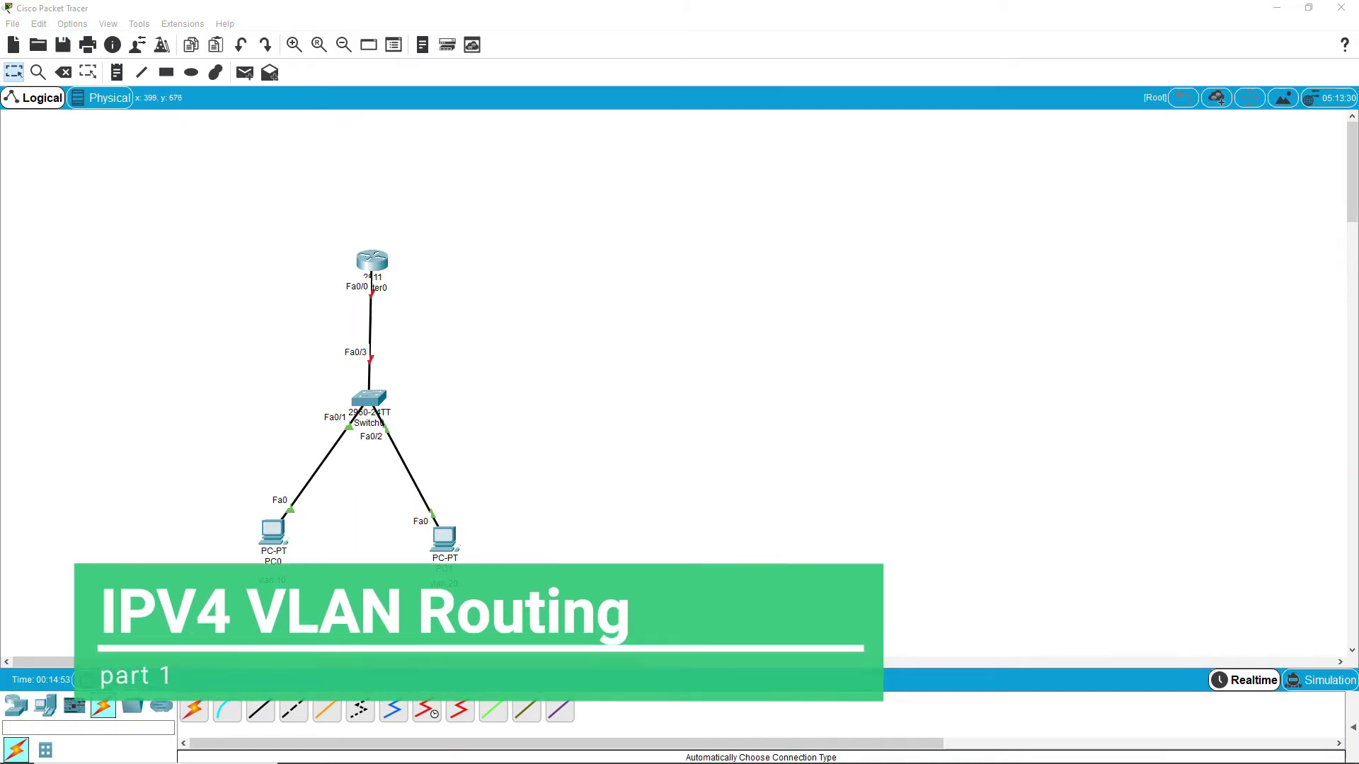
Open PC0's IP Configuration panel from its Desktop tab
click(274, 533)
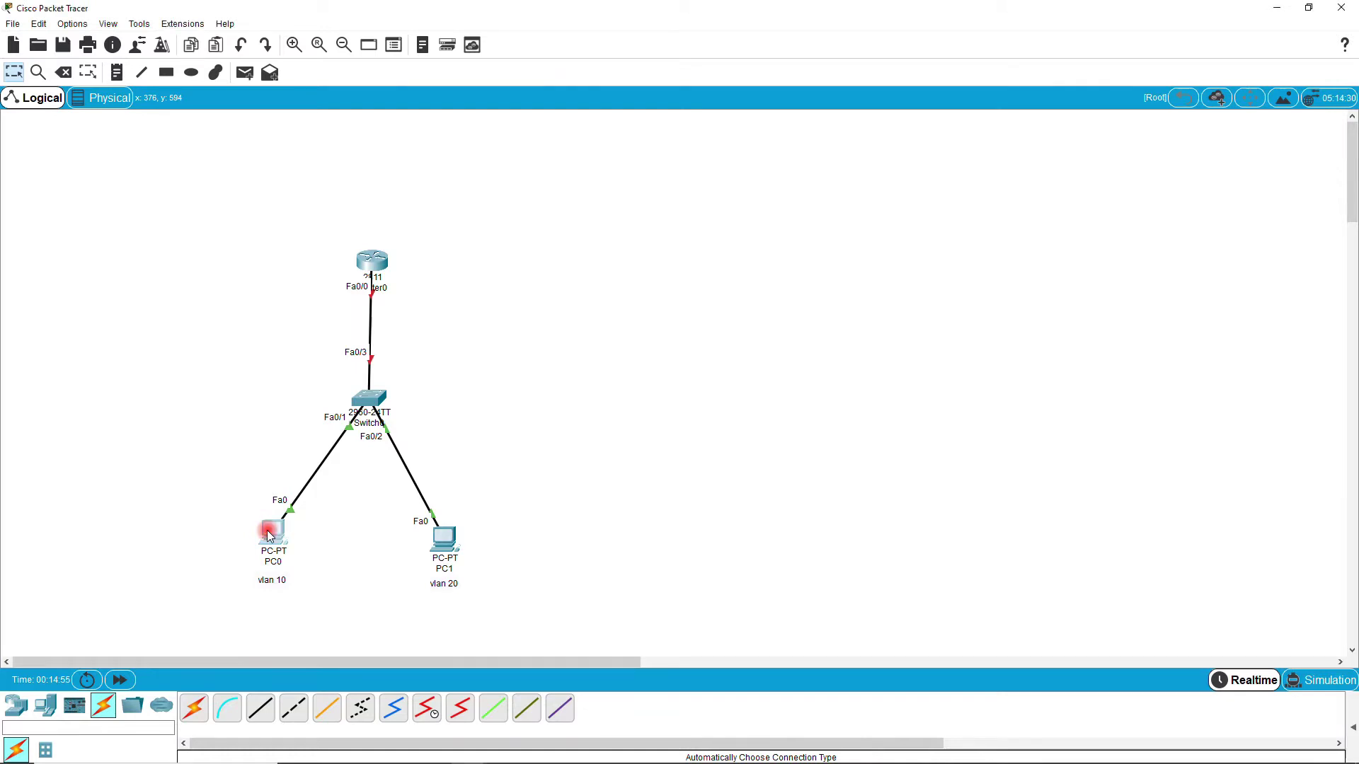
Give PC0 static IP 192.168.10.2, mask 255.255.255.0 and gateway 192.168.10.1
click(764, 282)
text(1)
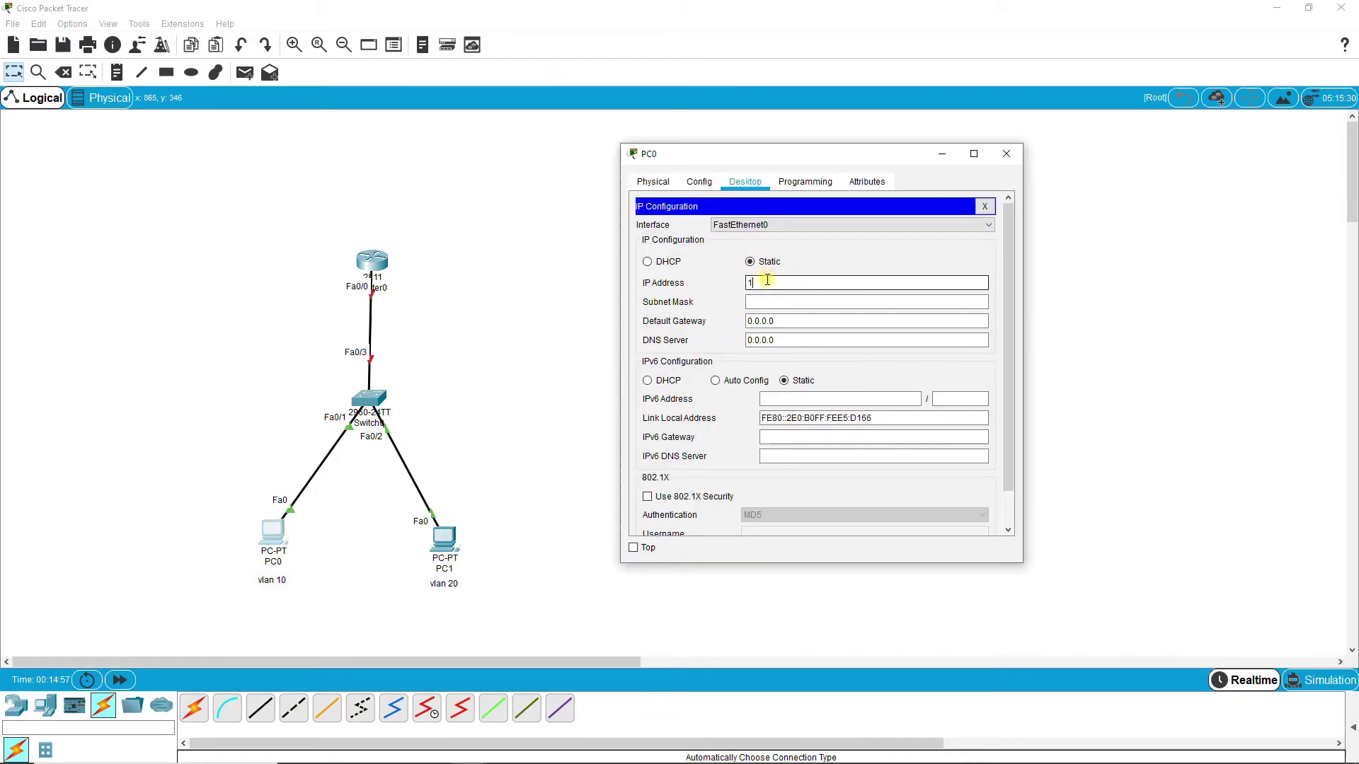
text(92.168.10.2)
key(Tab)
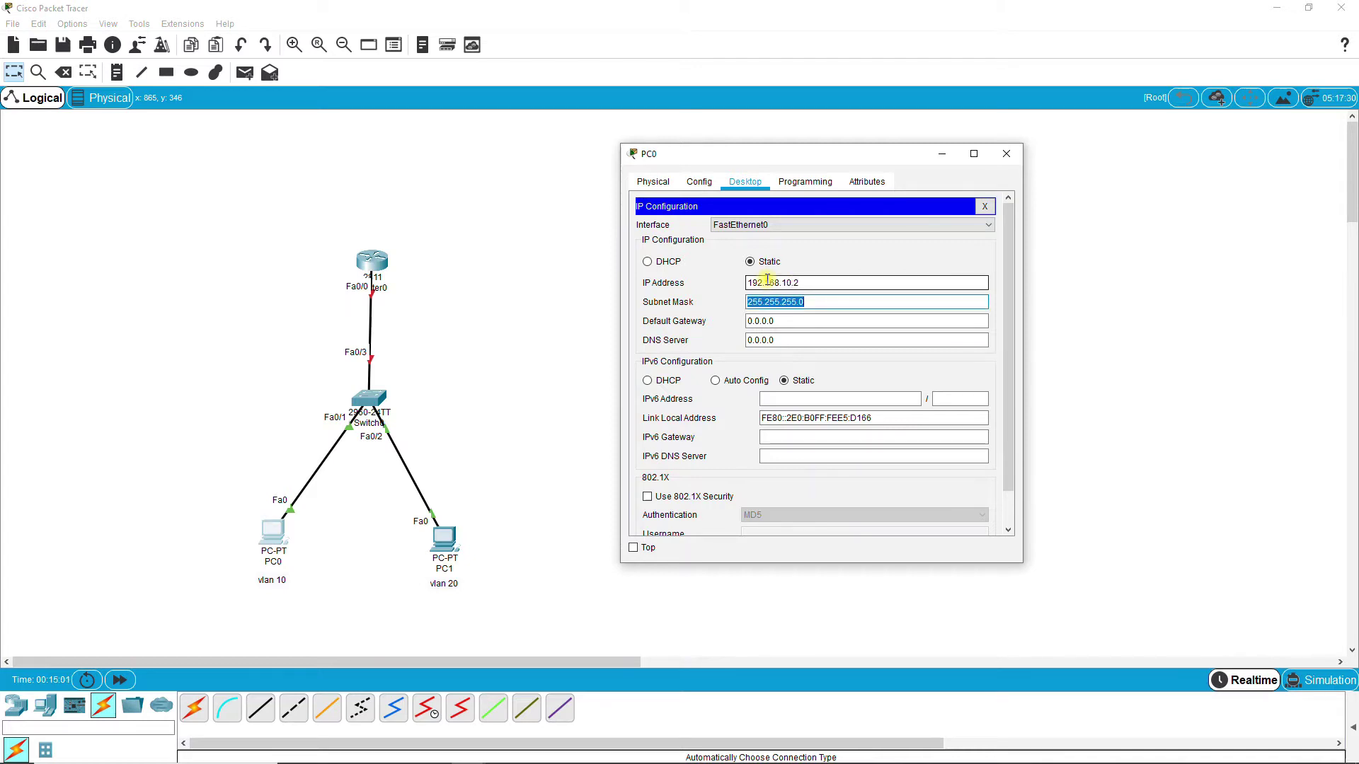
key(Tab)
text(192.1)
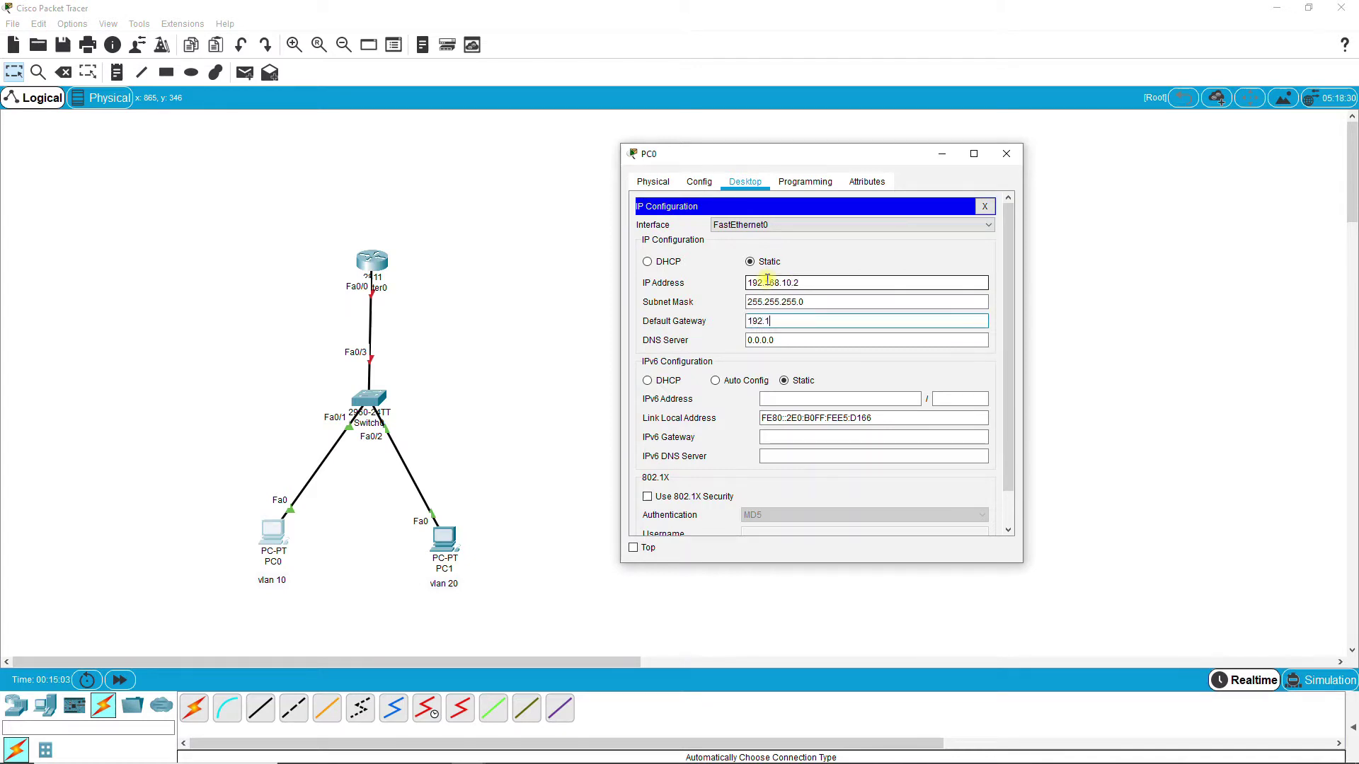
text(68.10.1)
click(552, 412)
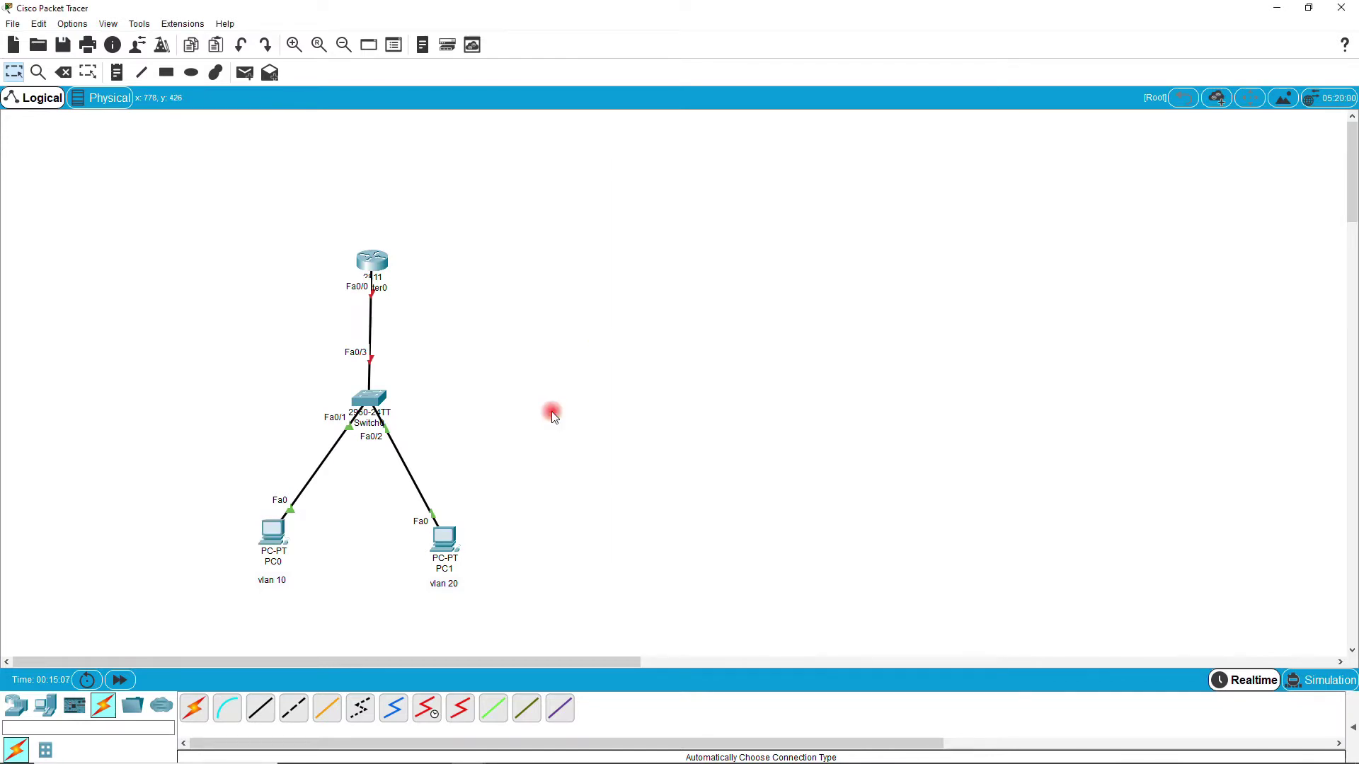
Give PC1 static IP 192.168.20.2, mask 255.255.255.0 and gateway 192.168.20.1
click(446, 542)
click(834, 301)
text(19)
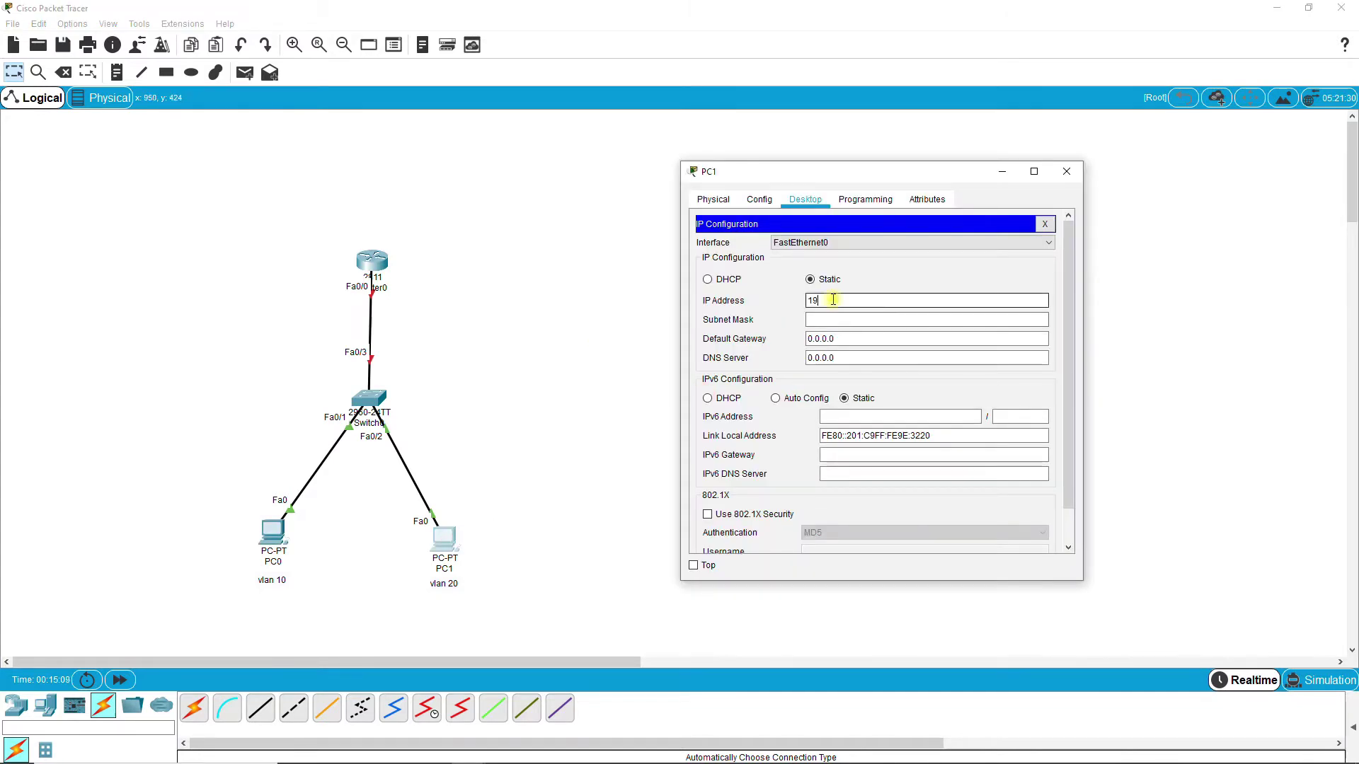
text(2.168.20.1)
key(Tab)
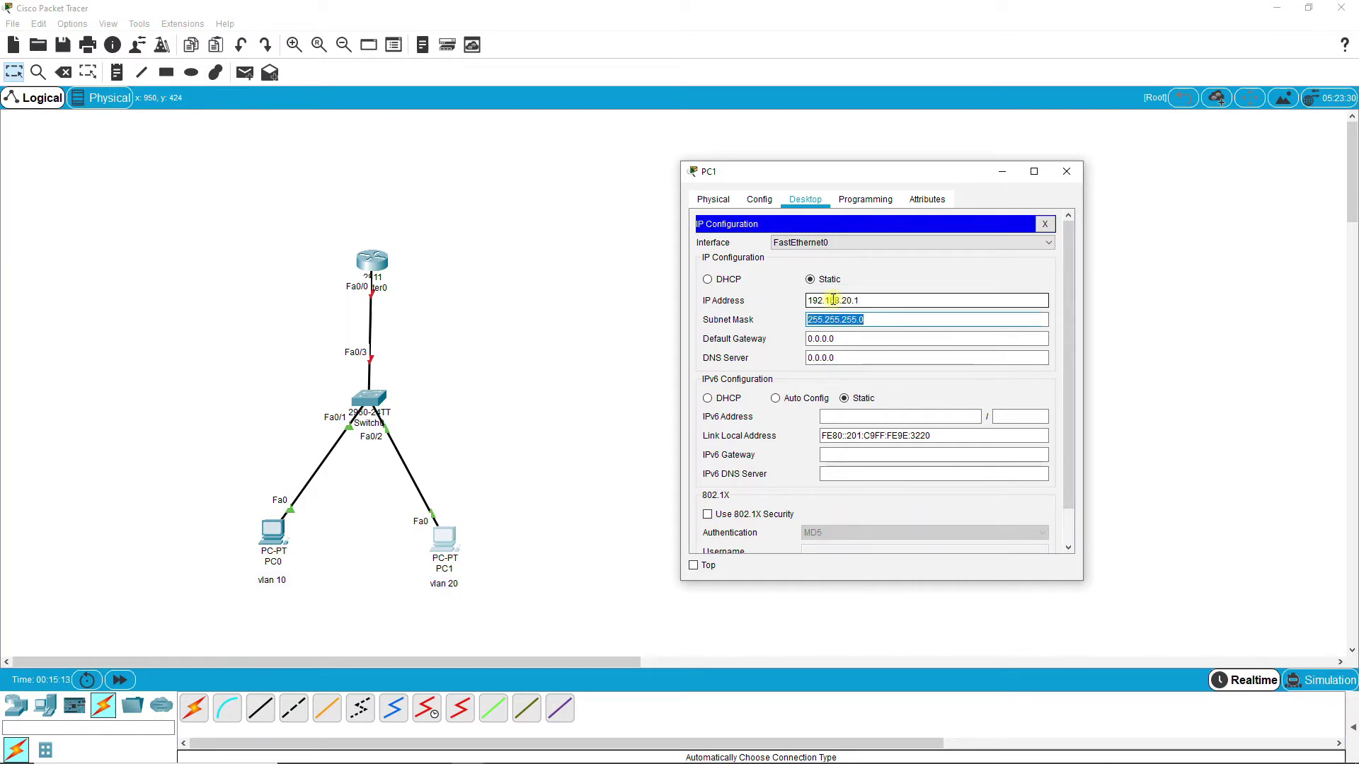
key(Tab)
click(859, 300)
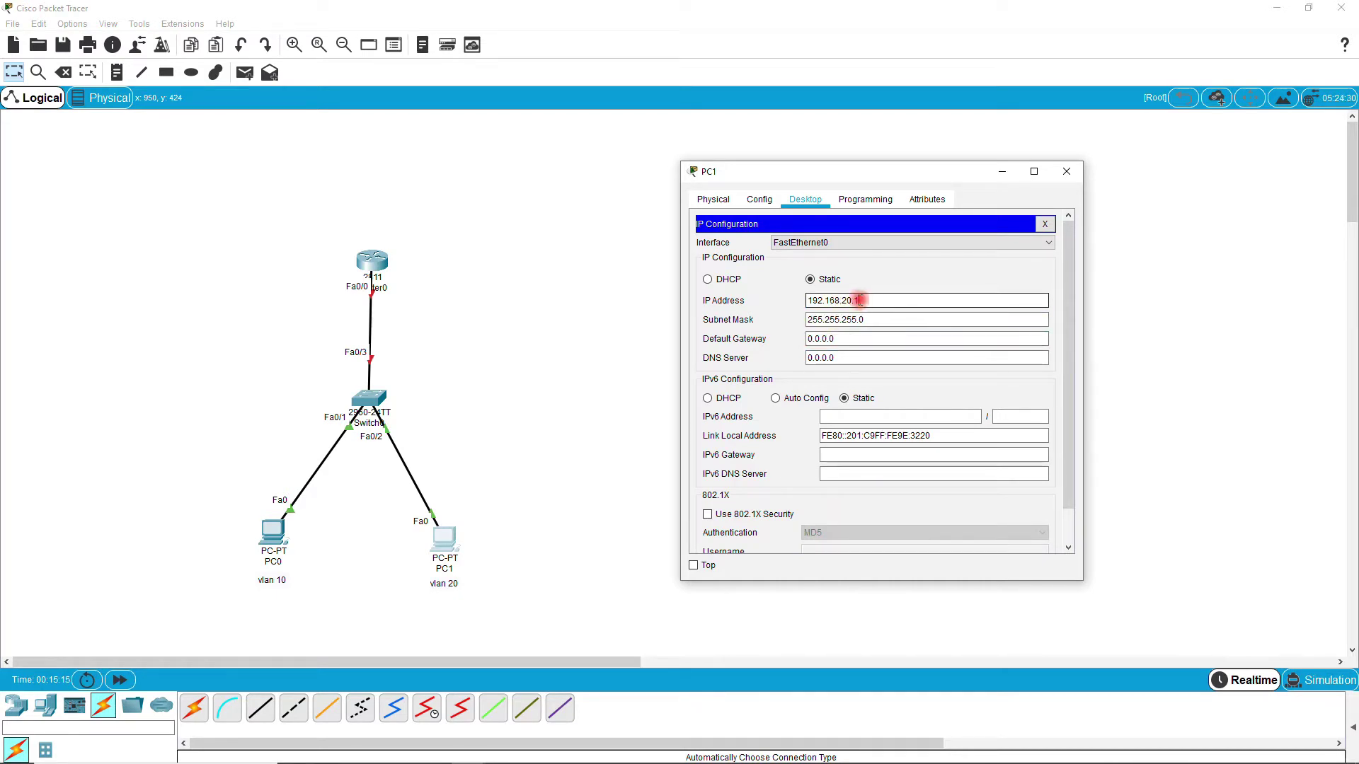
key(BackSpace)
text(2)
double_click(864, 339)
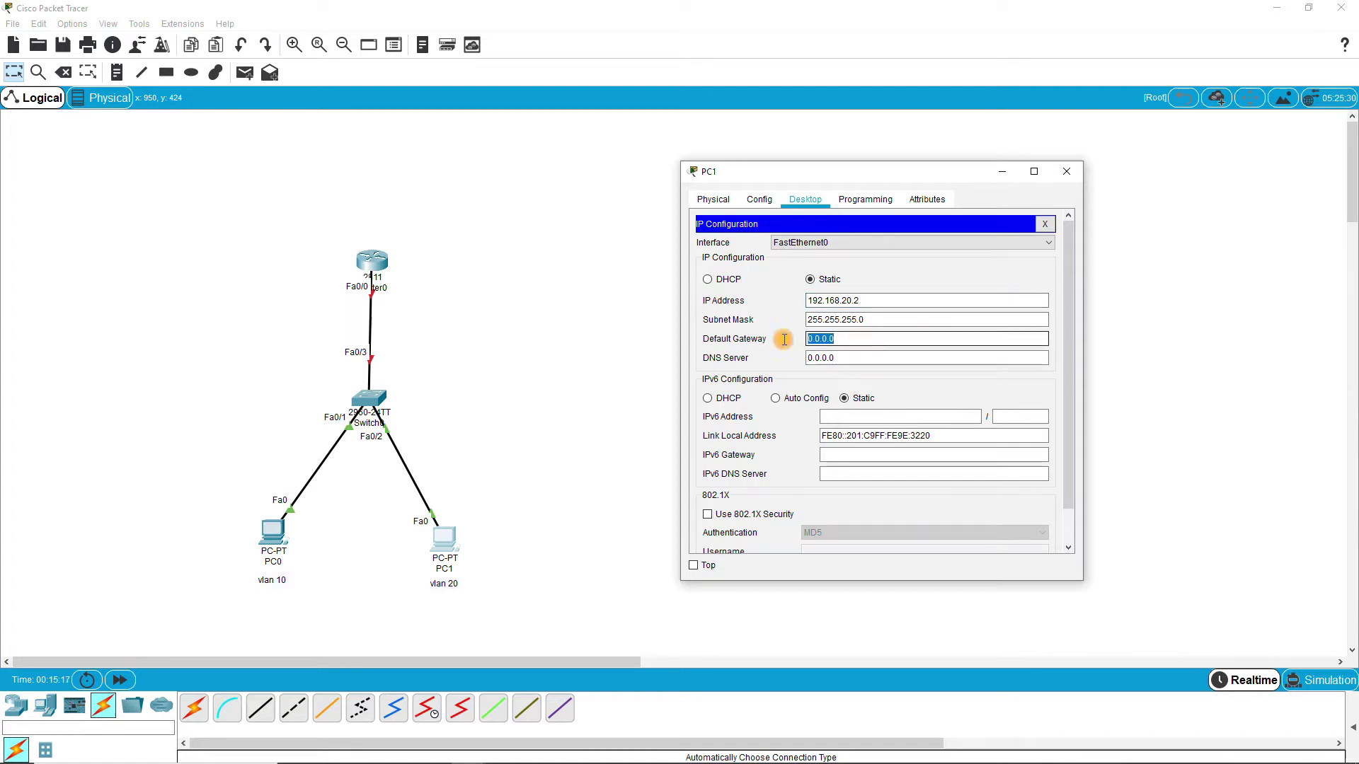
text(192.168.20.1)
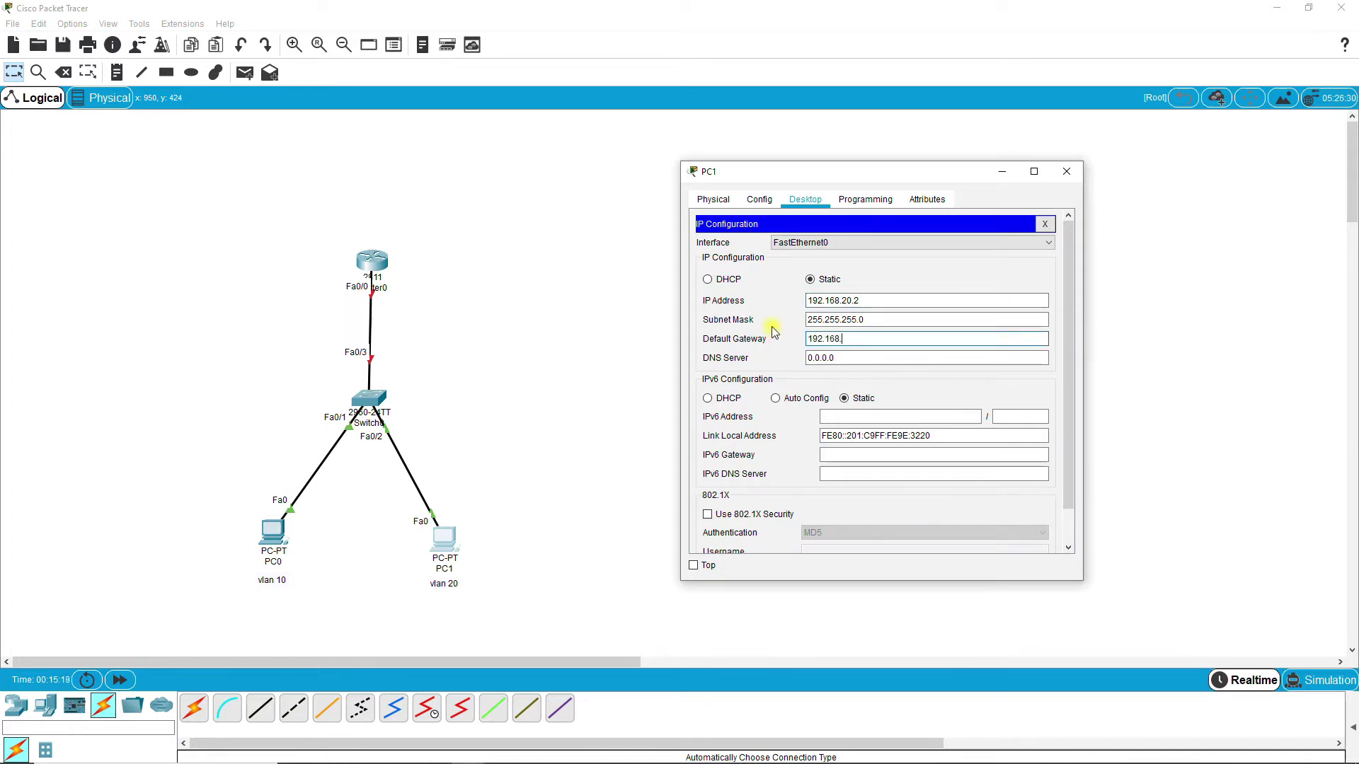
click(610, 346)
Open Switch0's CLI and enter global configuration mode with en and conf t
click(363, 405)
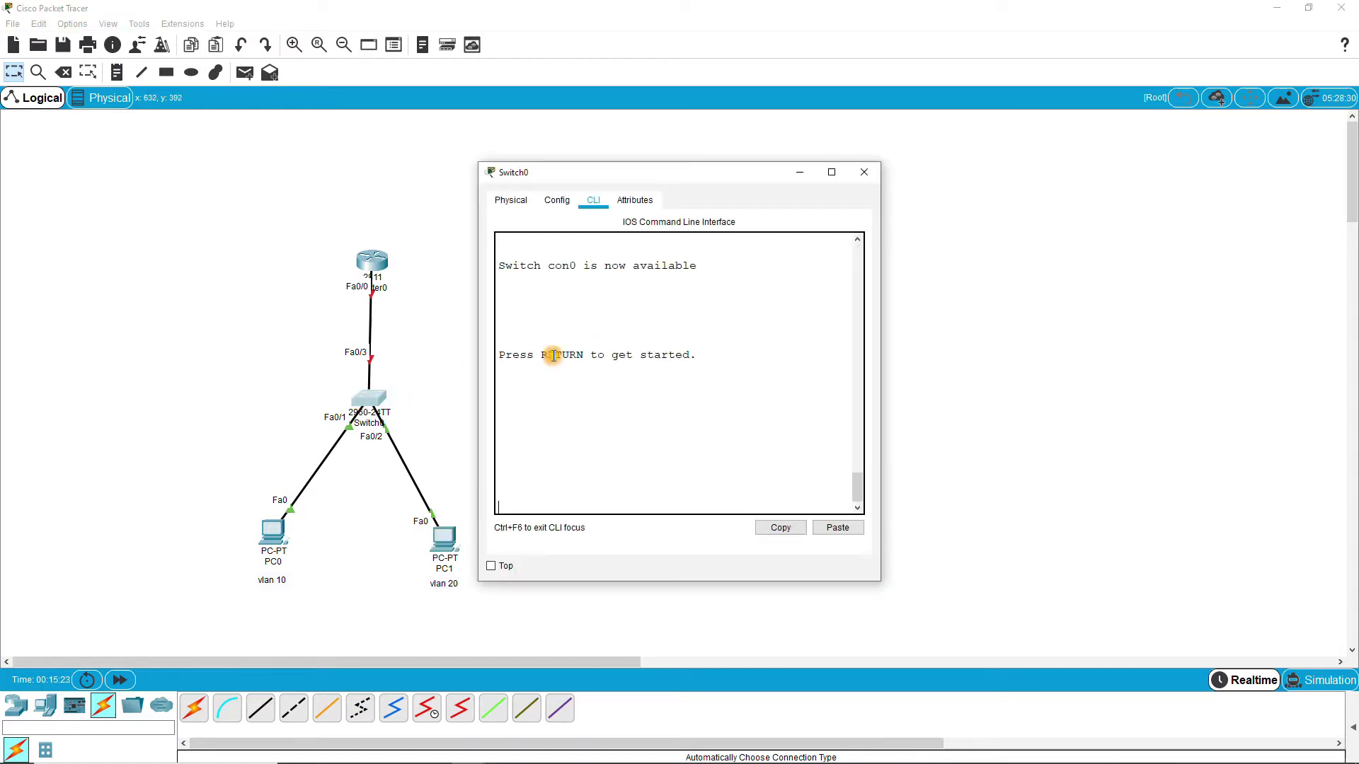
drag(716, 174, 866, 147)
key(Return)
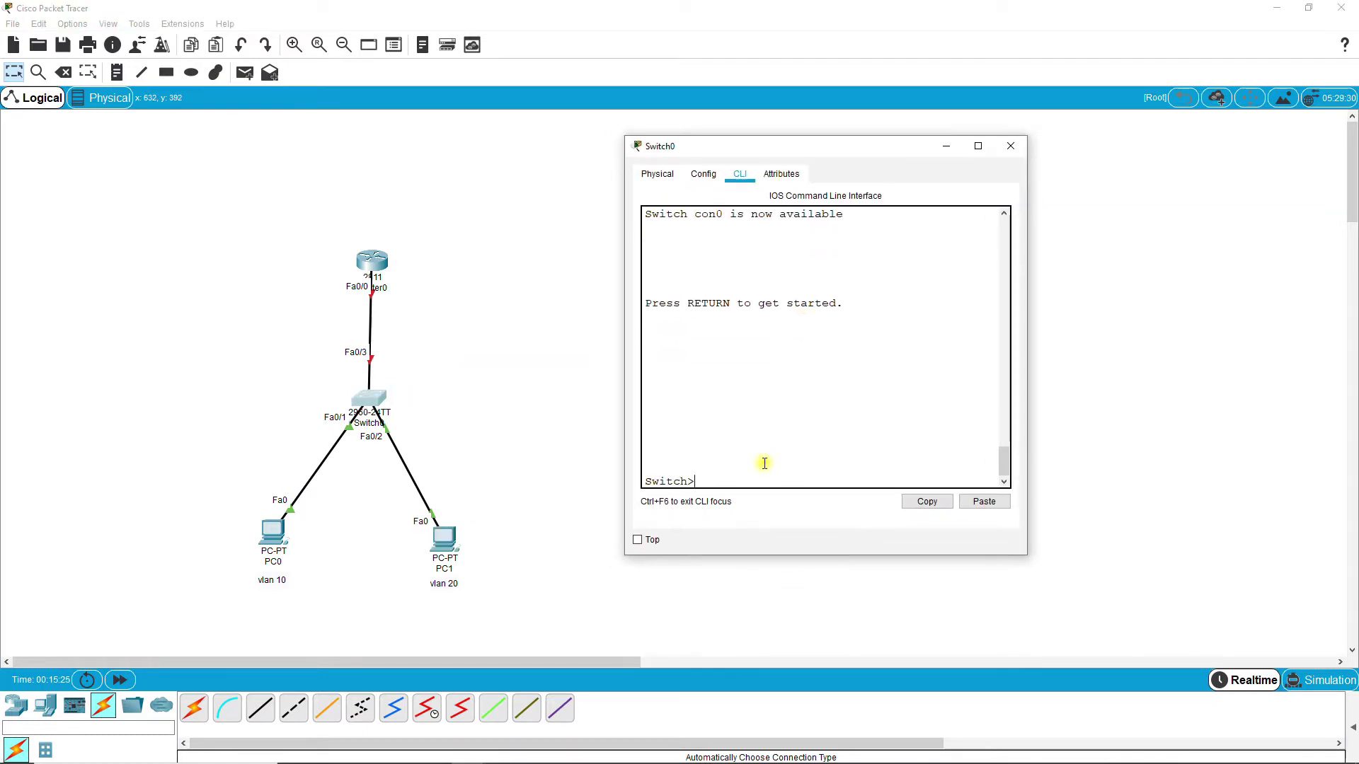
text(en)
key(Return)
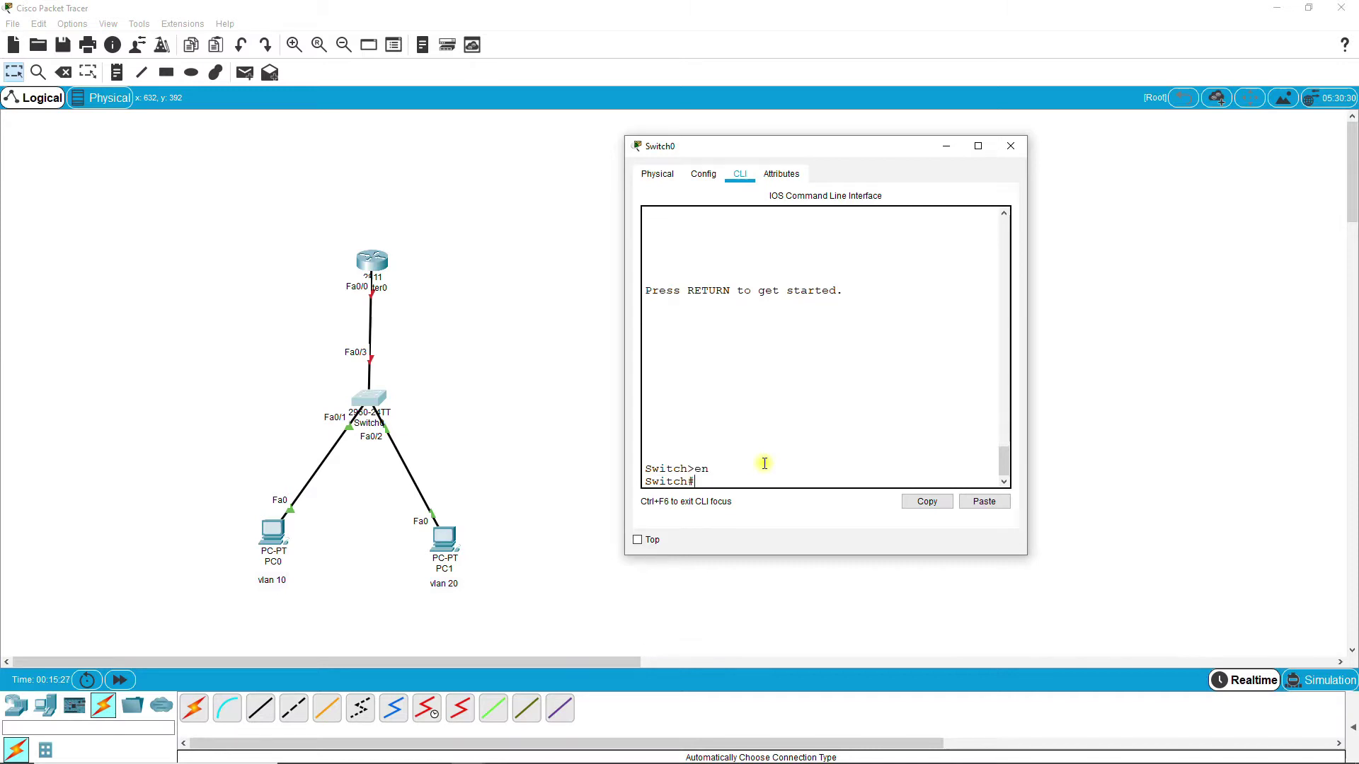
text(conf t)
key(Return)
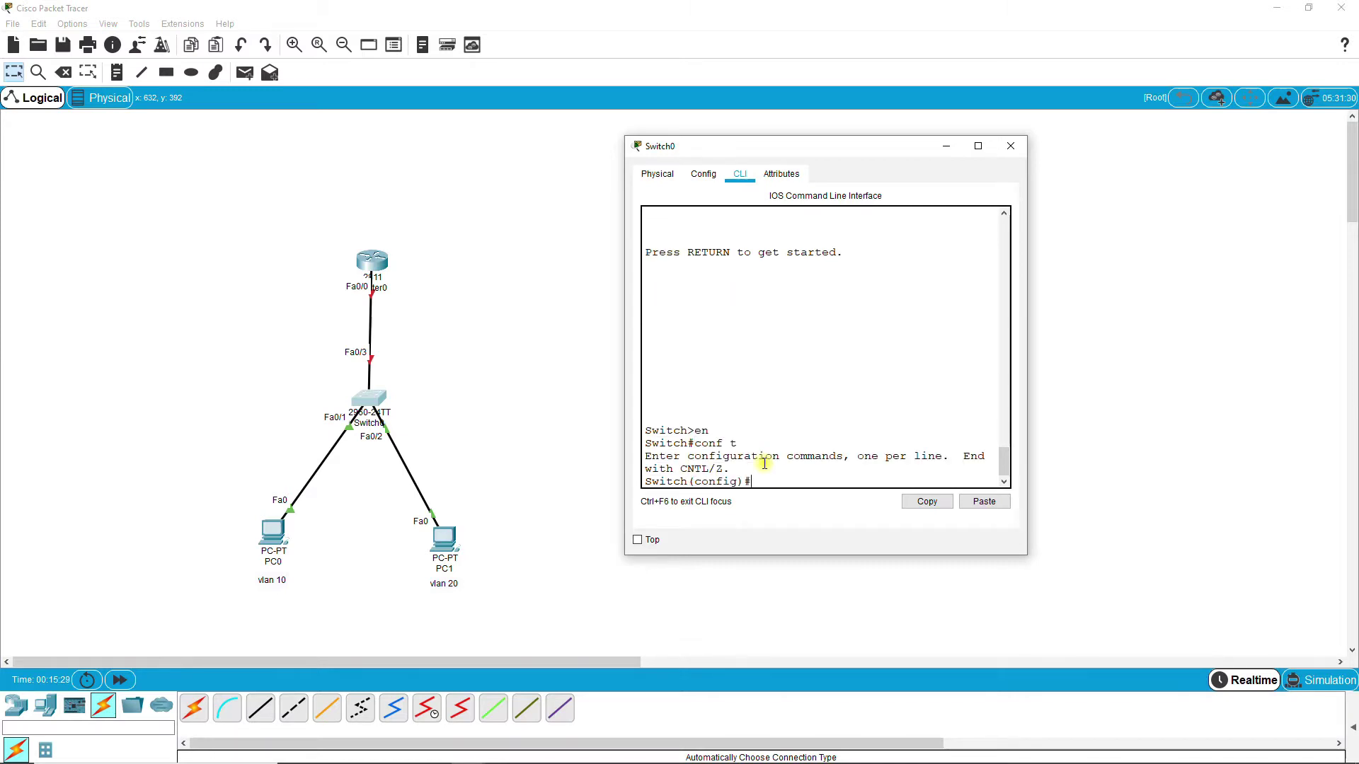
Create VLANs 10 and 20 on Switch0, then select interface f0/1
text(vlan 10)
key(Return)
text(vlan 20)
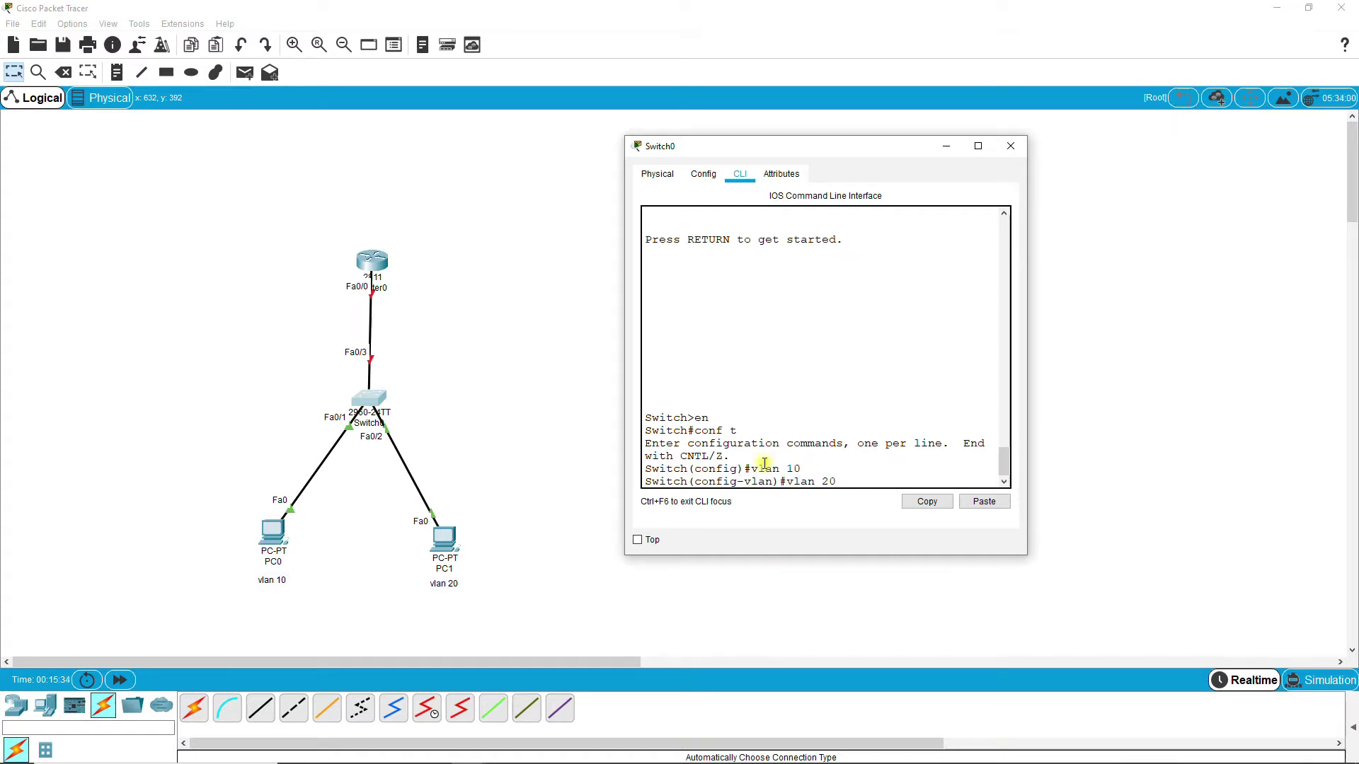
key(Return)
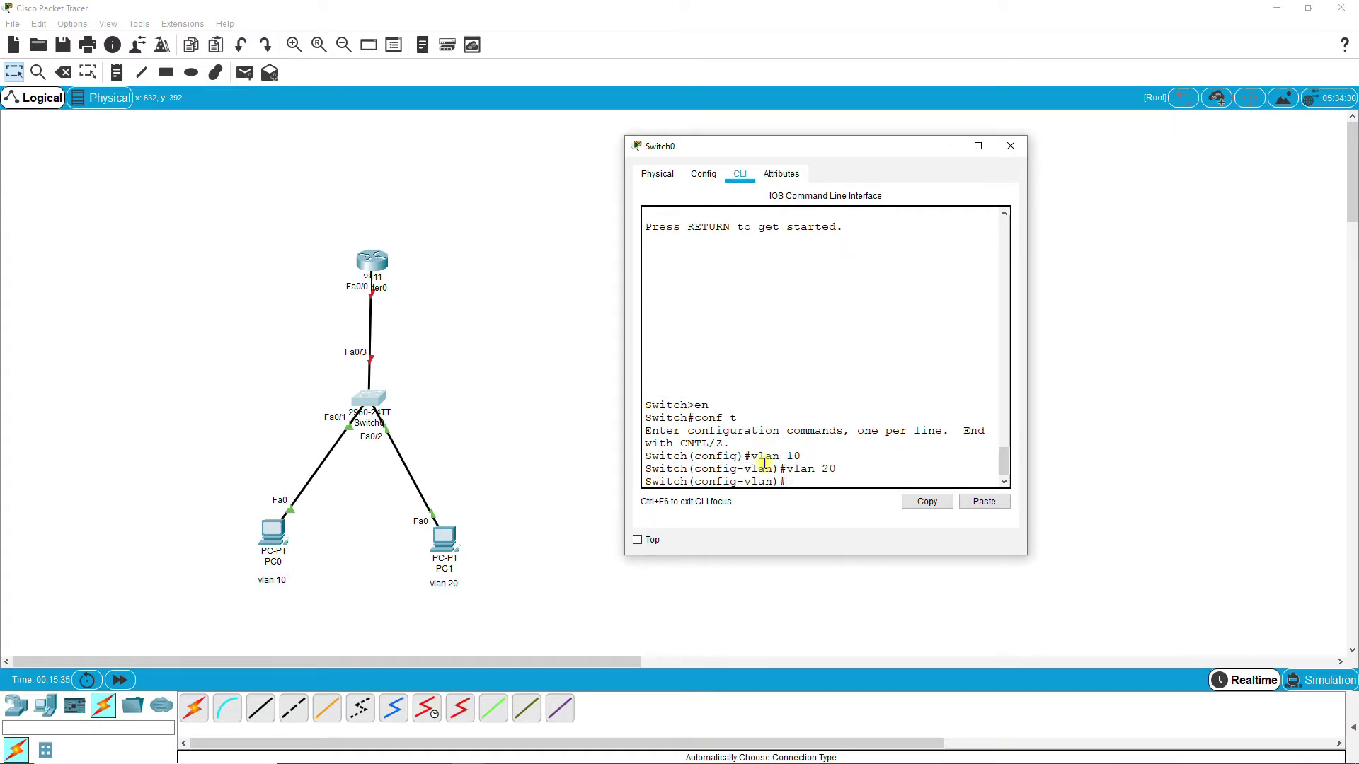
text(ex)
key(Return)
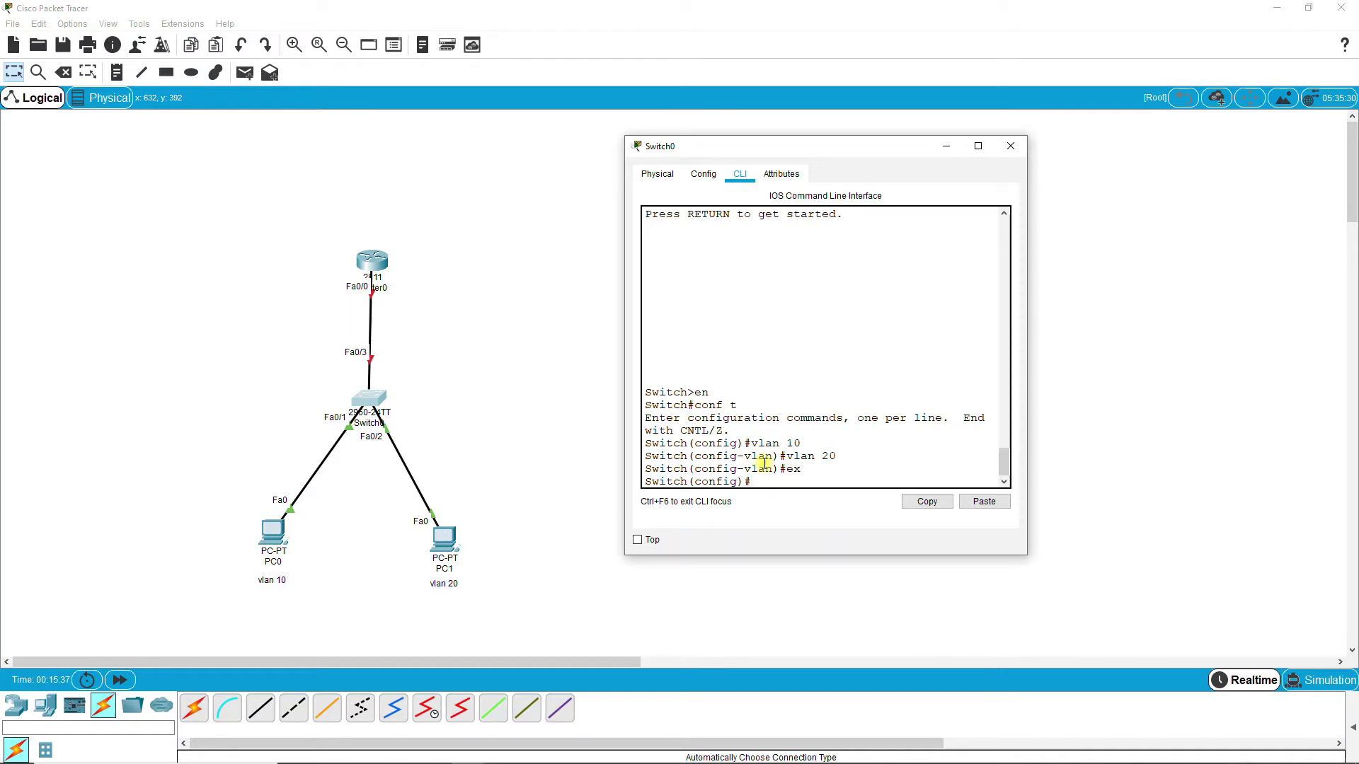
text(int f0/1)
key(Return)
Make Switch0 port f0/1 an access port in VLAN 10
text(sw)
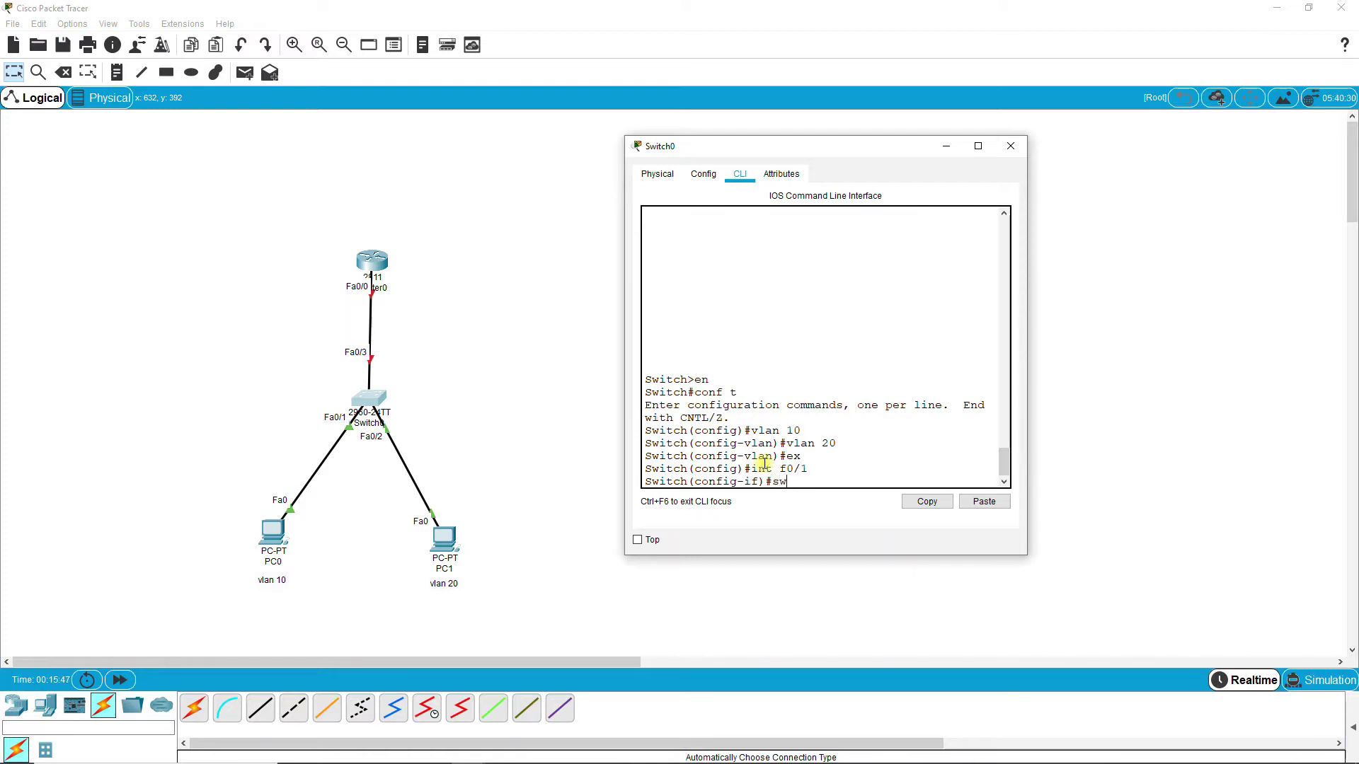
text( access vlan 10)
key(Return)
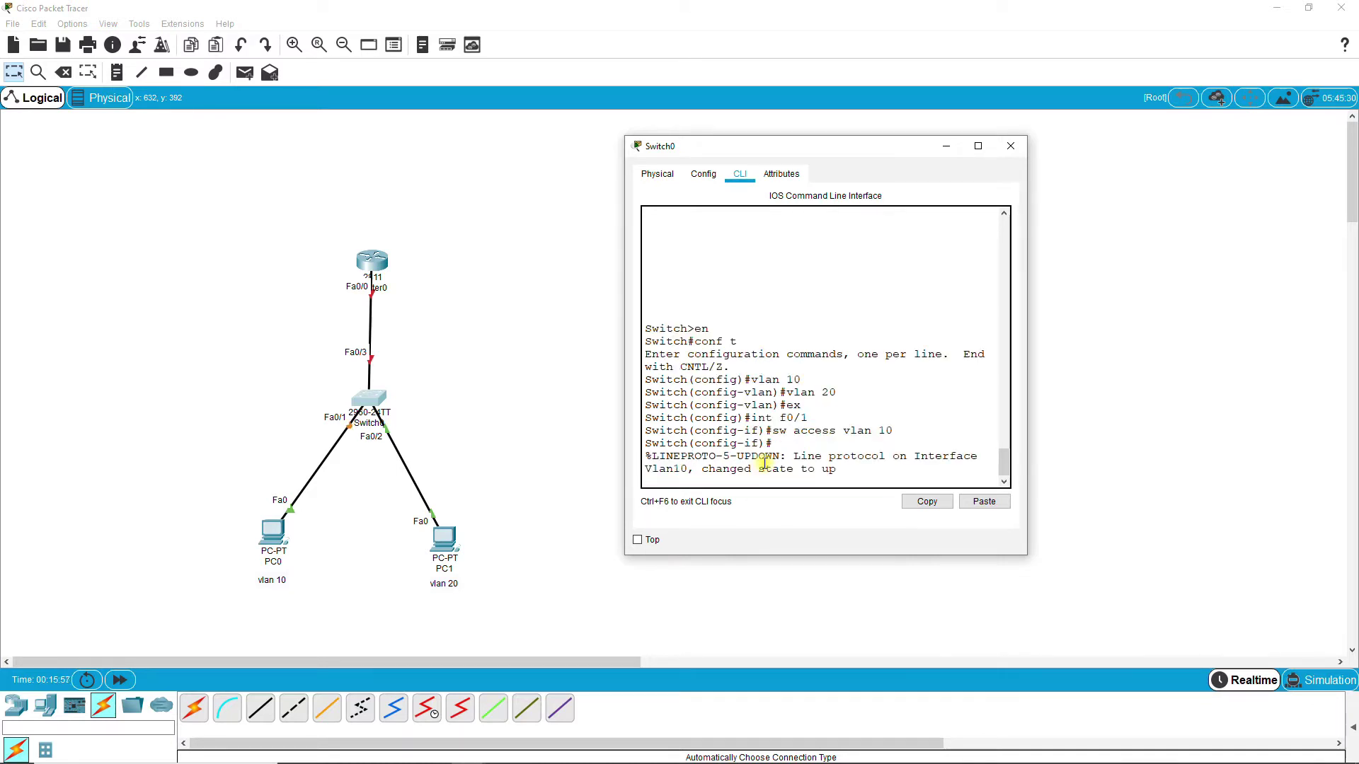
key(Return)
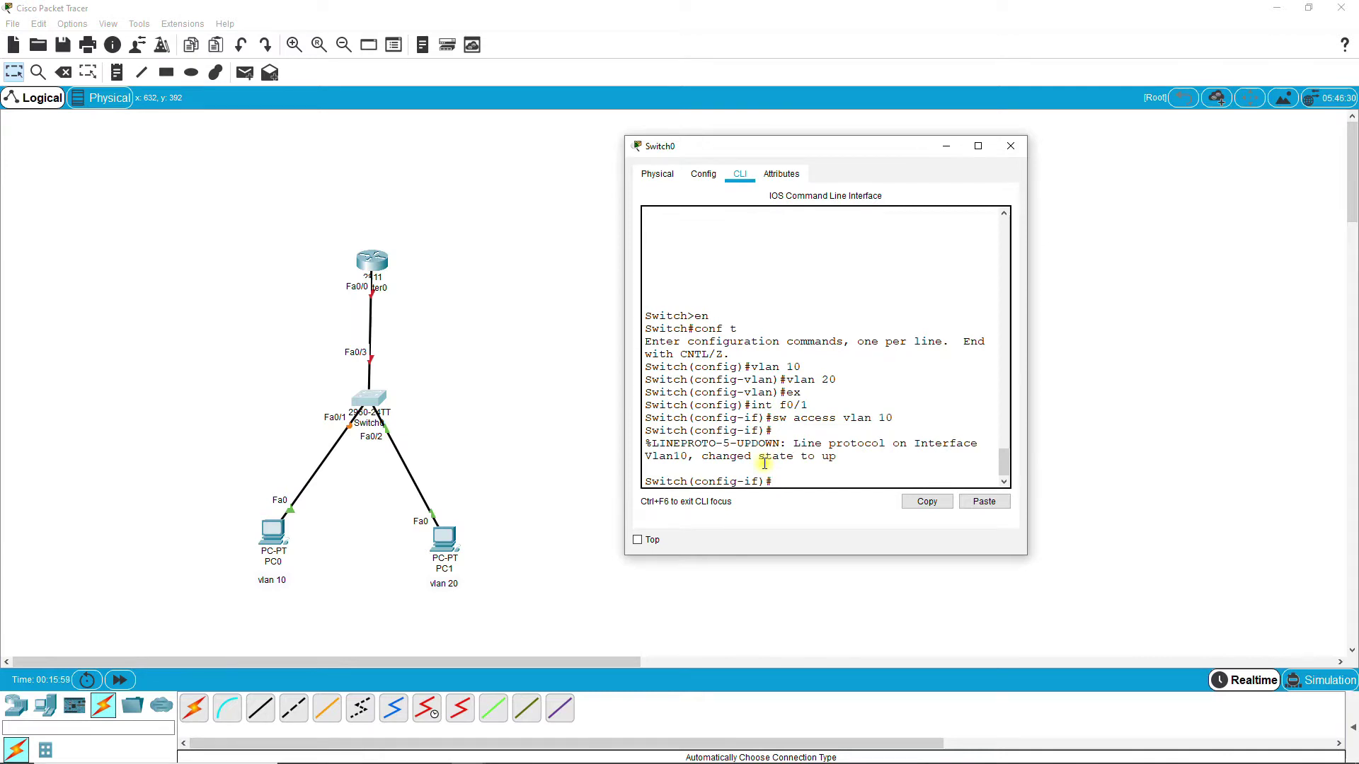
Make port f0/2 an access port in VLAN 20, then select interface f0/3
text(int f0/2)
key(Return)
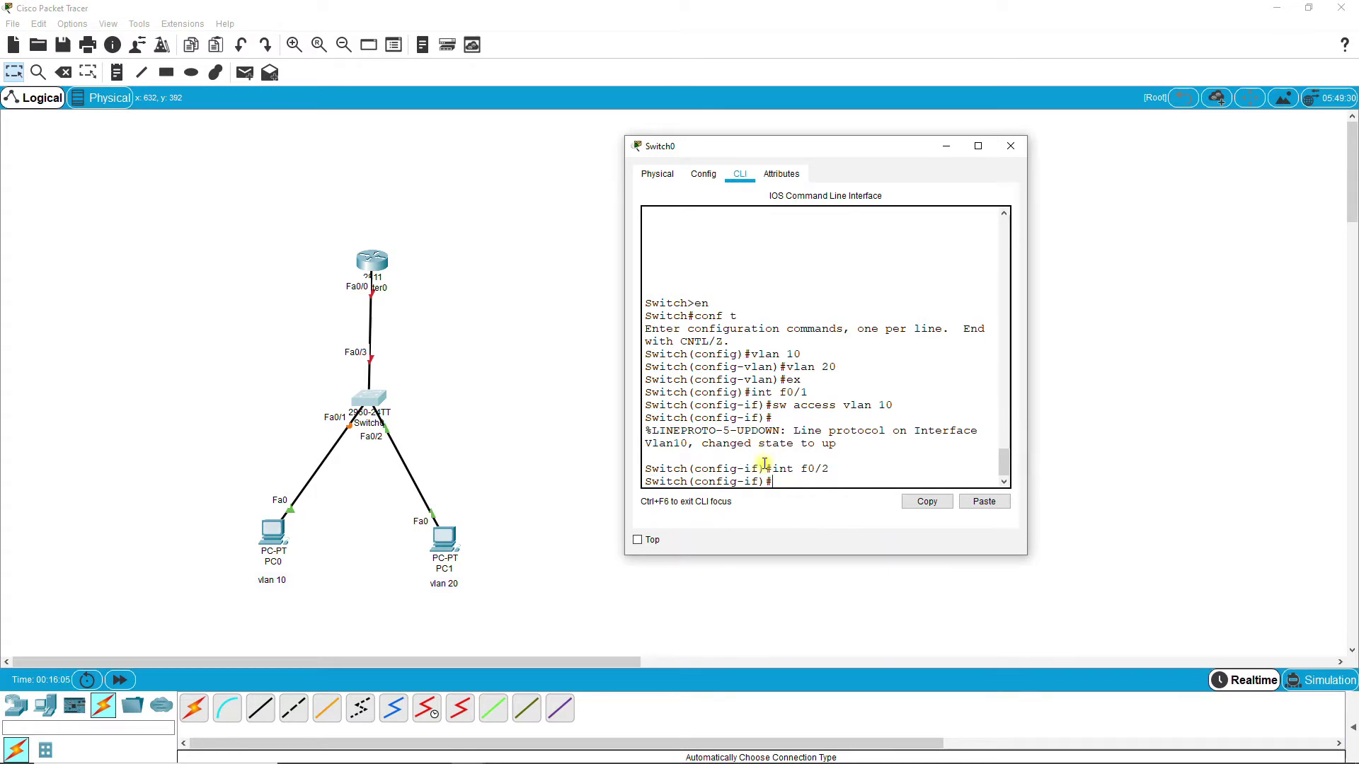
key(Up)
key(Up)
key(BackSpace)
text(2)
key(Return)
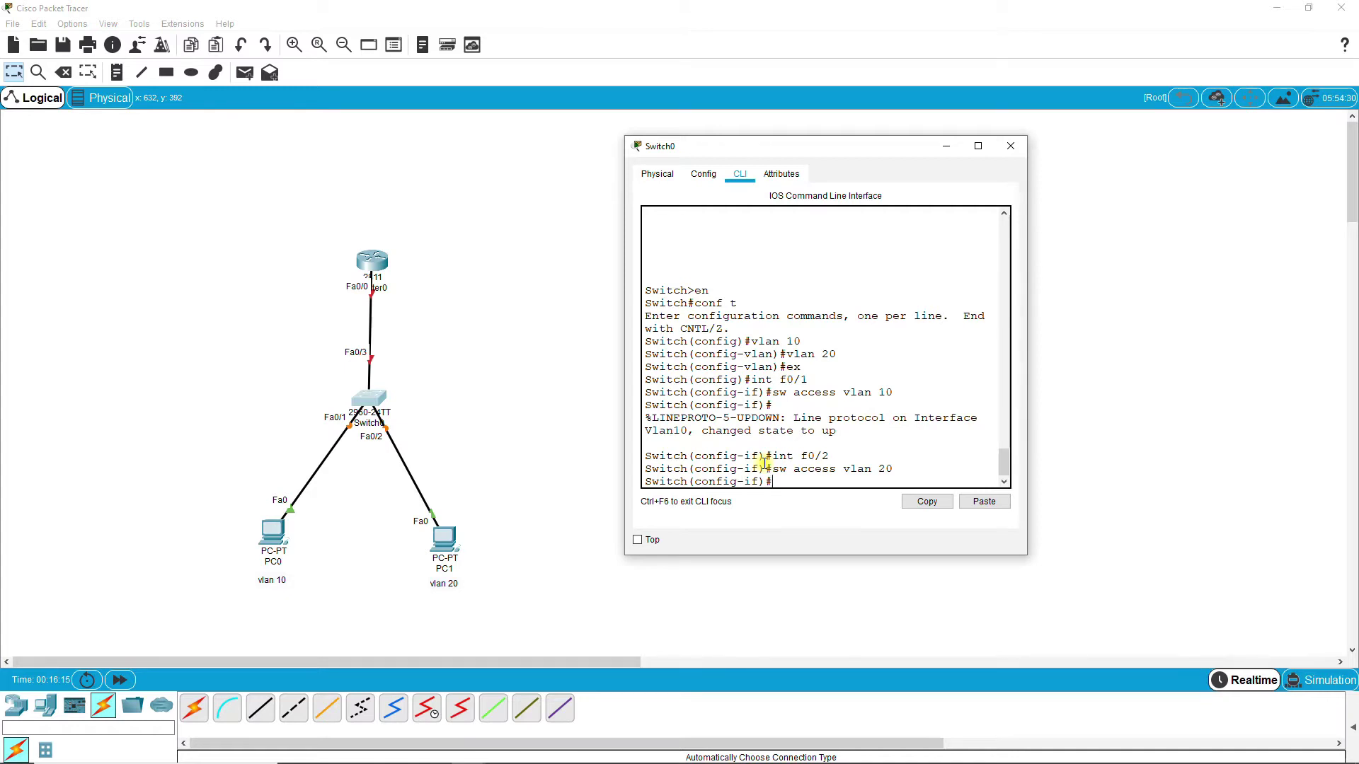
text(int f0/3)
key(Return)
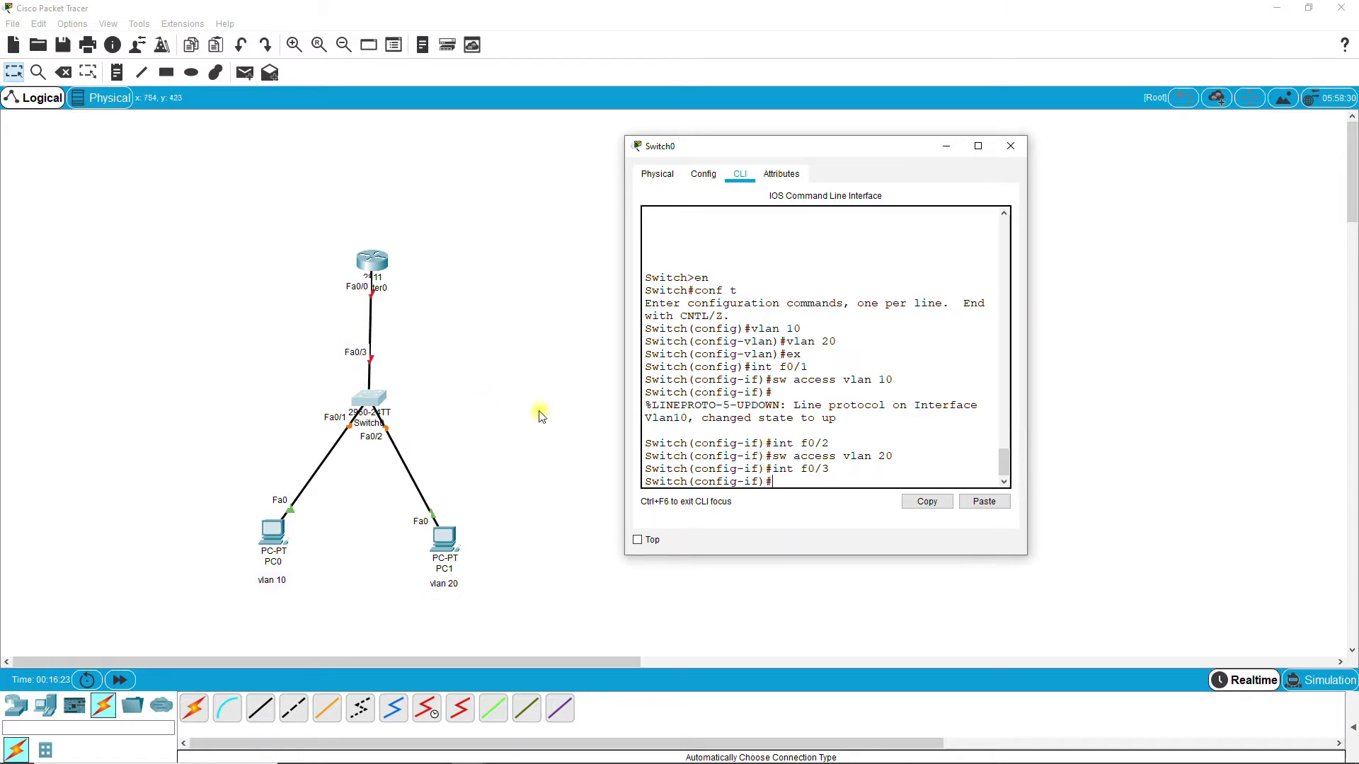
click(117, 72)
Add a 'trunk' note on the router–switch link, positioned just above Switch0
click(382, 342)
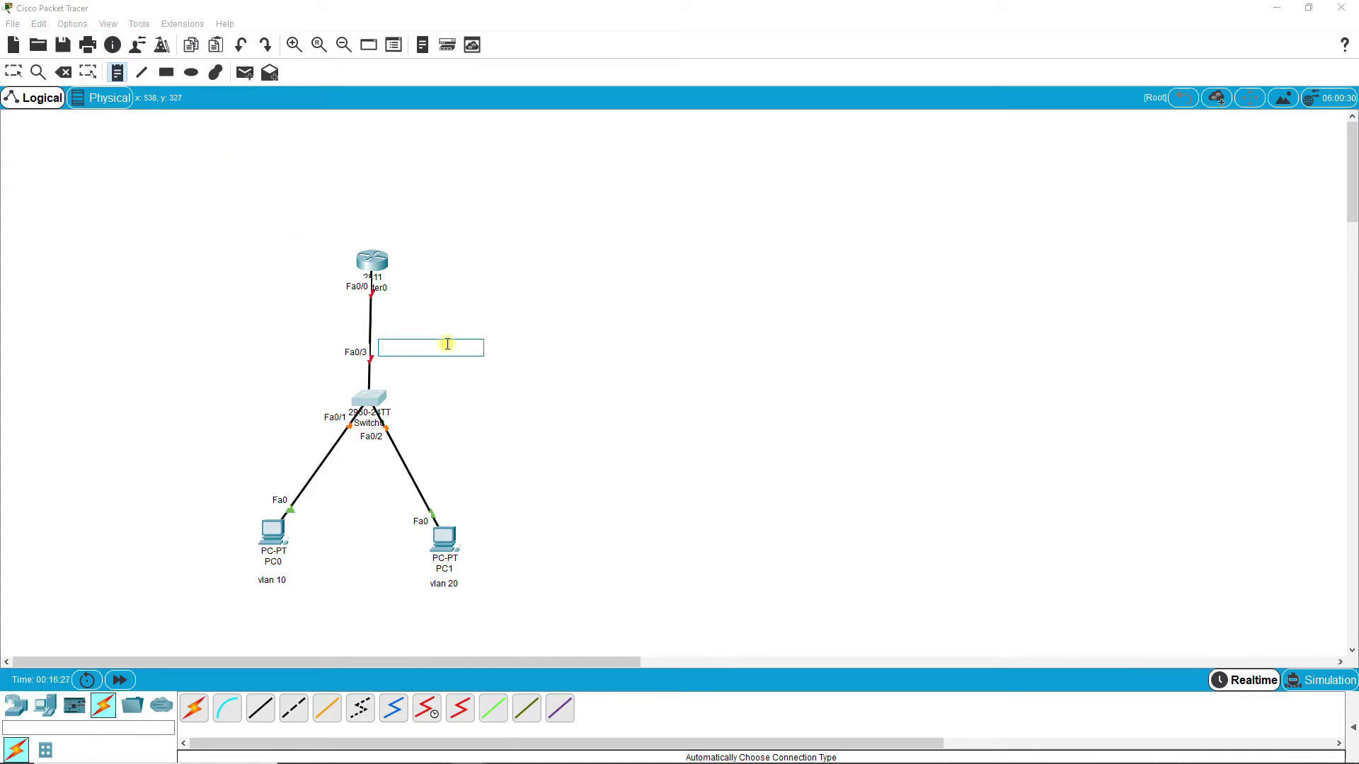
text(trunk)
click(12, 71)
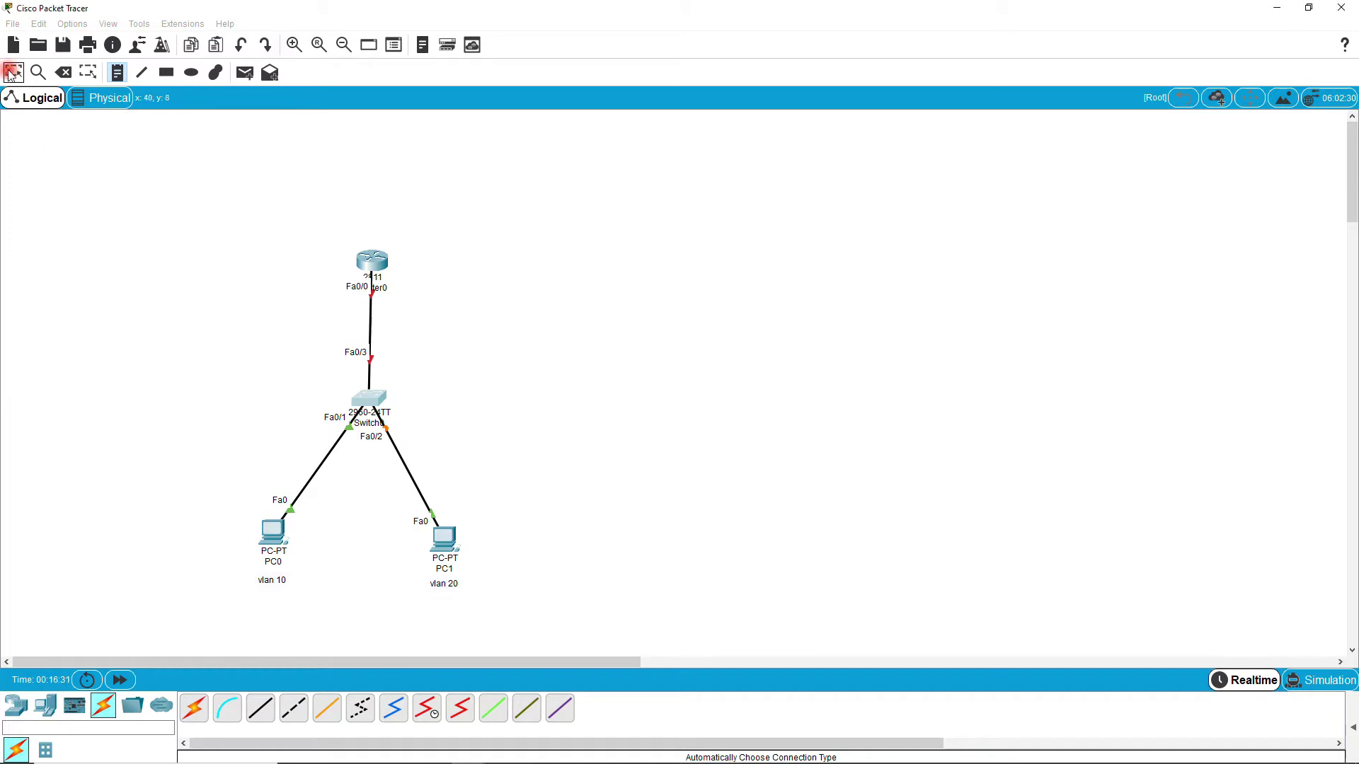
drag(391, 349, 388, 386)
click(434, 402)
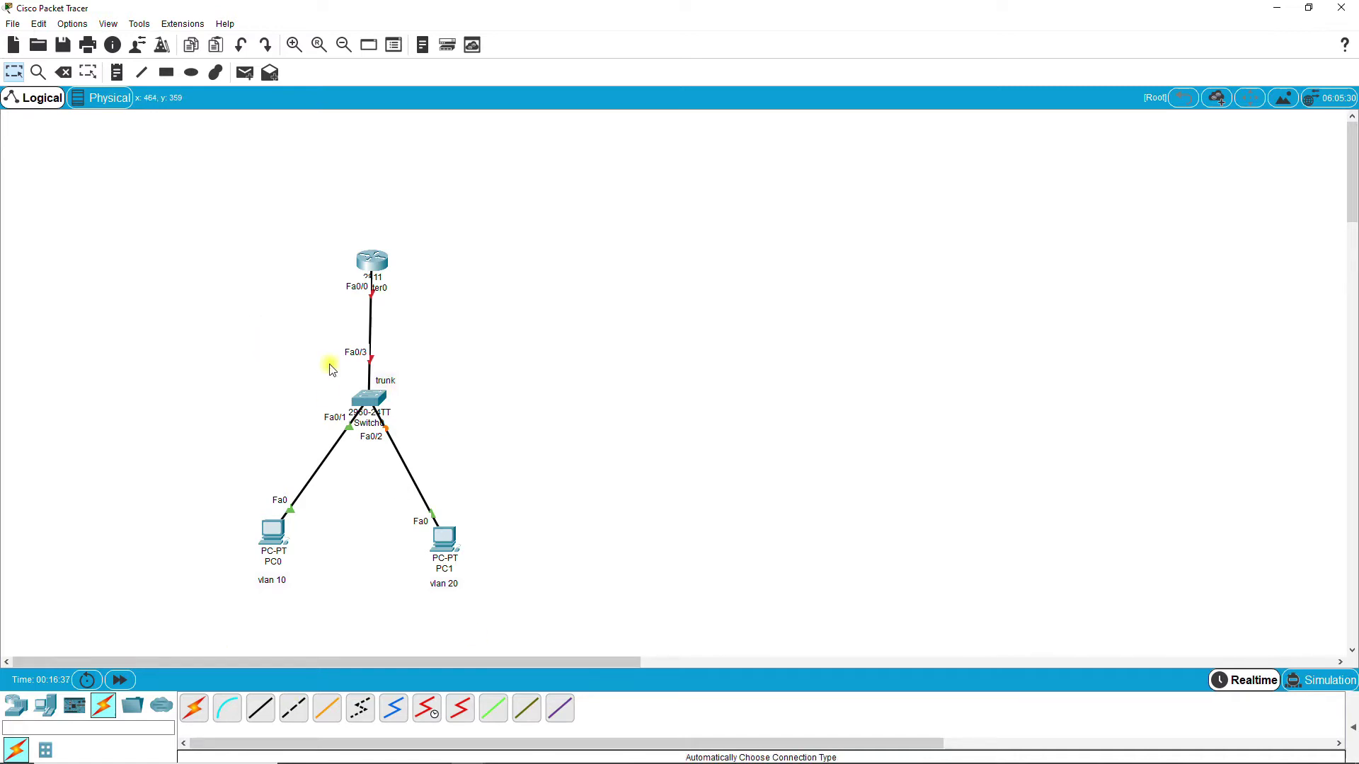
click(368, 399)
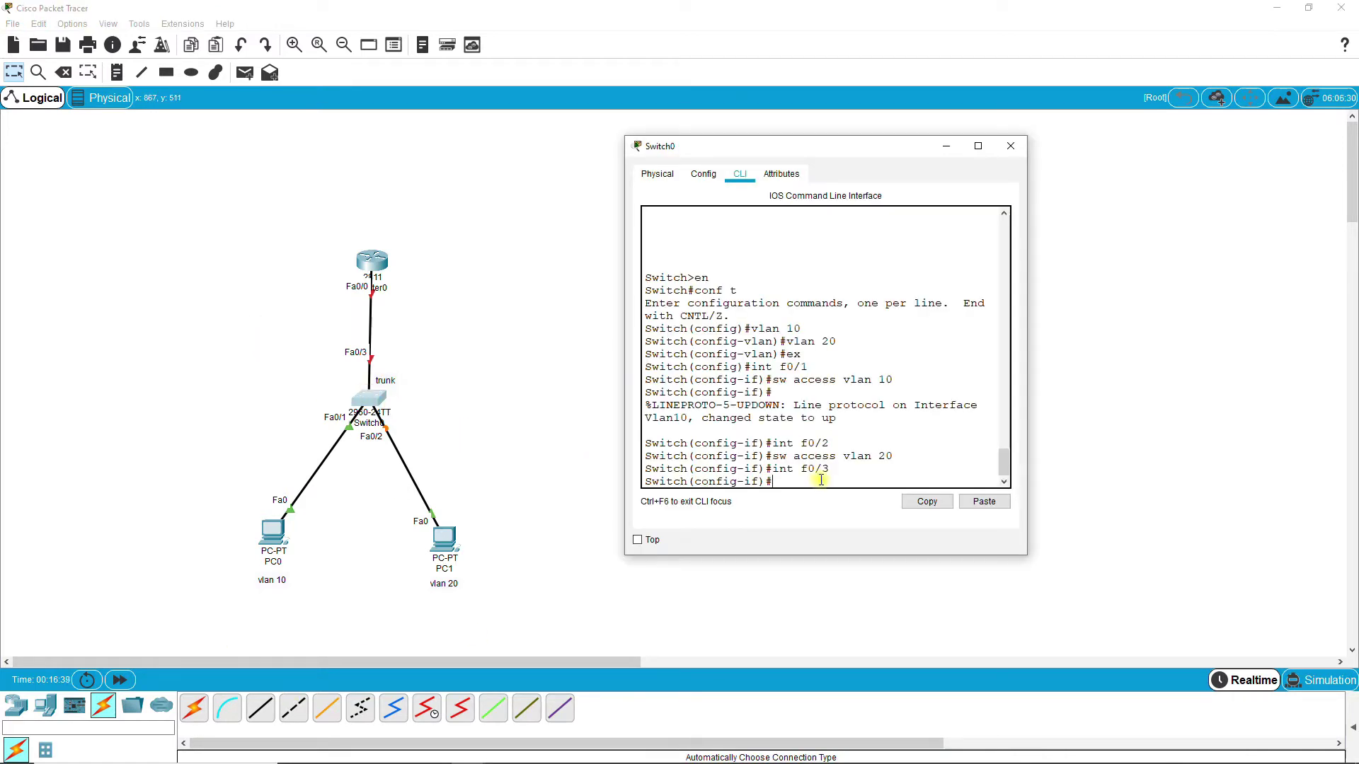
Set f0/3 to trunk mode with native VLAN 99 and save with do wr
text(sw mod trunk)
key(Return)
text(sw t)
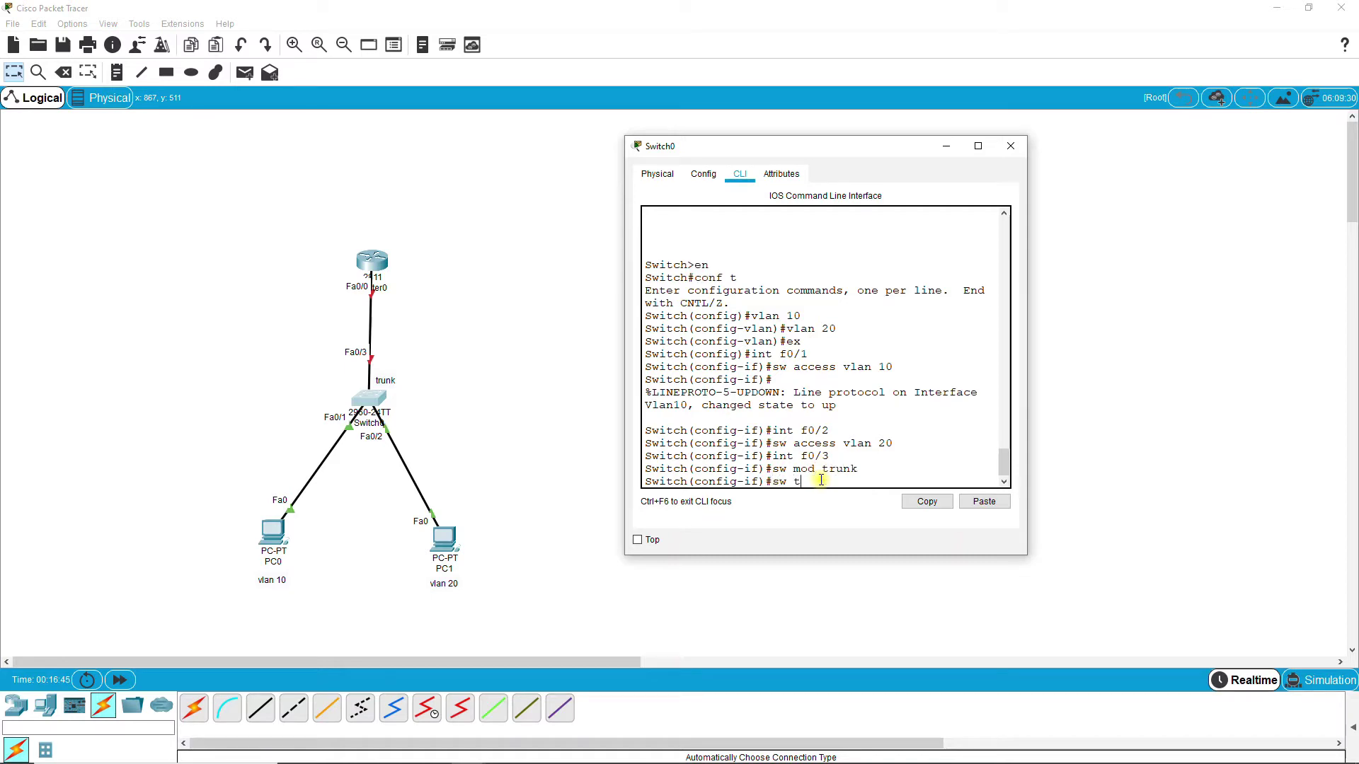
text(runk native vlan 99)
key(Return)
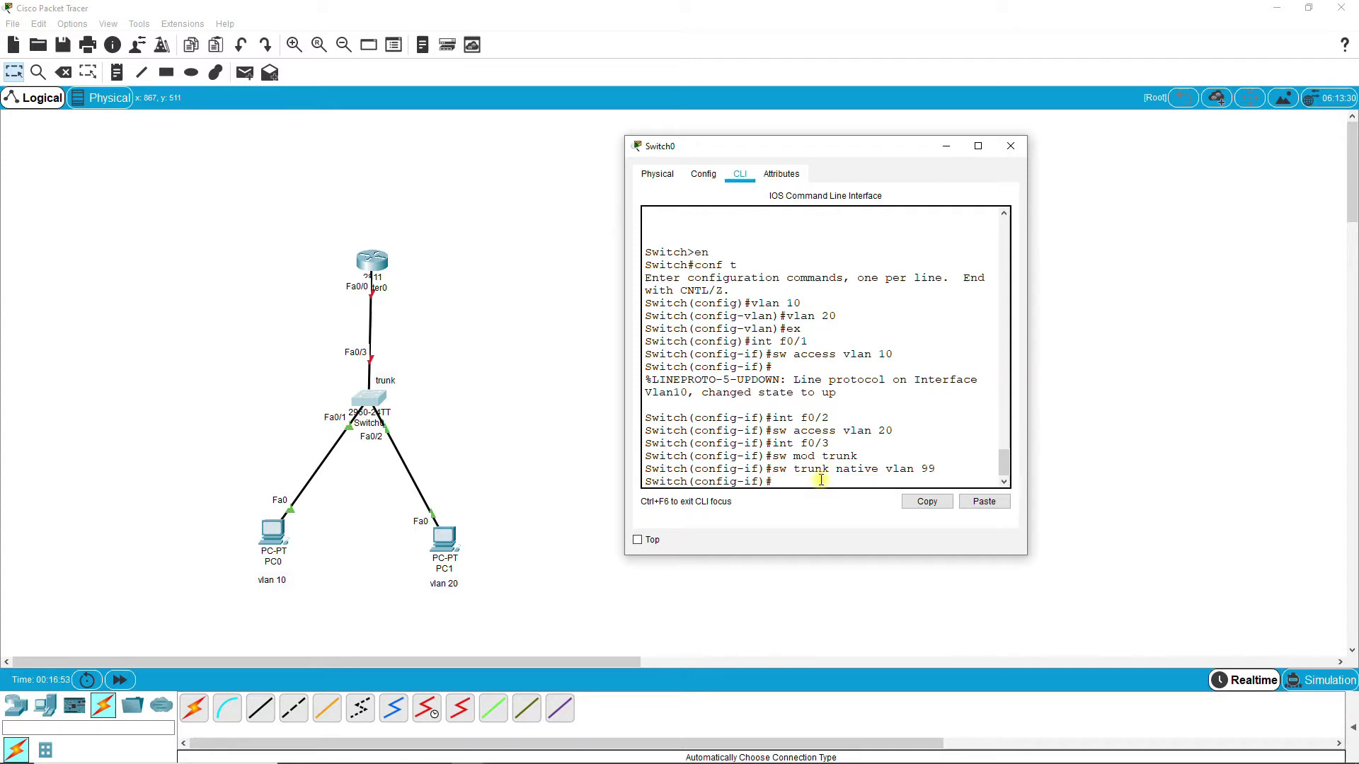
text(ex)
key(Return)
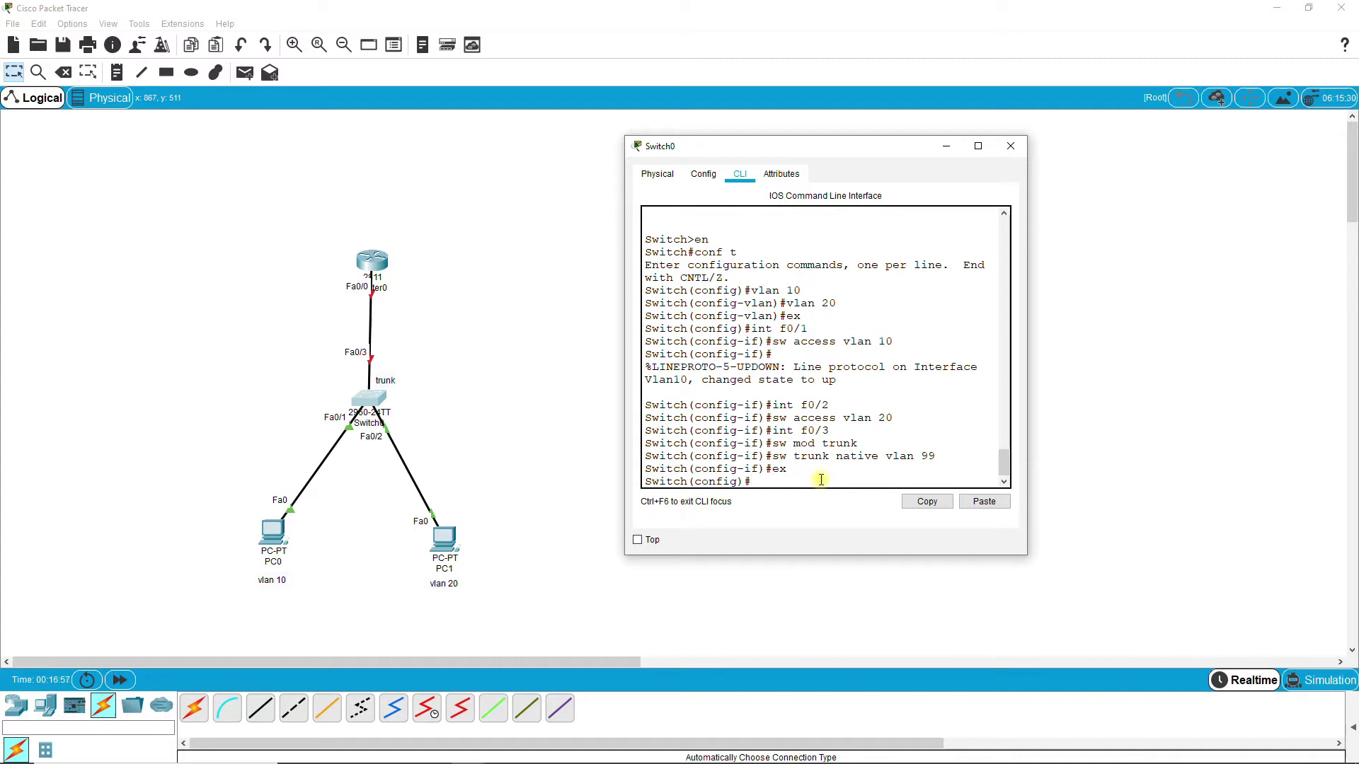
text(do wr)
key(Return)
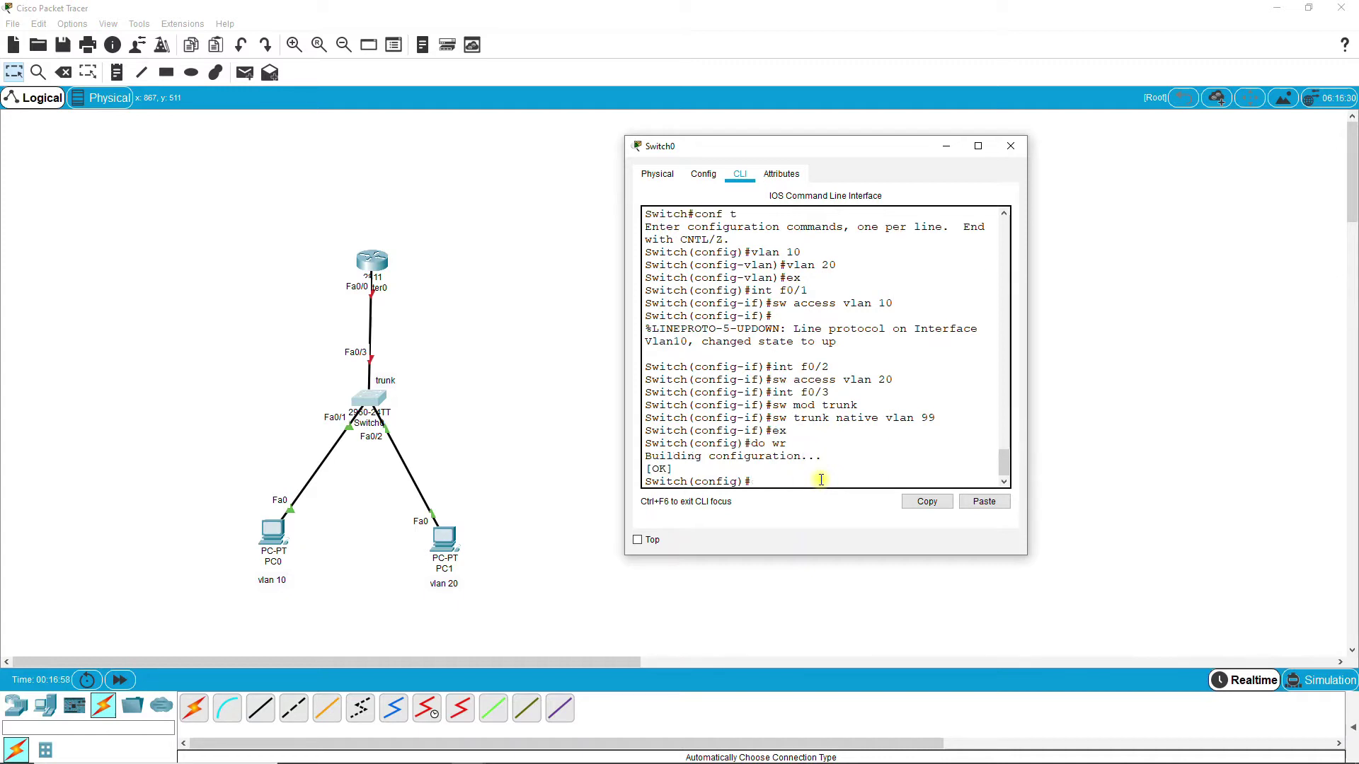
Open Router0's CLI and decline the initial configuration dialog
click(516, 320)
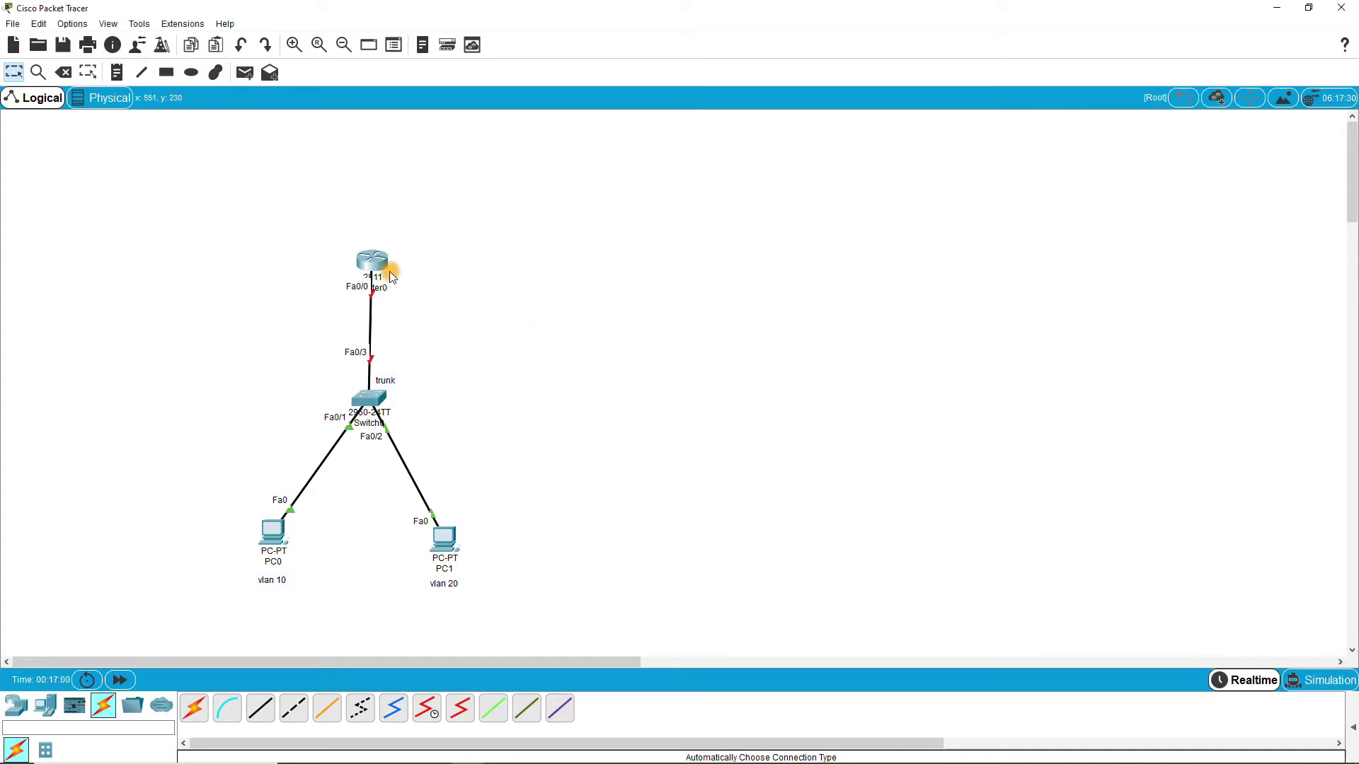
click(391, 276)
drag(697, 176, 874, 172)
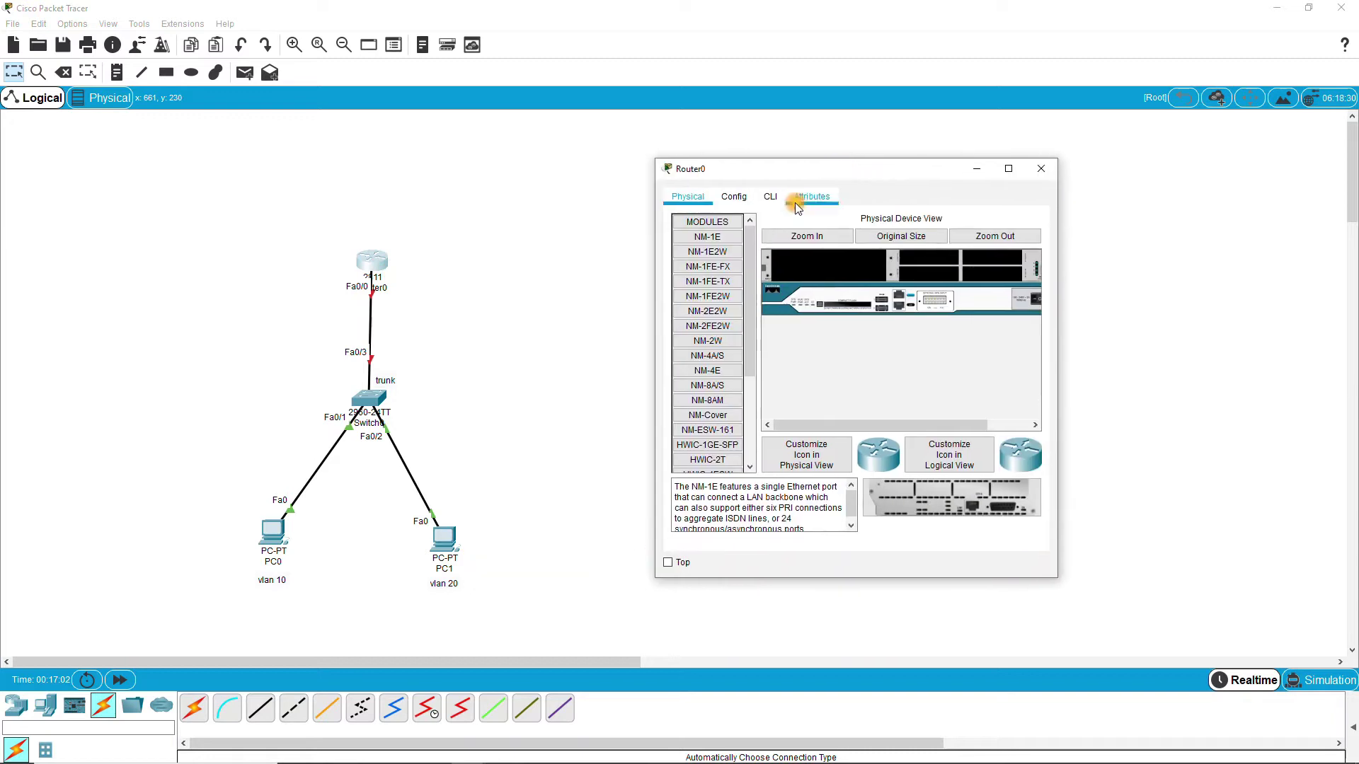
click(770, 196)
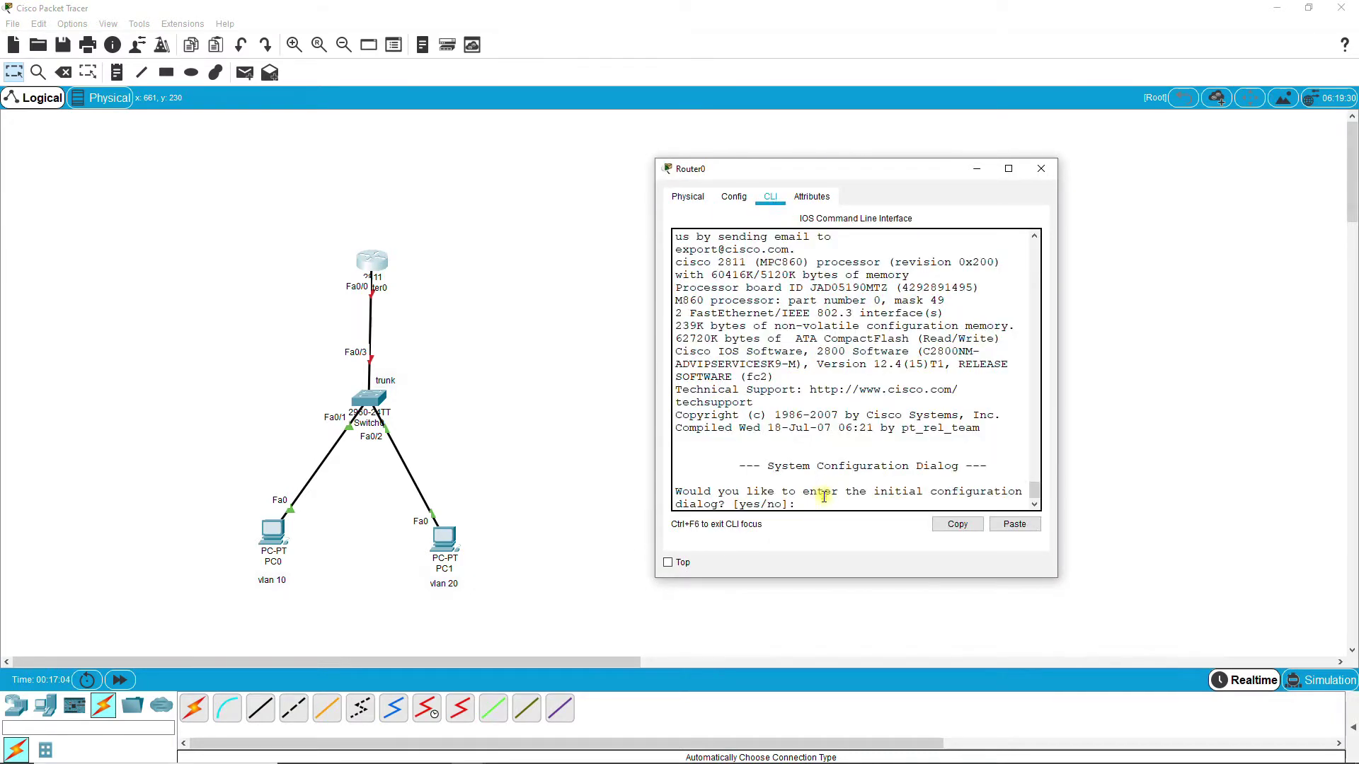
text(no)
key(Return)
Enable interface f0/0 with no shutdown from global configuration mode
key(Return)
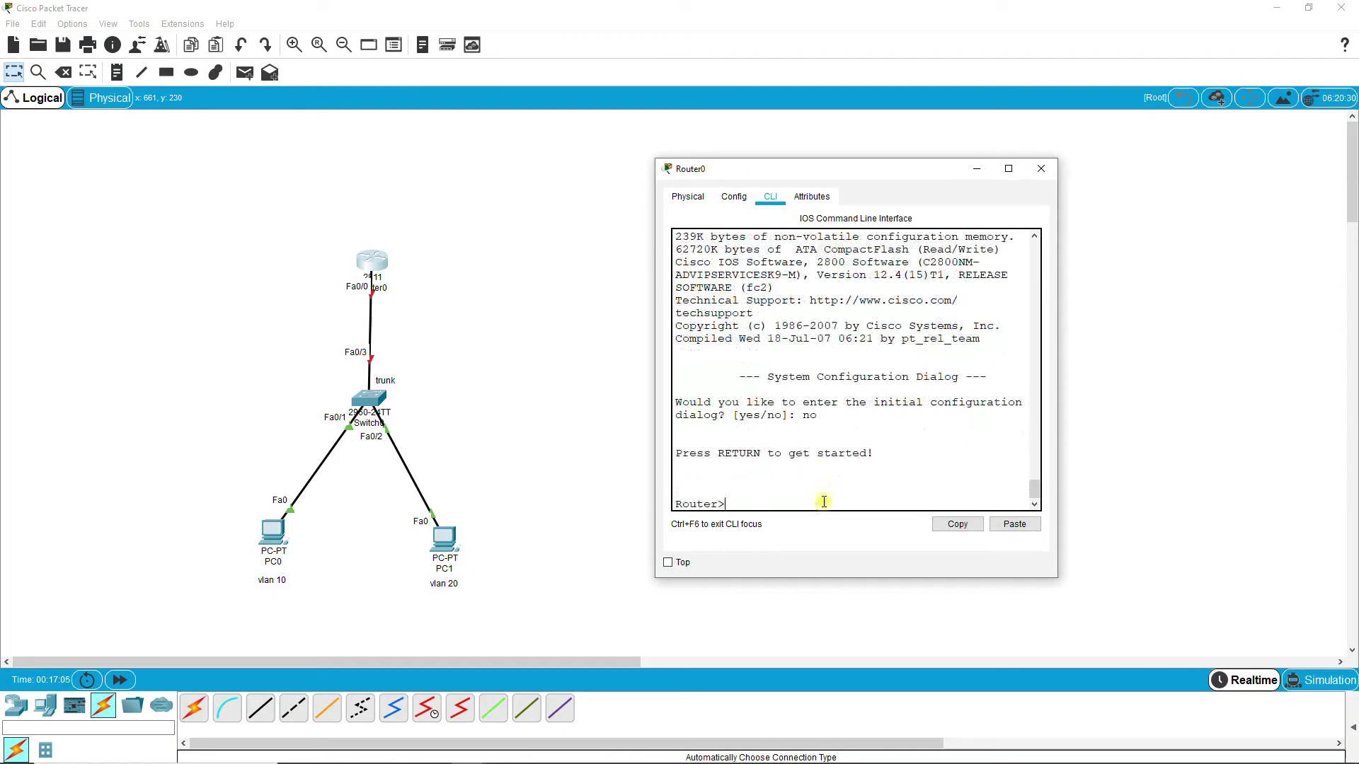
text(en)
key(Return)
text(co)
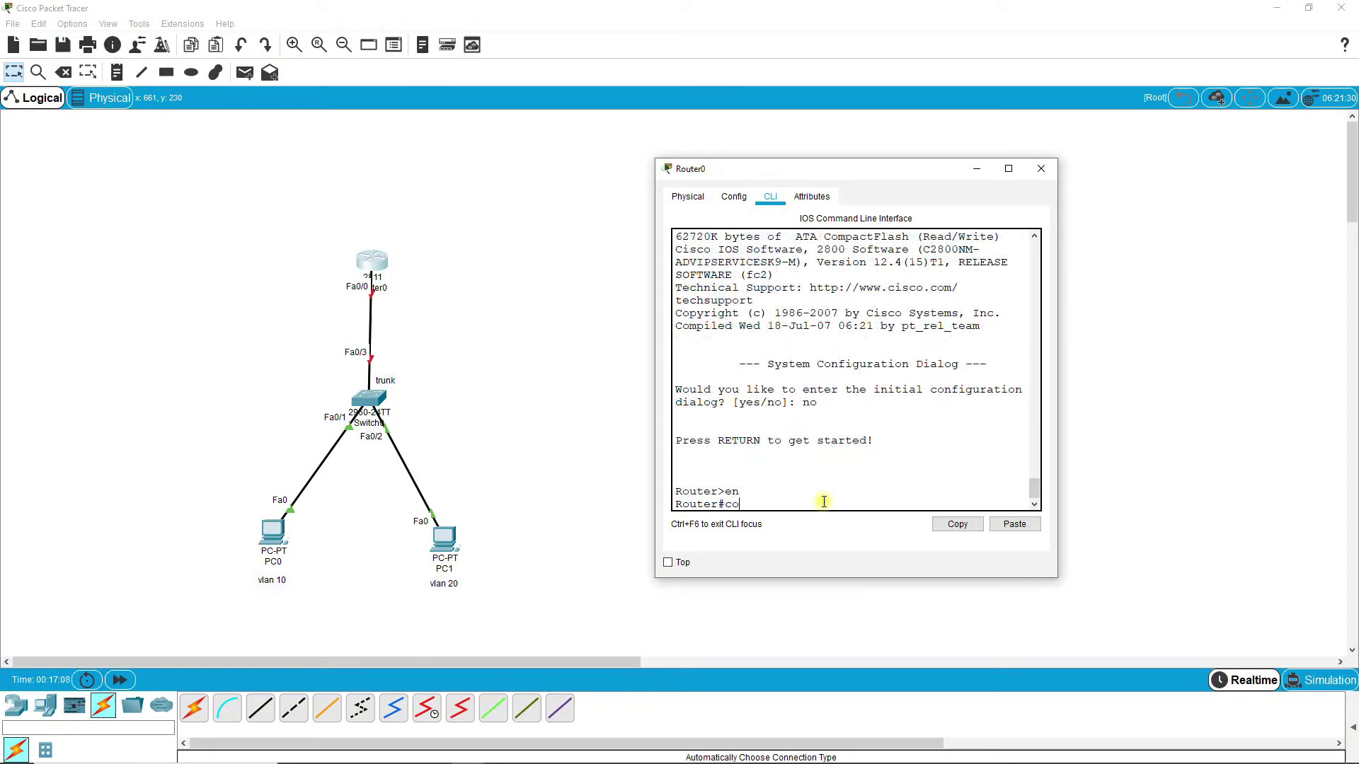
text(nf t)
key(Return)
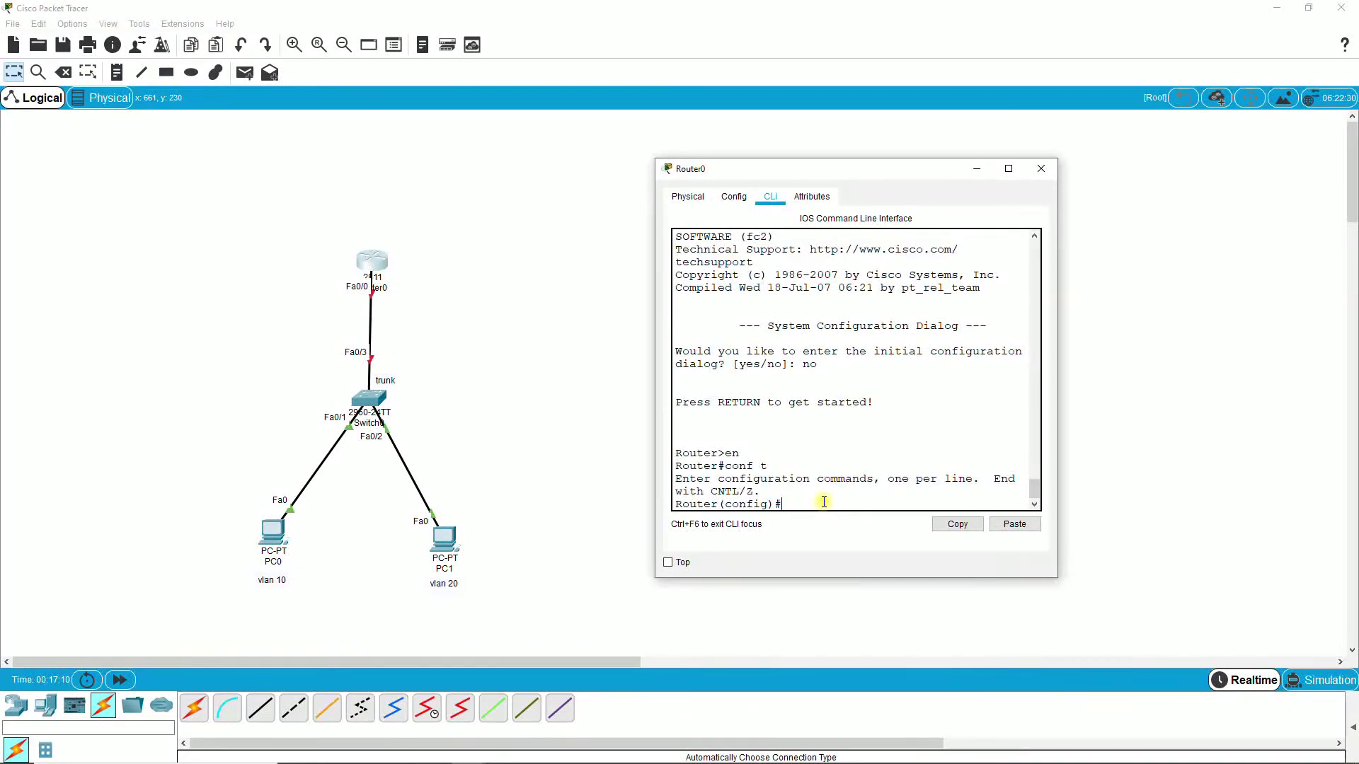
text(int f0/0)
key(Return)
text(no sh)
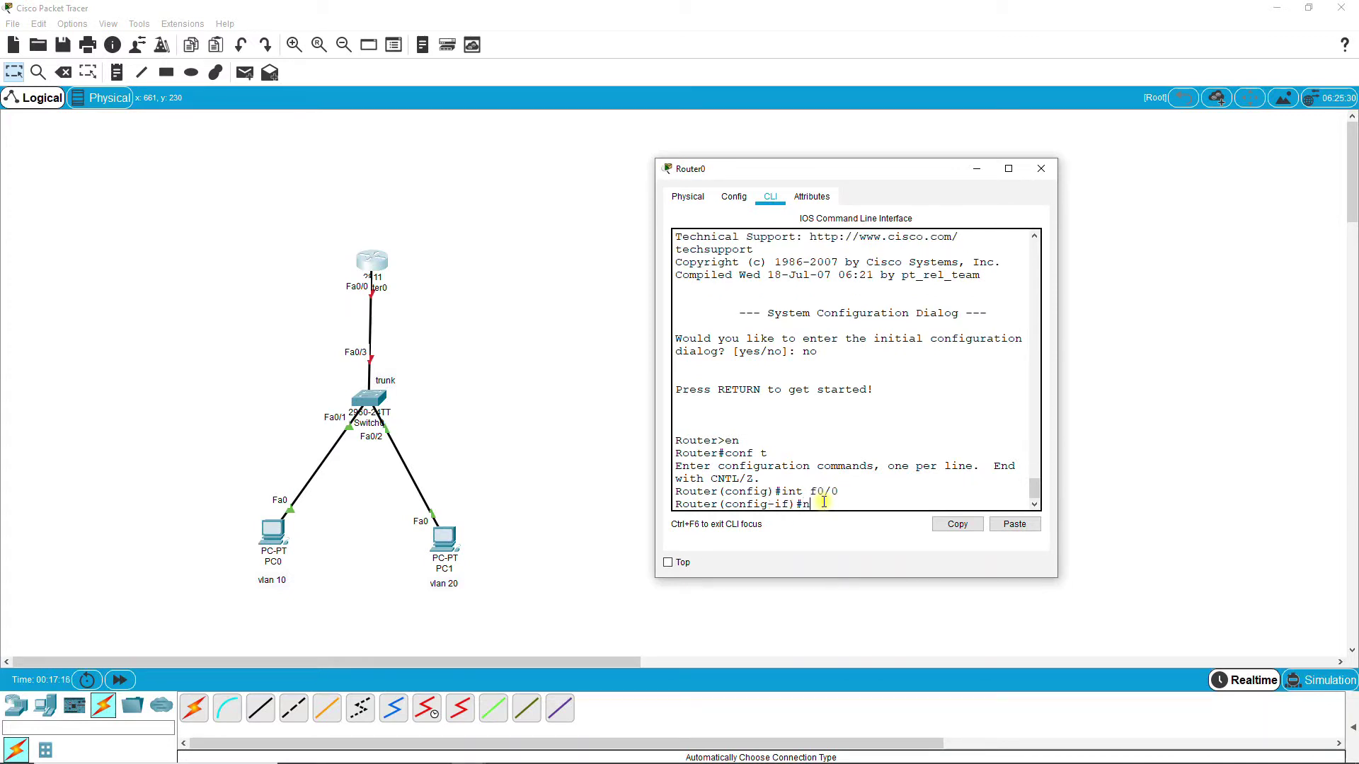
key(Tab)
key(Return)
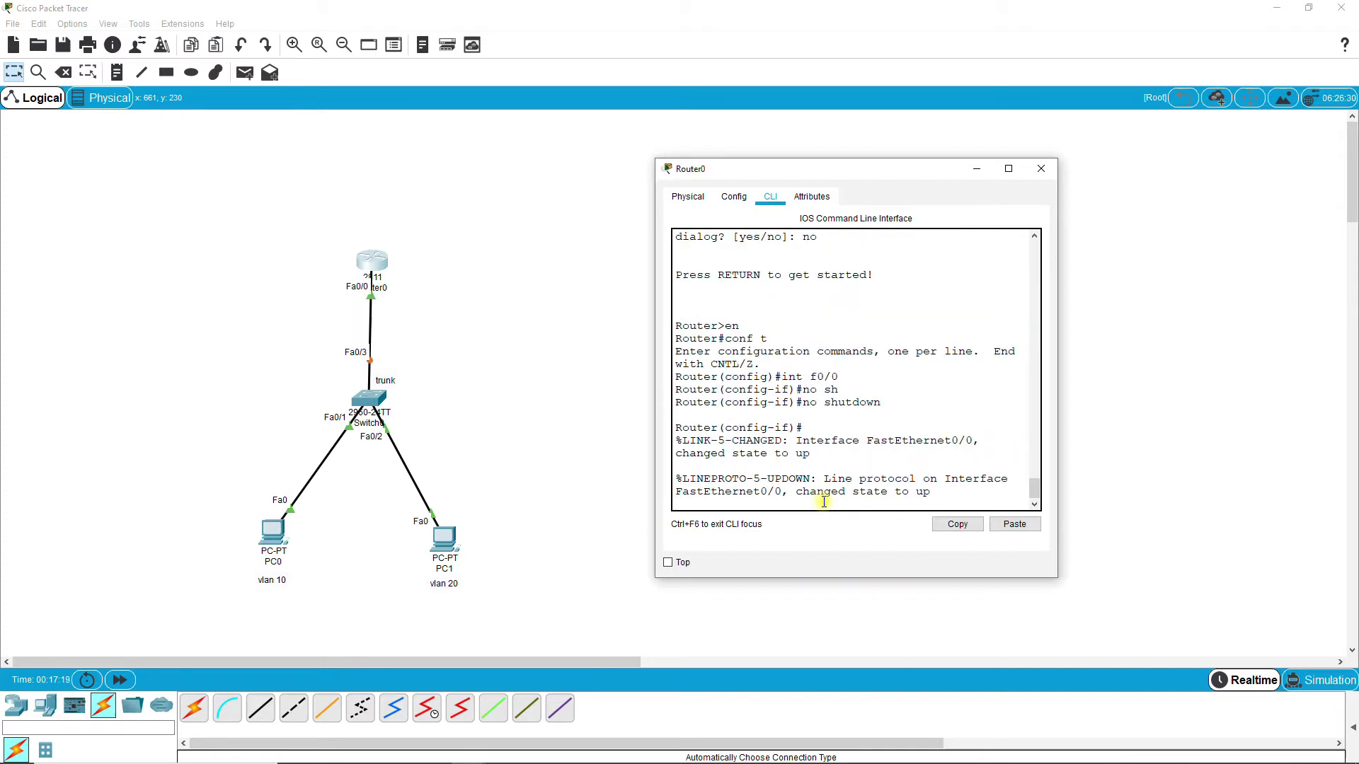
key(Return)
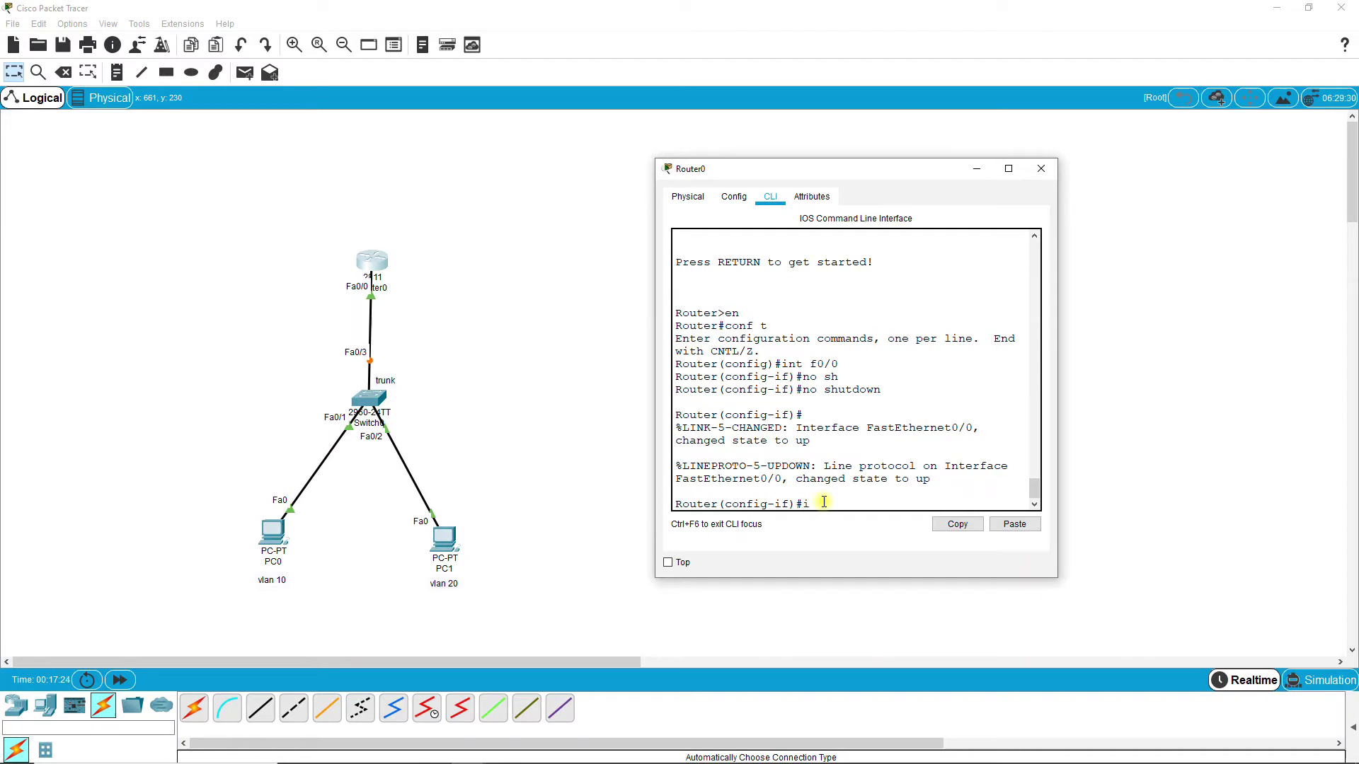
Create subinterface f0/0.10 with dot1Q encapsulation for VLAN 10
text(int f0/0.10)
key(Return)
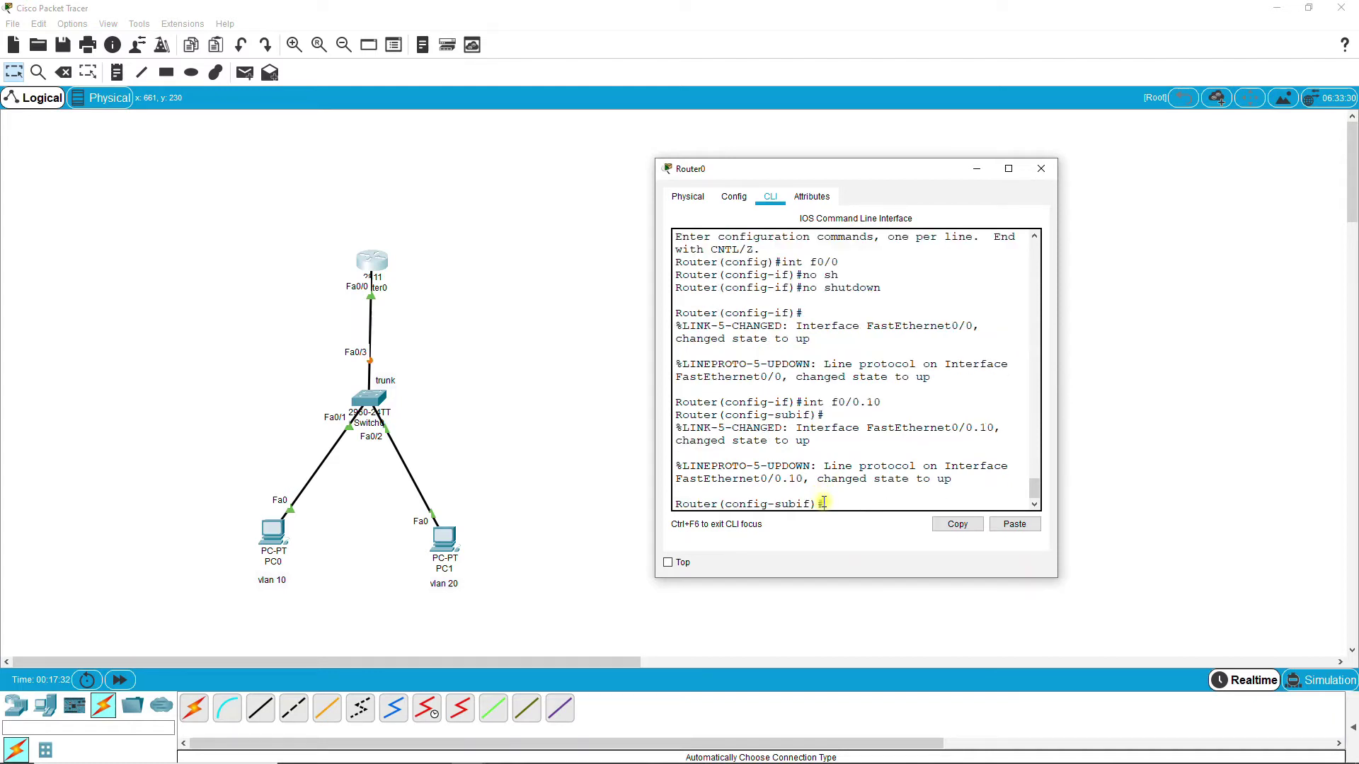
text(ip)
key(BackSpace)
key(BackSpace)
text(en)
key(Tab)
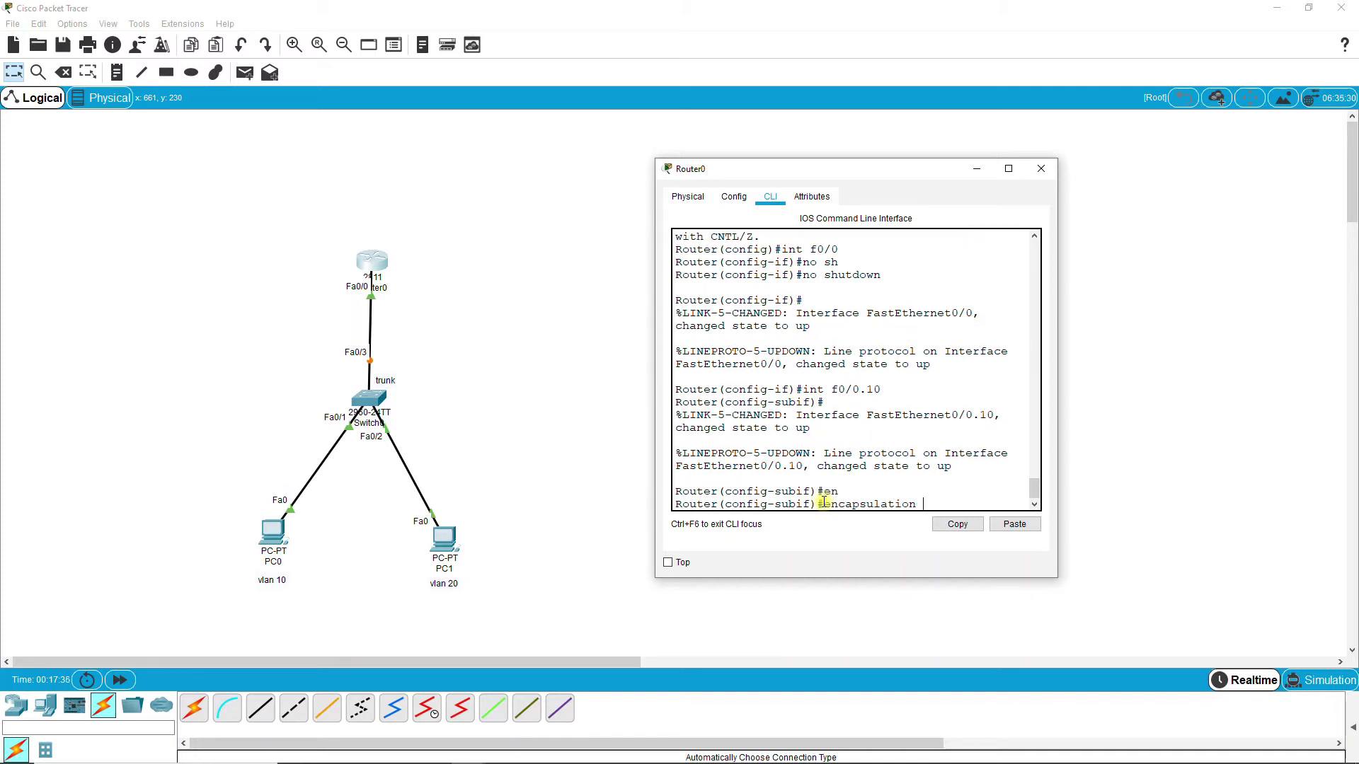
text(do)
key(Tab)
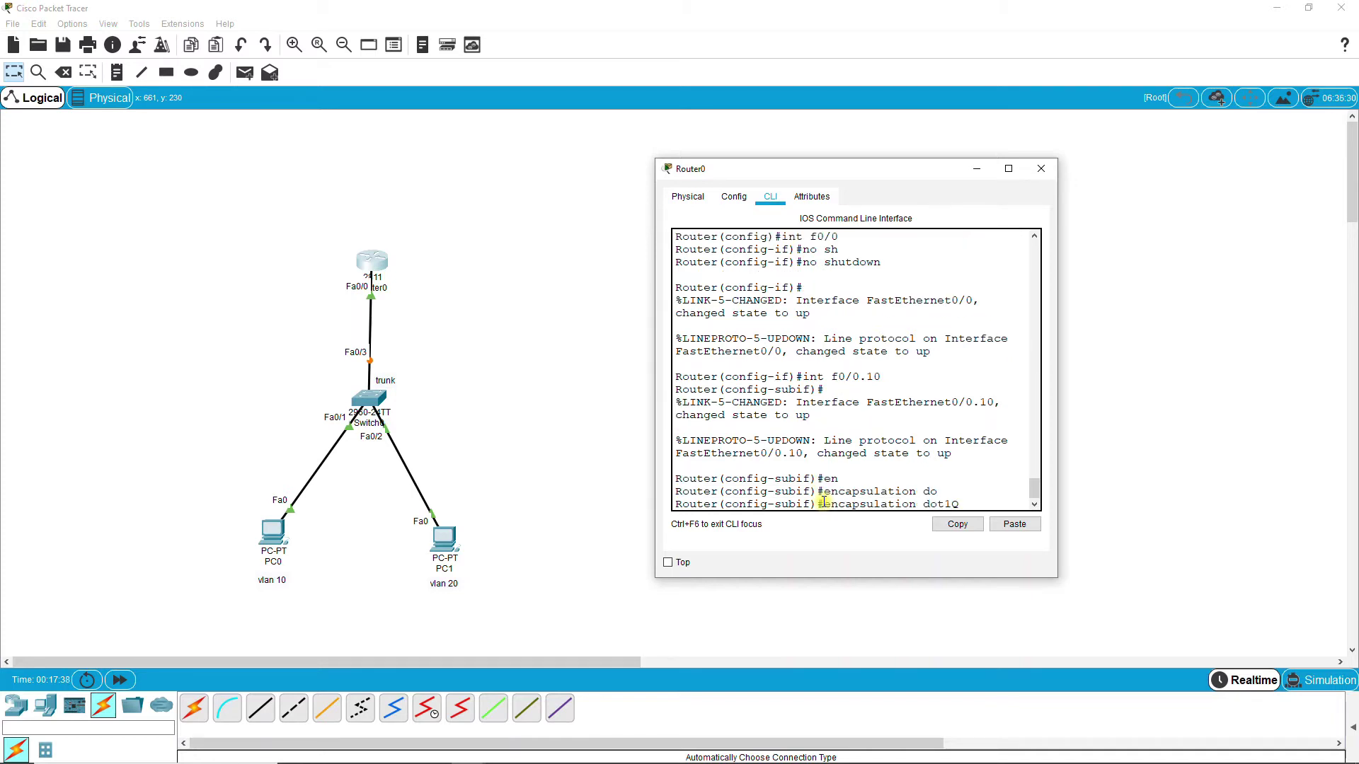
text(10)
key(Return)
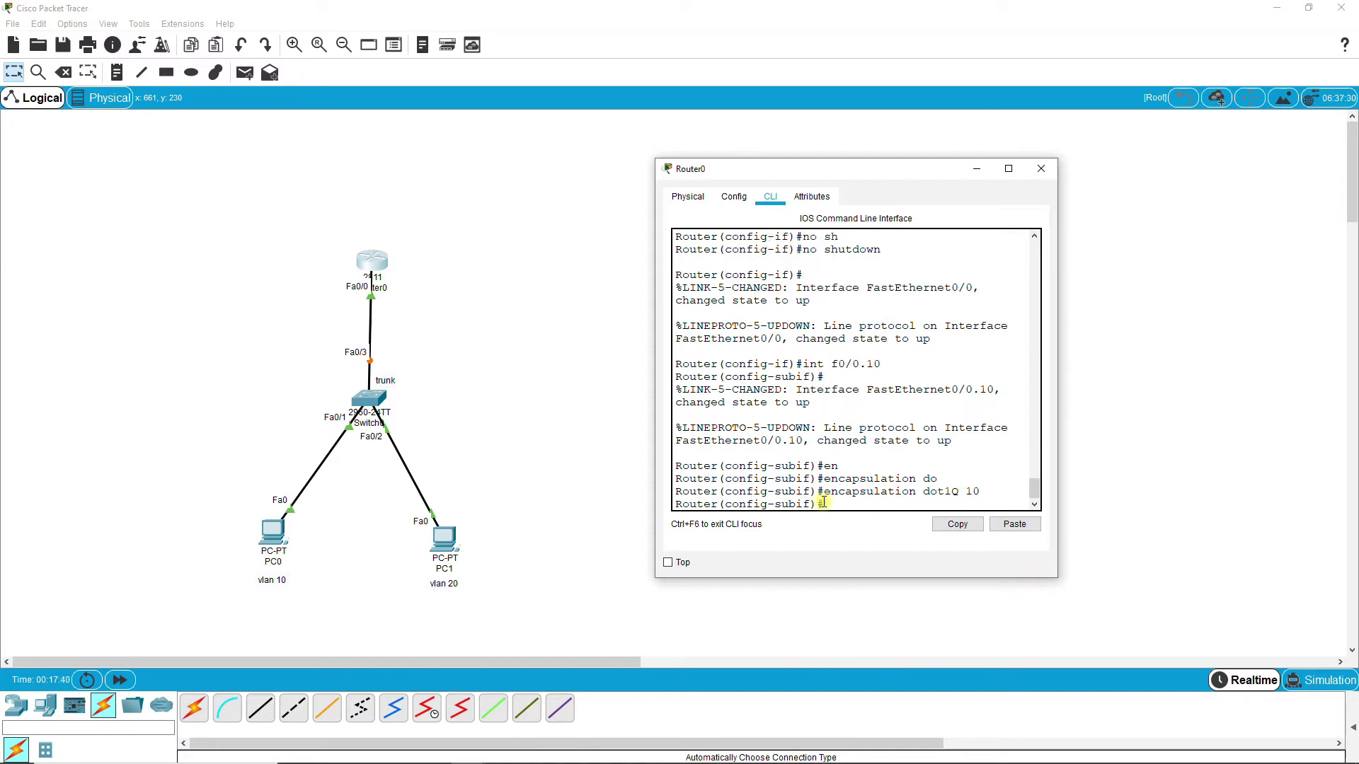
Assign 192.168.10.1 255.255.255.0 to subinterface f0/0.10
text(ip add)
key(Tab)
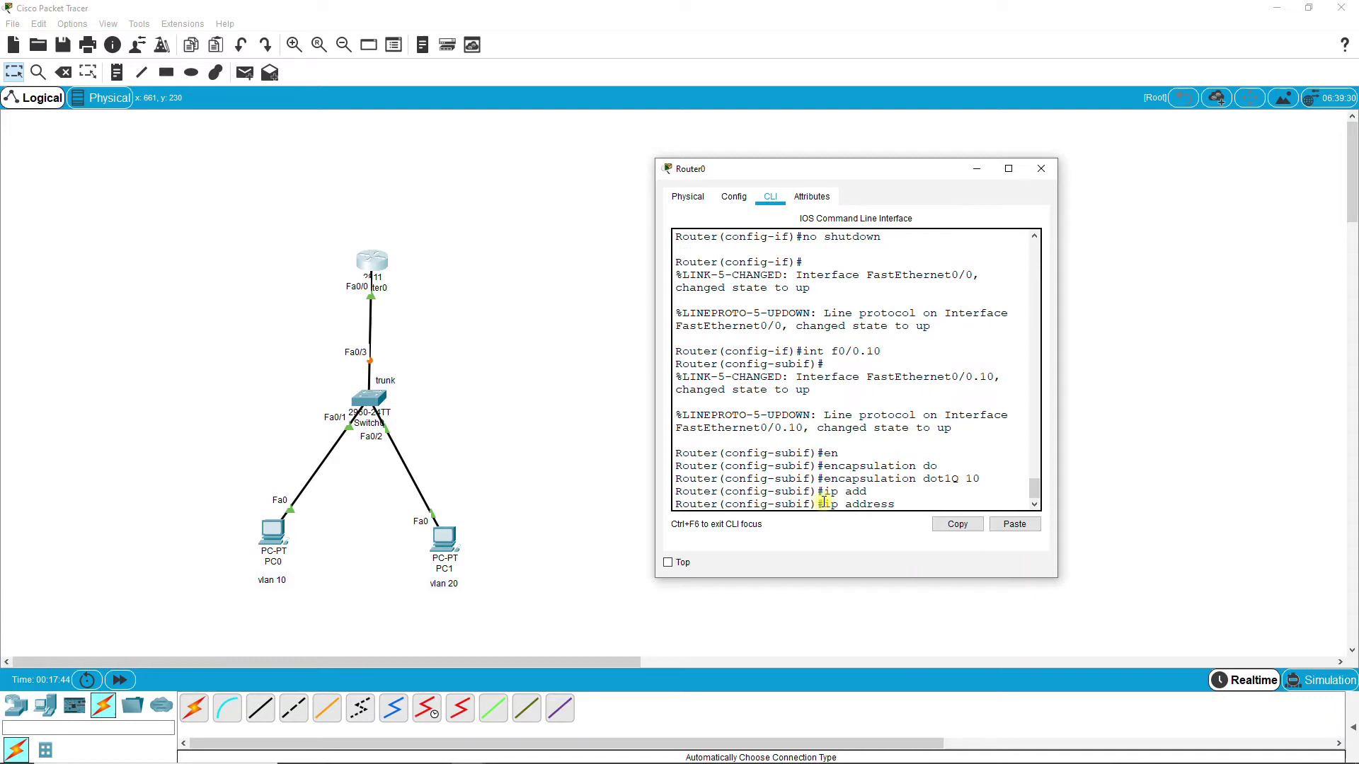
text(192.168.10.1)
drag(1057, 397, 1204, 398)
text(2)
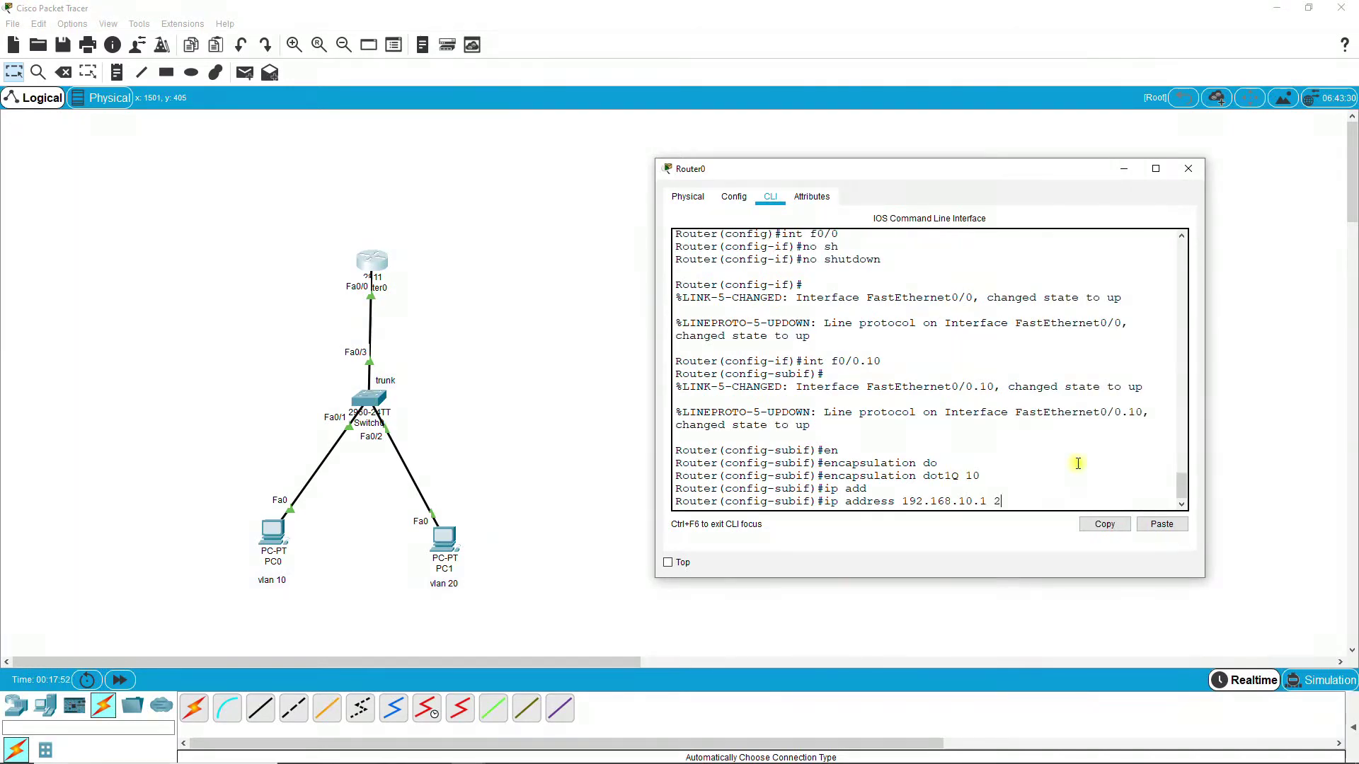
text(55.255.255.0)
key(Return)
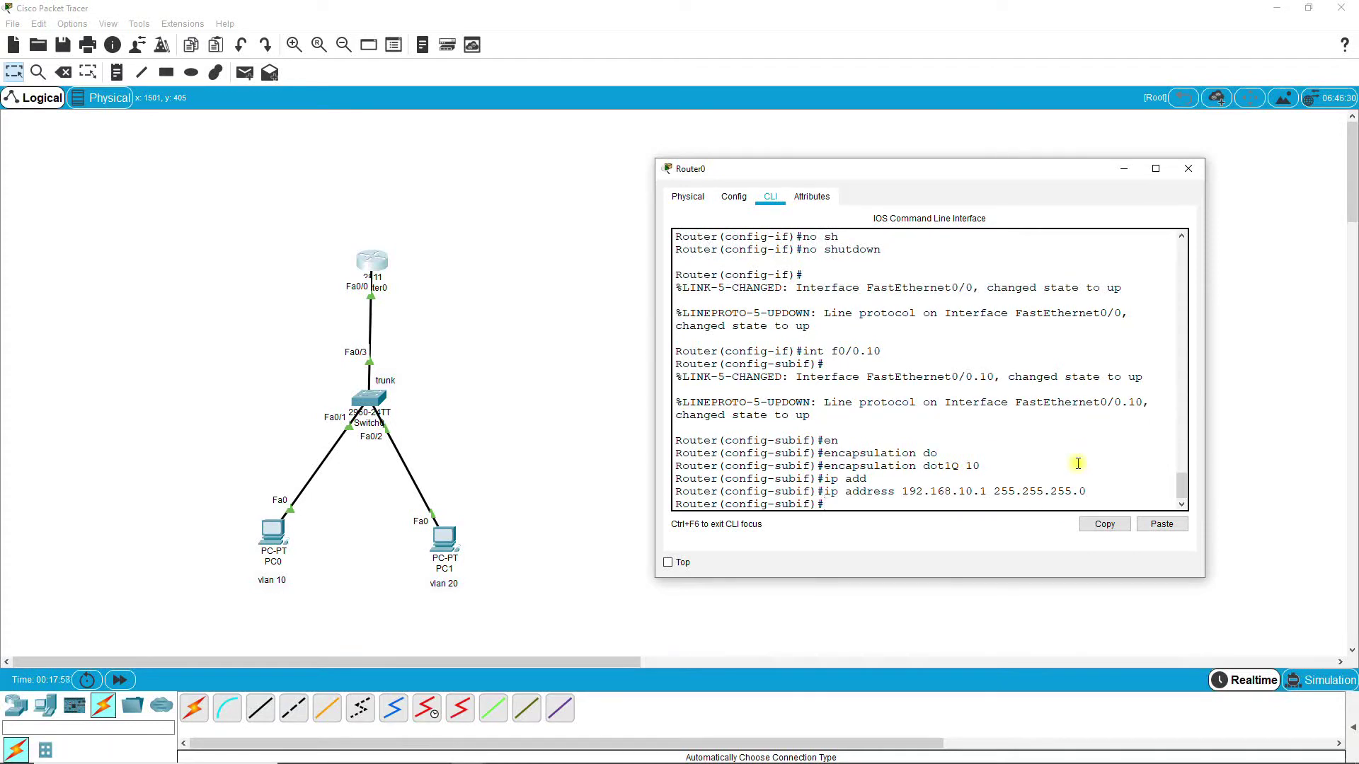
key(Up)
key(Up)
key(Up)
Create subinterface f0/0.20 with dot1Q encapsulation for VLAN 20
key(Left)
key(Return)
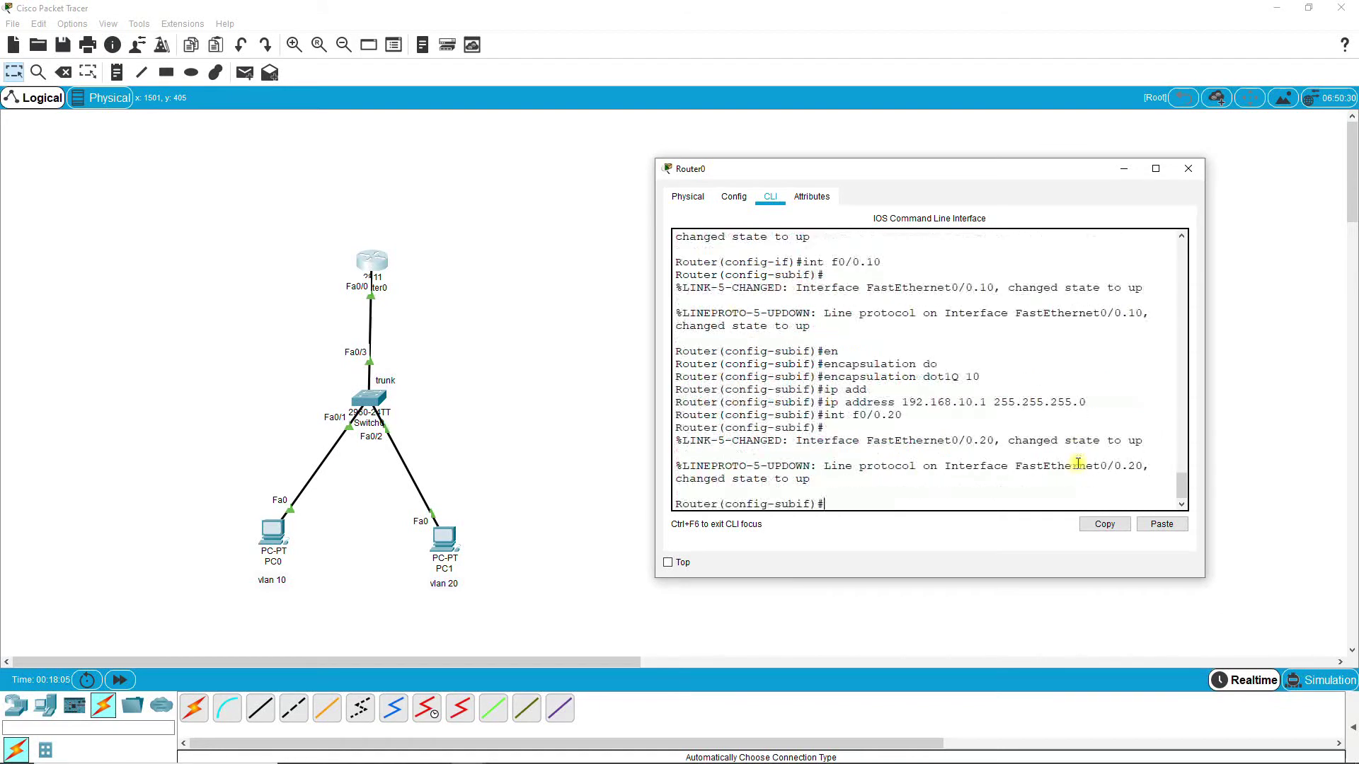
key(Up)
key(Up)
key(Up)
text(2)
key(Return)
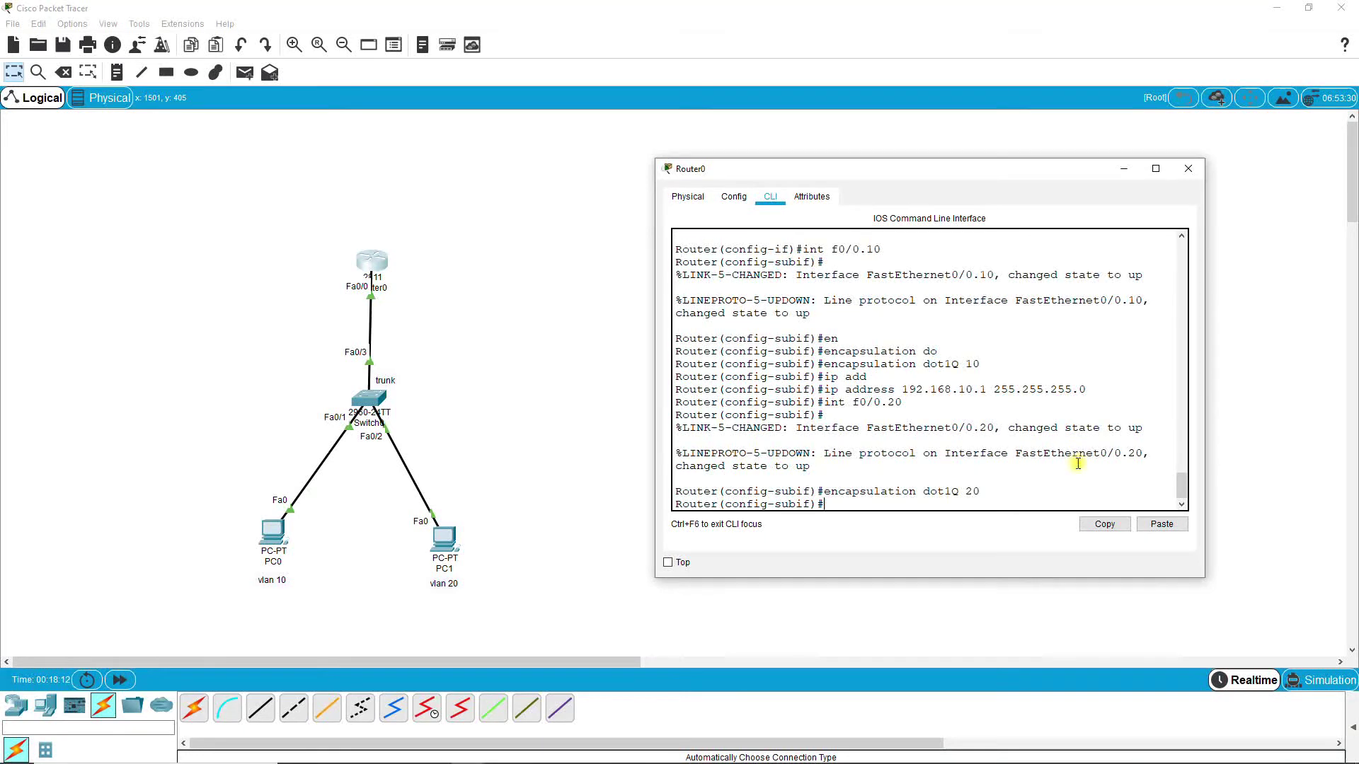
Assign 192.168.20.1 255.255.255.0 to f0/0.20 and save with do wr
key(Up)
key(Up)
key(Up)
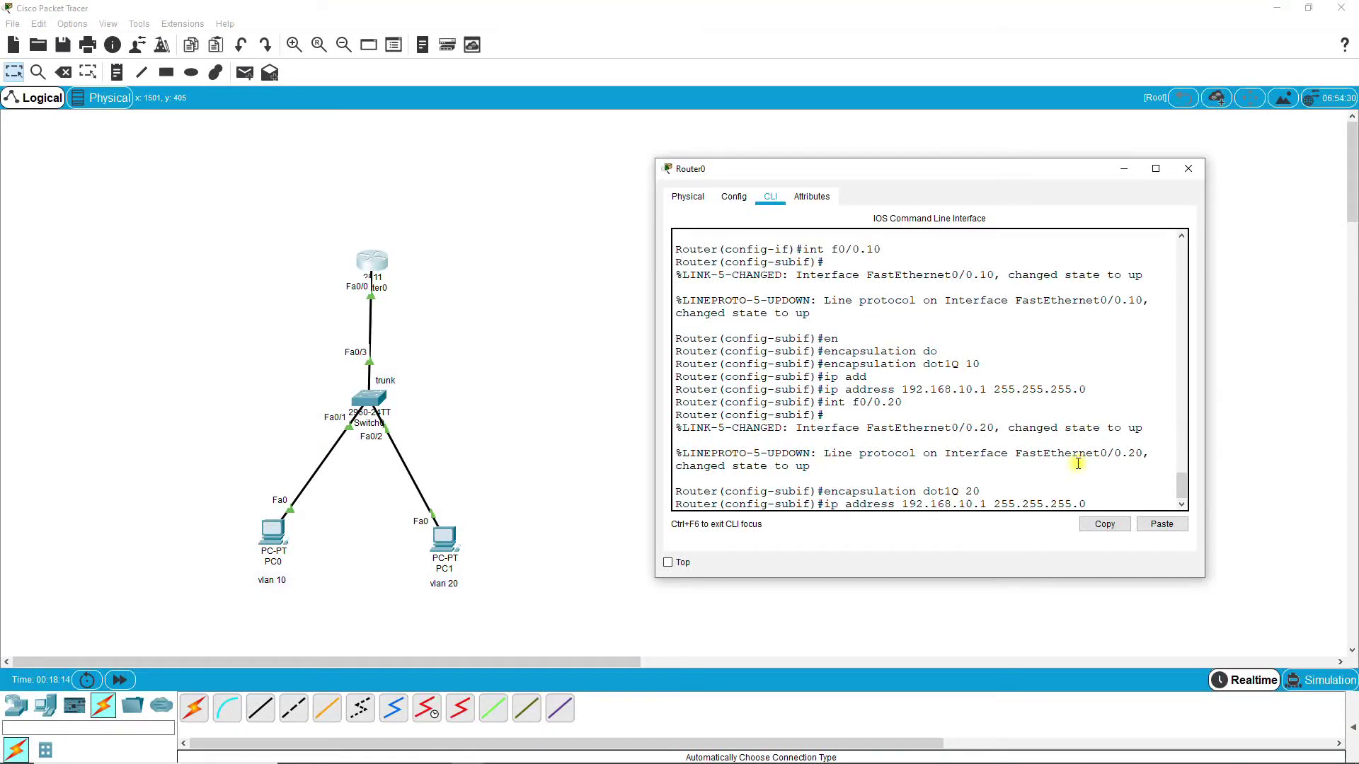
key(BackSpace)
text(2)
key(Return)
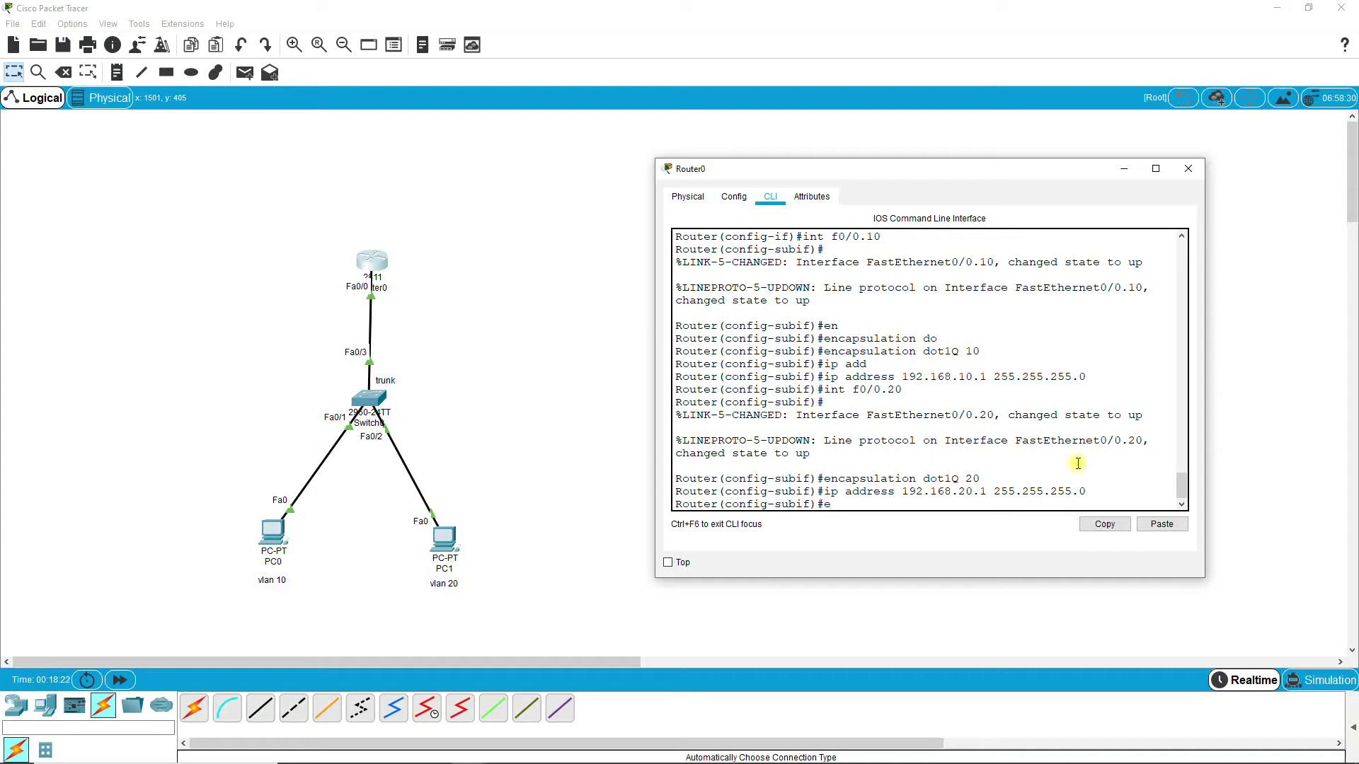
key(Return)
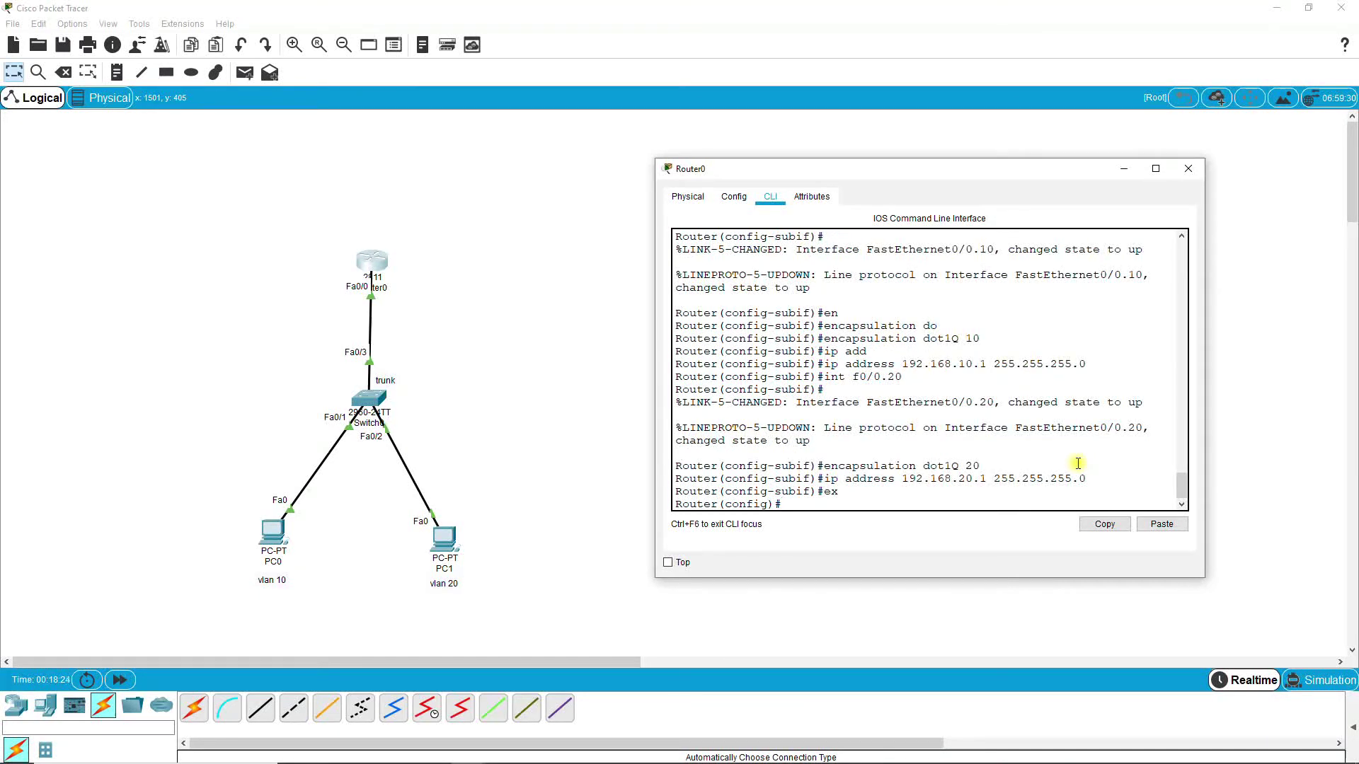
text(do wr)
key(Return)
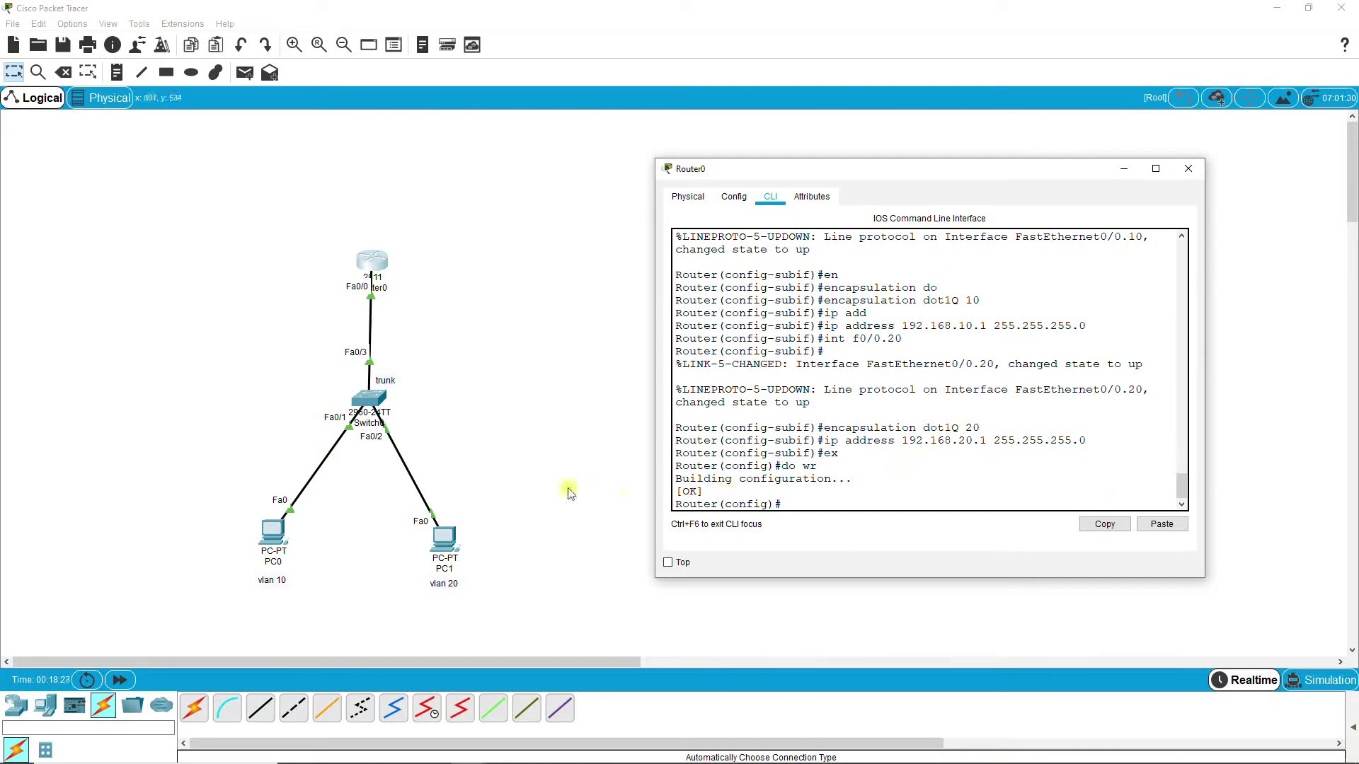
click(592, 488)
Add a simple ICMP test packet from PC0 to PC1
mouse_move(277, 537)
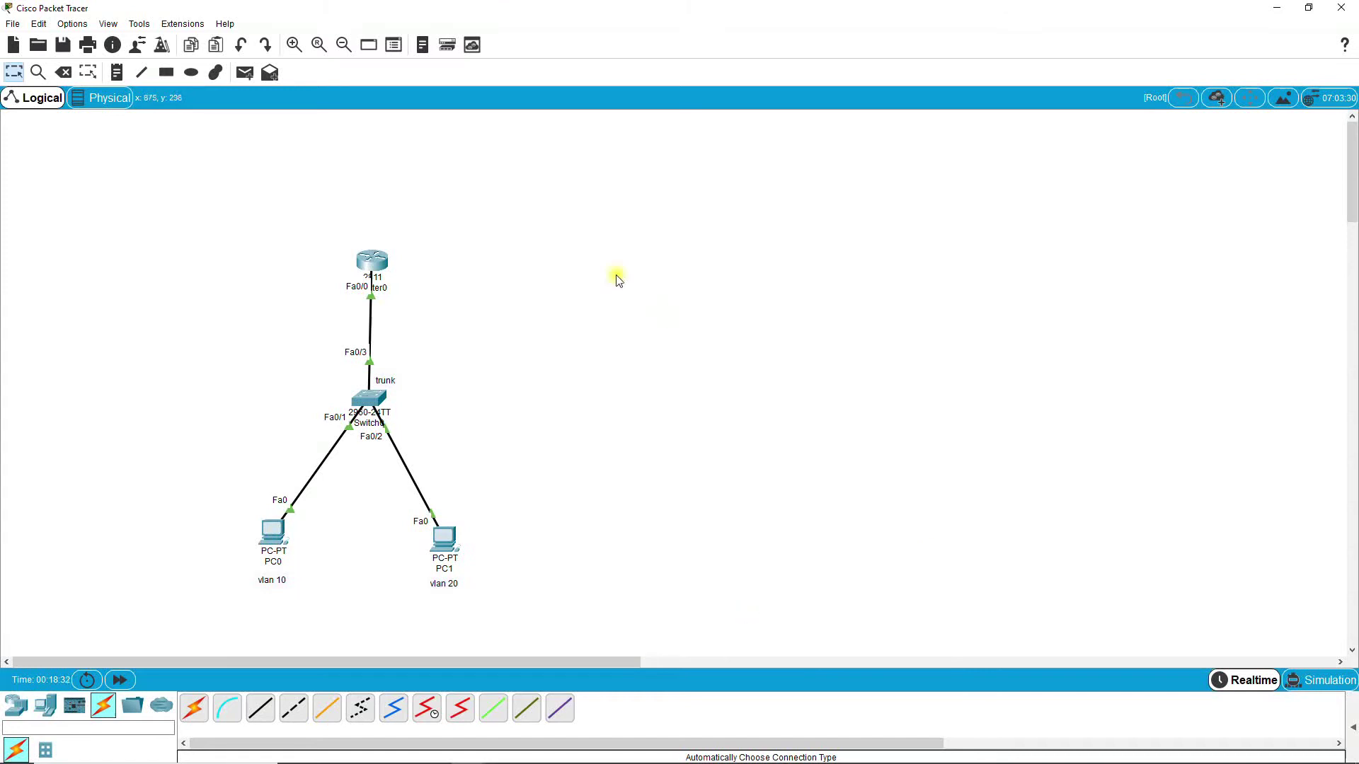
click(244, 73)
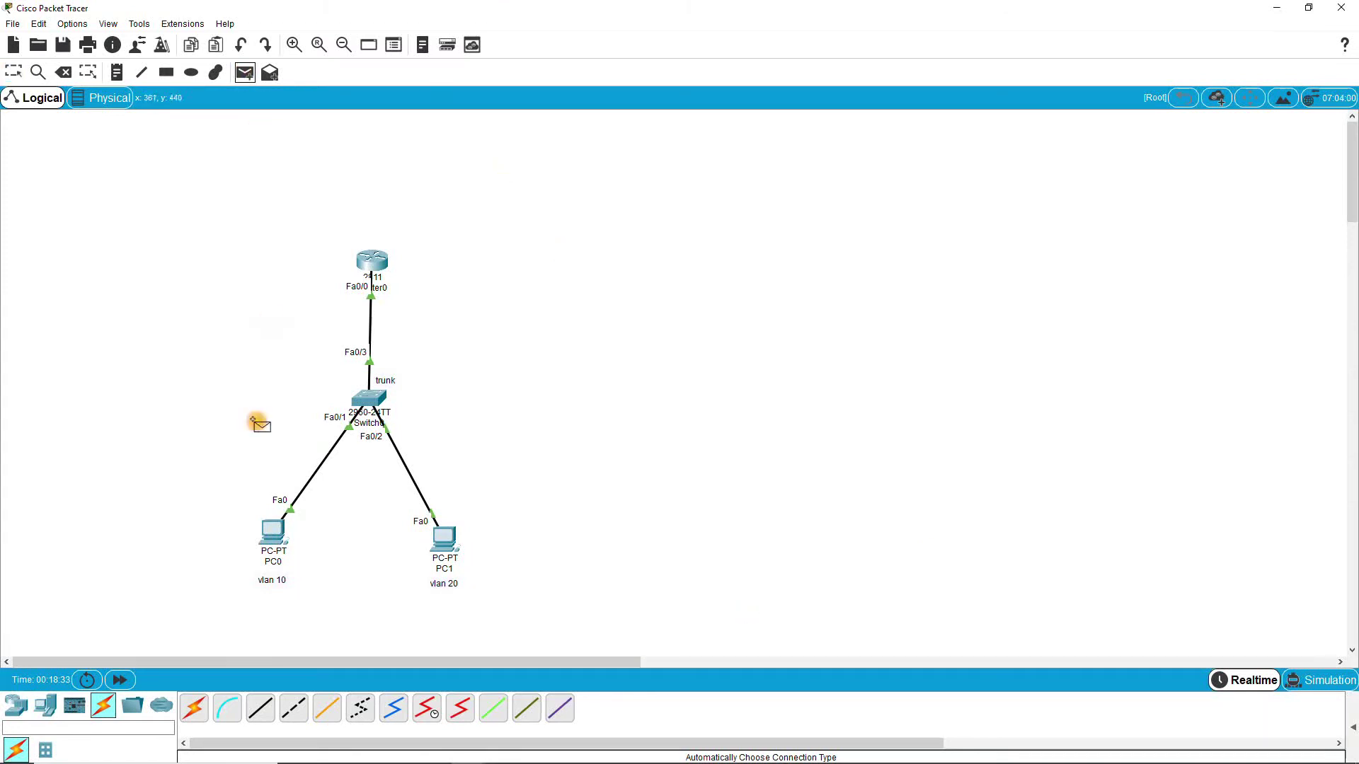
click(274, 538)
click(440, 556)
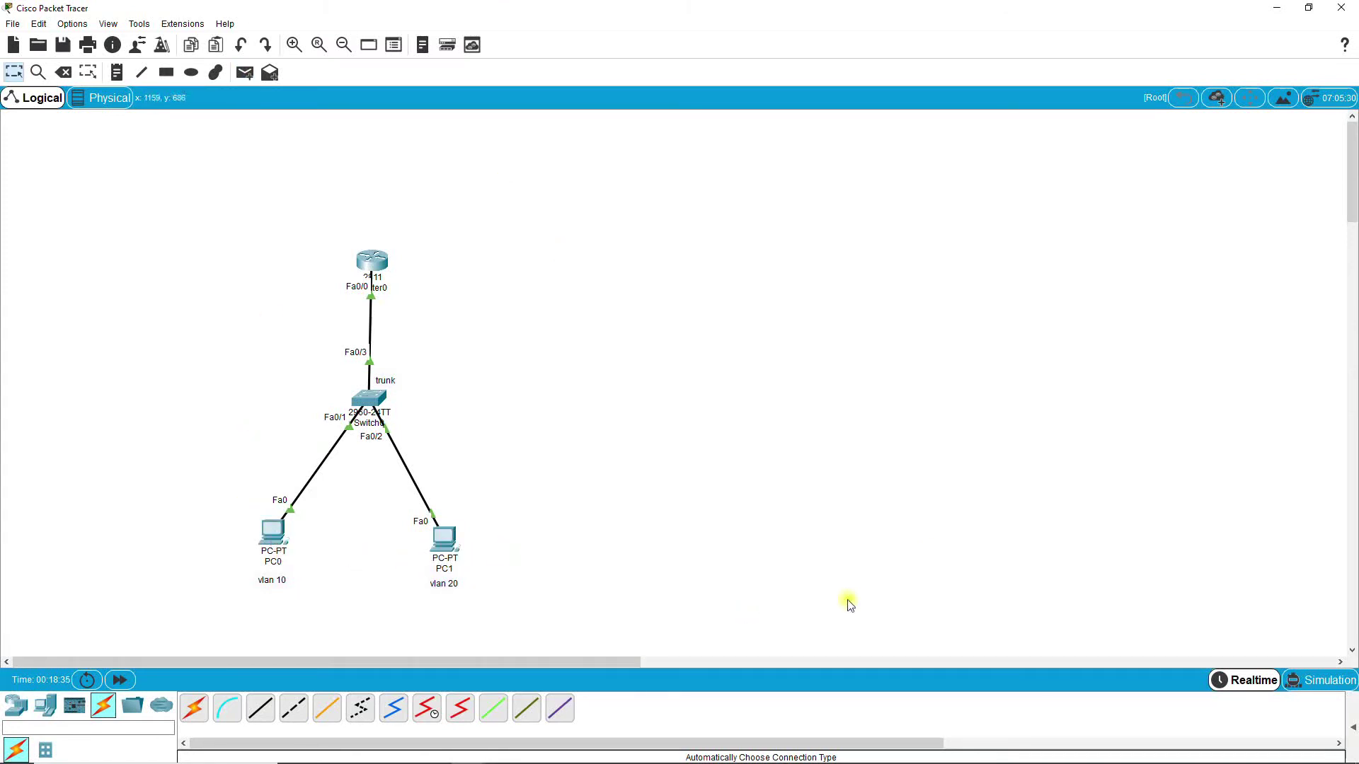
Expand the PDU list and re-fire the PC0-to-PC1 packet until it reports Successful
click(1352, 727)
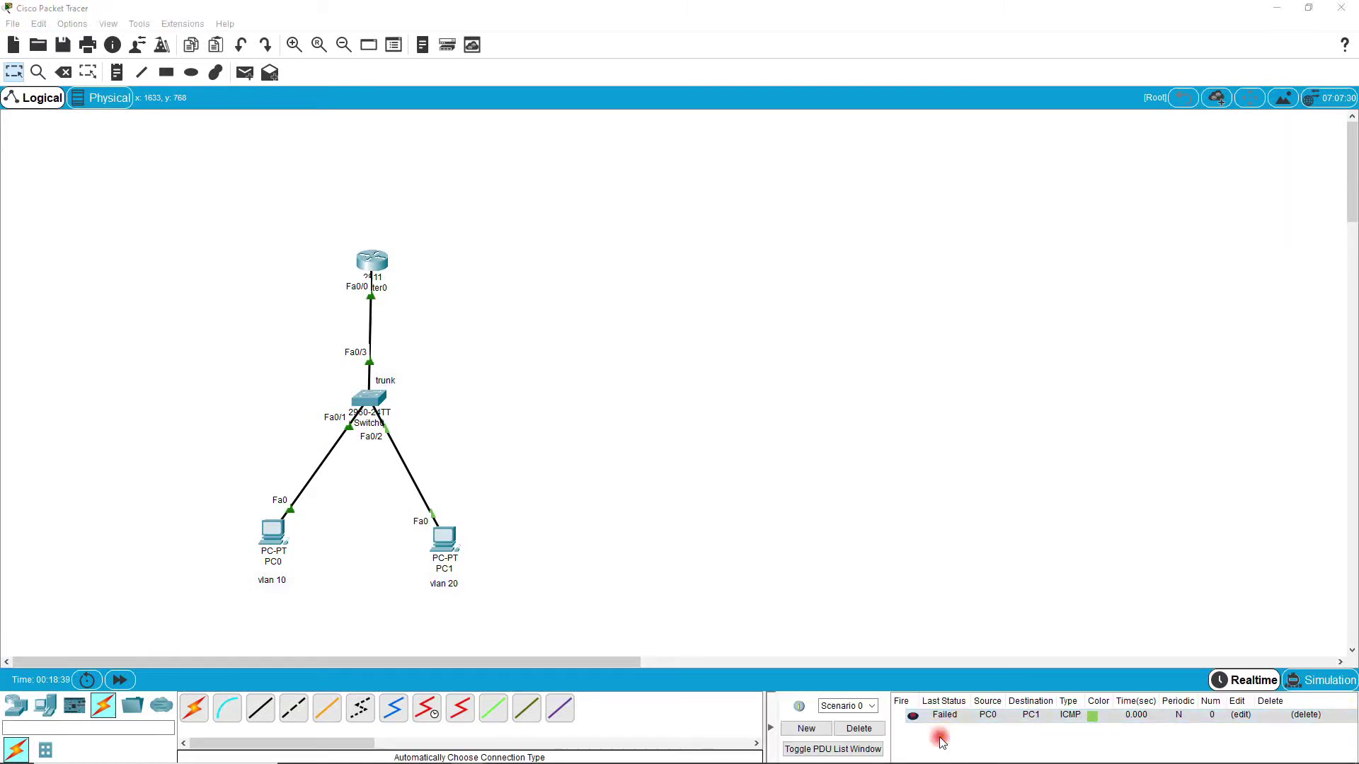
click(913, 716)
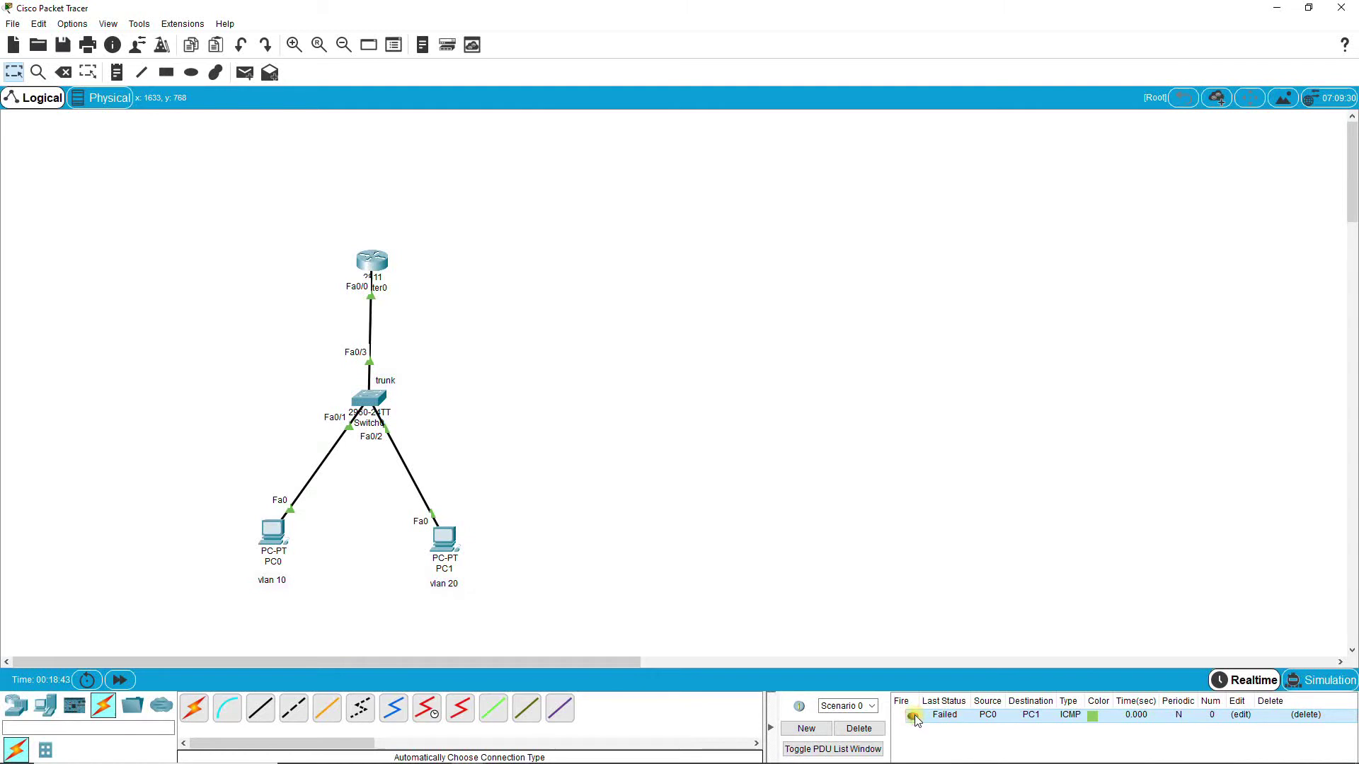
click(913, 716)
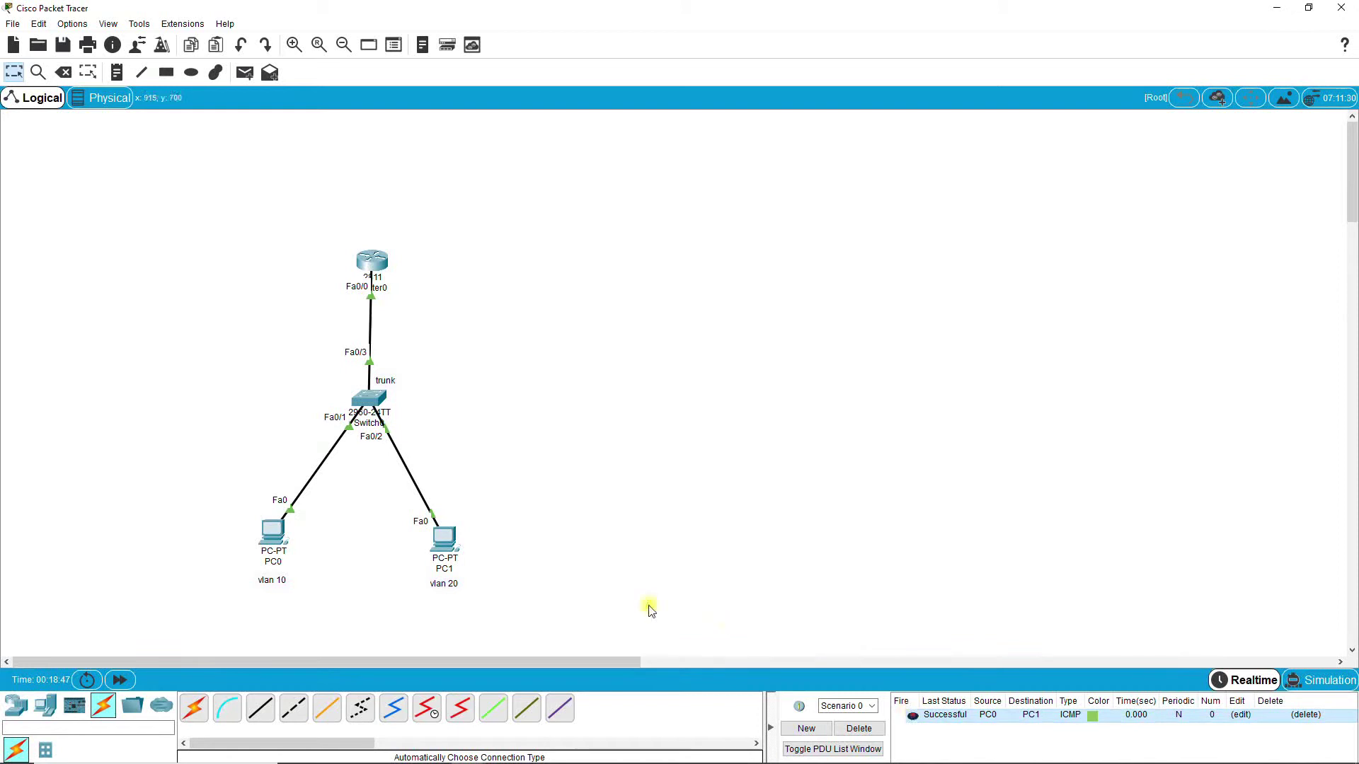
click(273, 534)
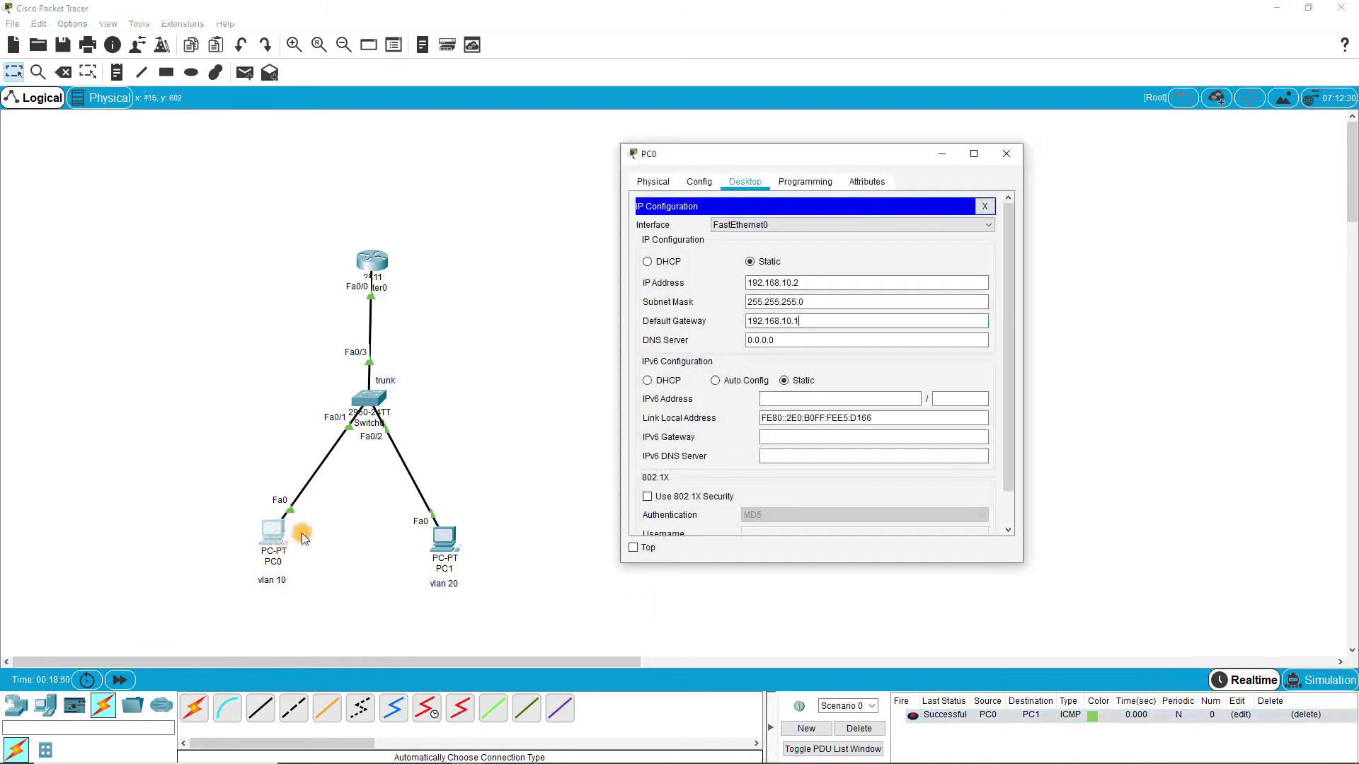
Ping 192.168.20.2 from PC0's command prompt, getting 4 of 4 replies with 0% loss
click(984, 206)
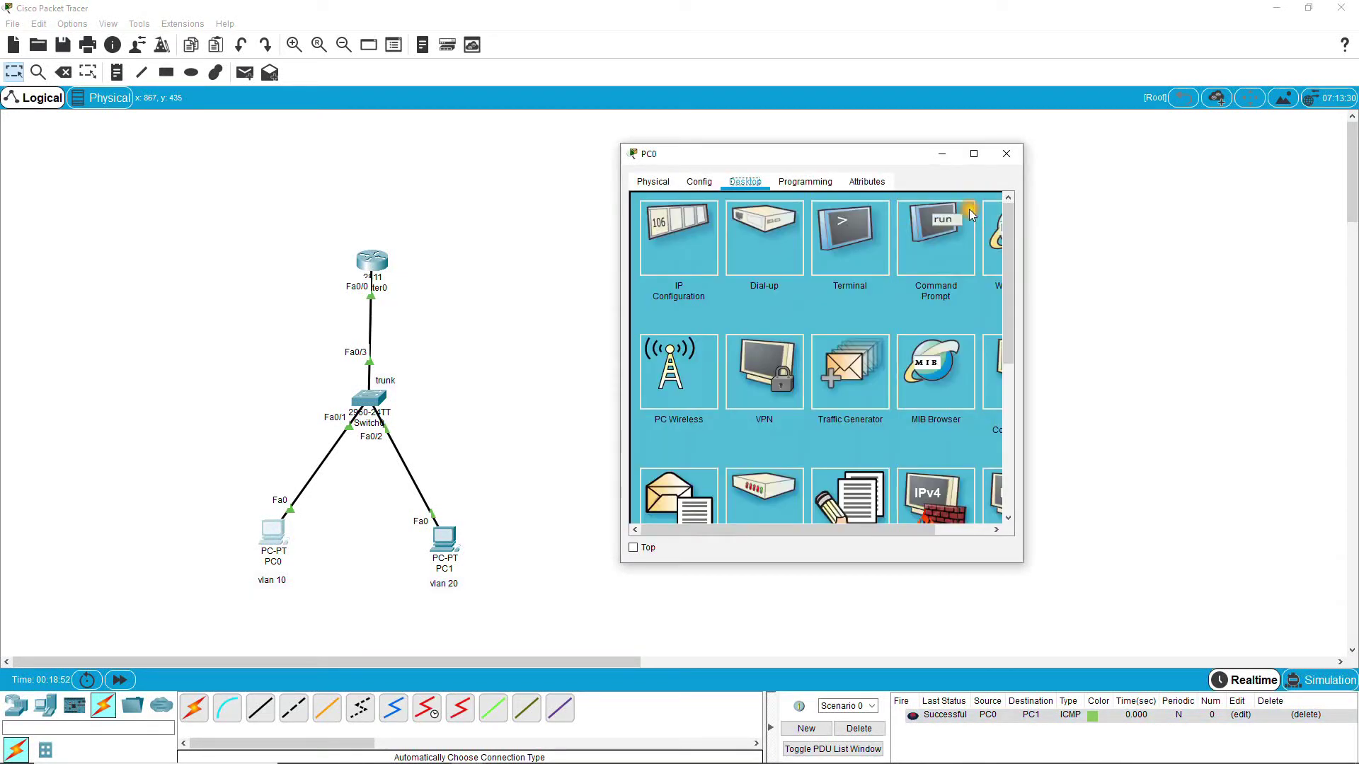
click(928, 241)
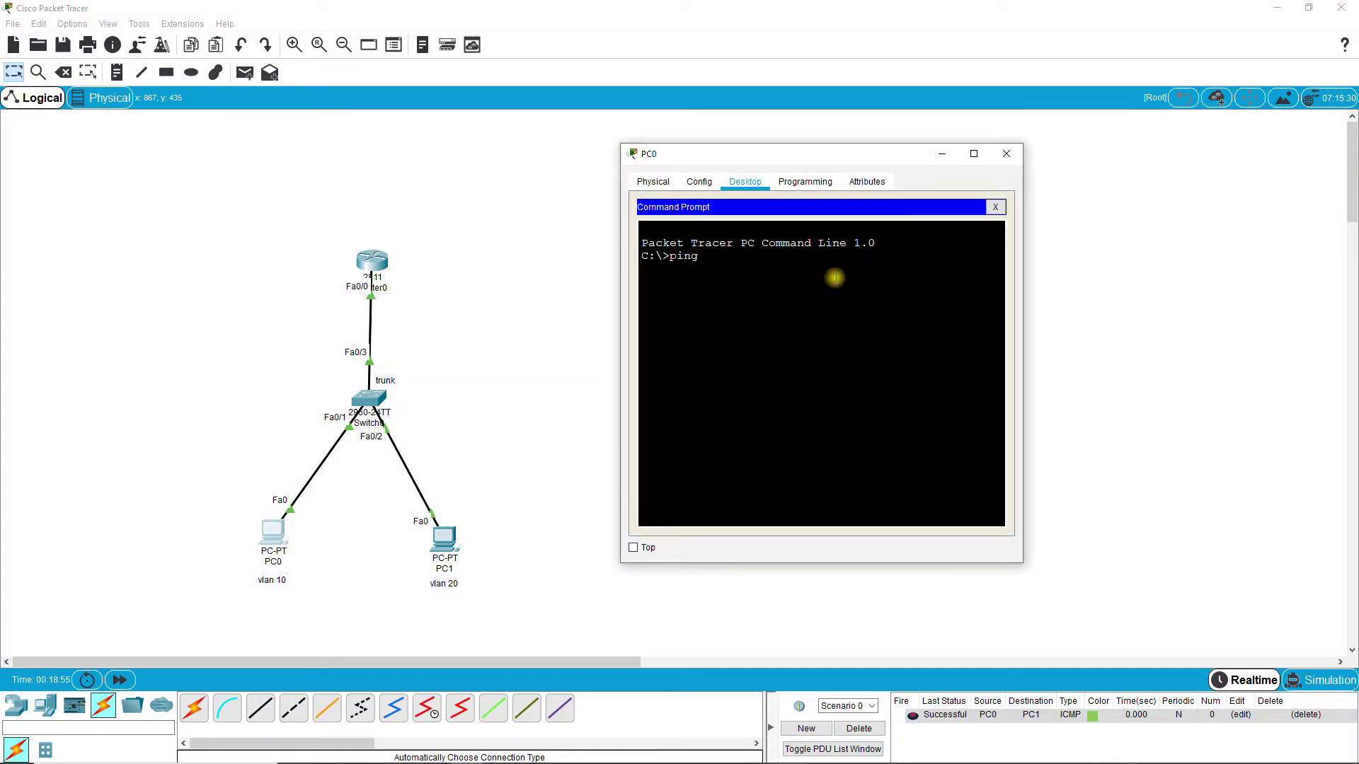
text(ping 192.168.20.2)
key(Return)
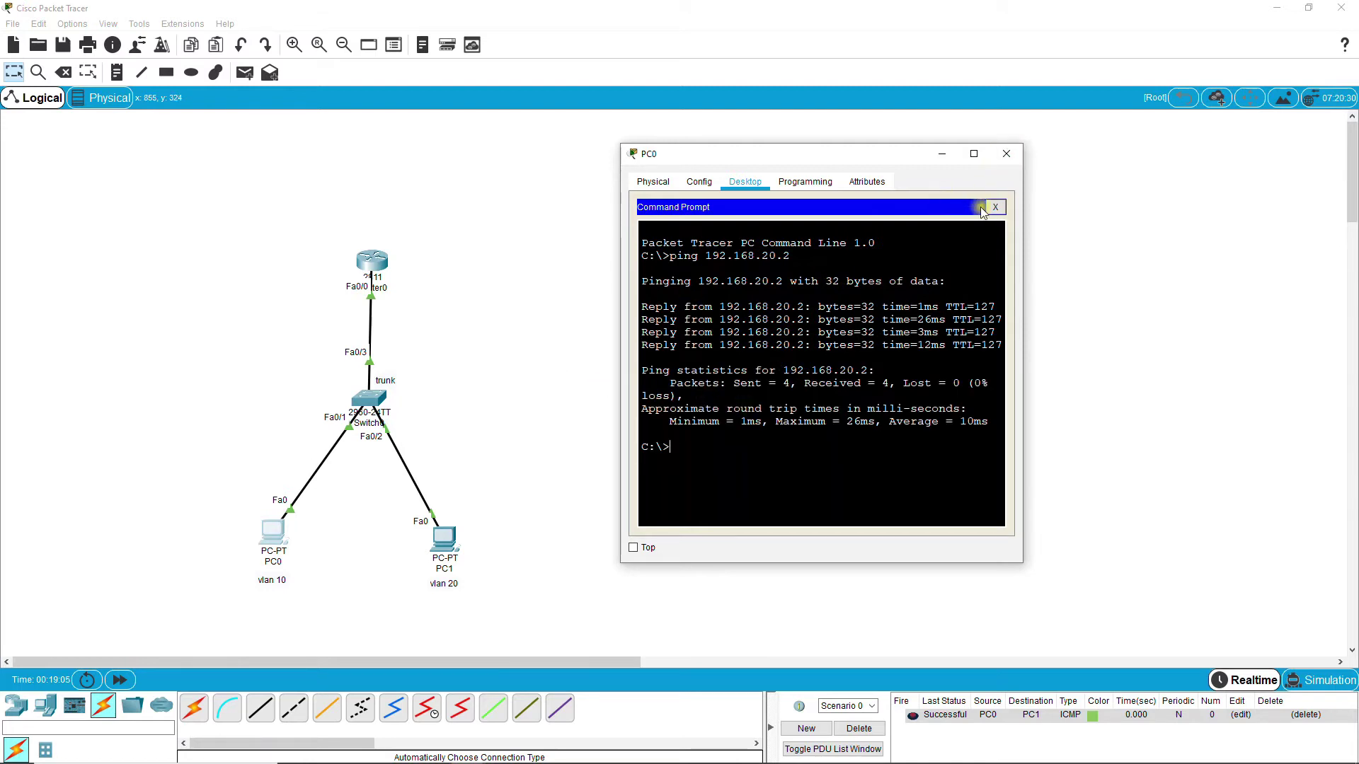
click(993, 207)
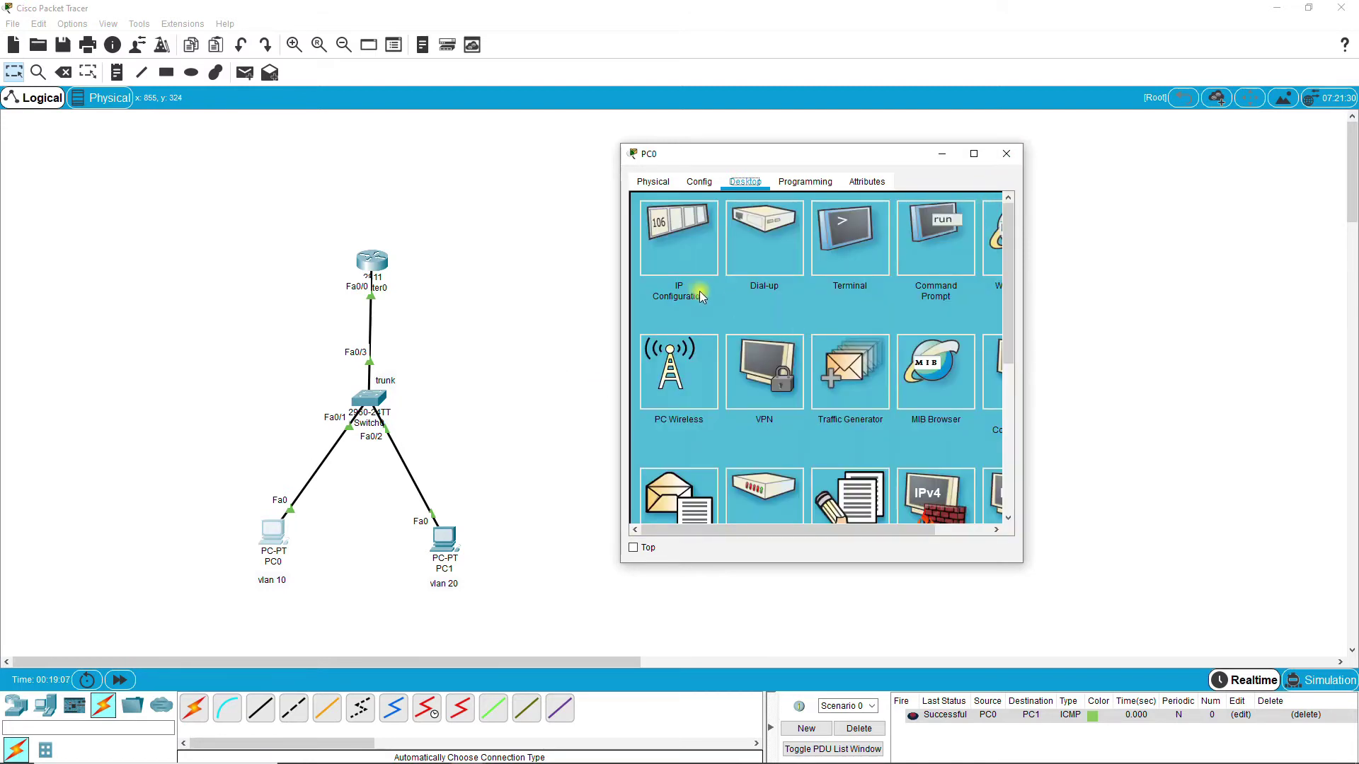
Re-enter PC0's static IPv4 settings, restoring gateway 192.168.10.1, and close its window
click(680, 239)
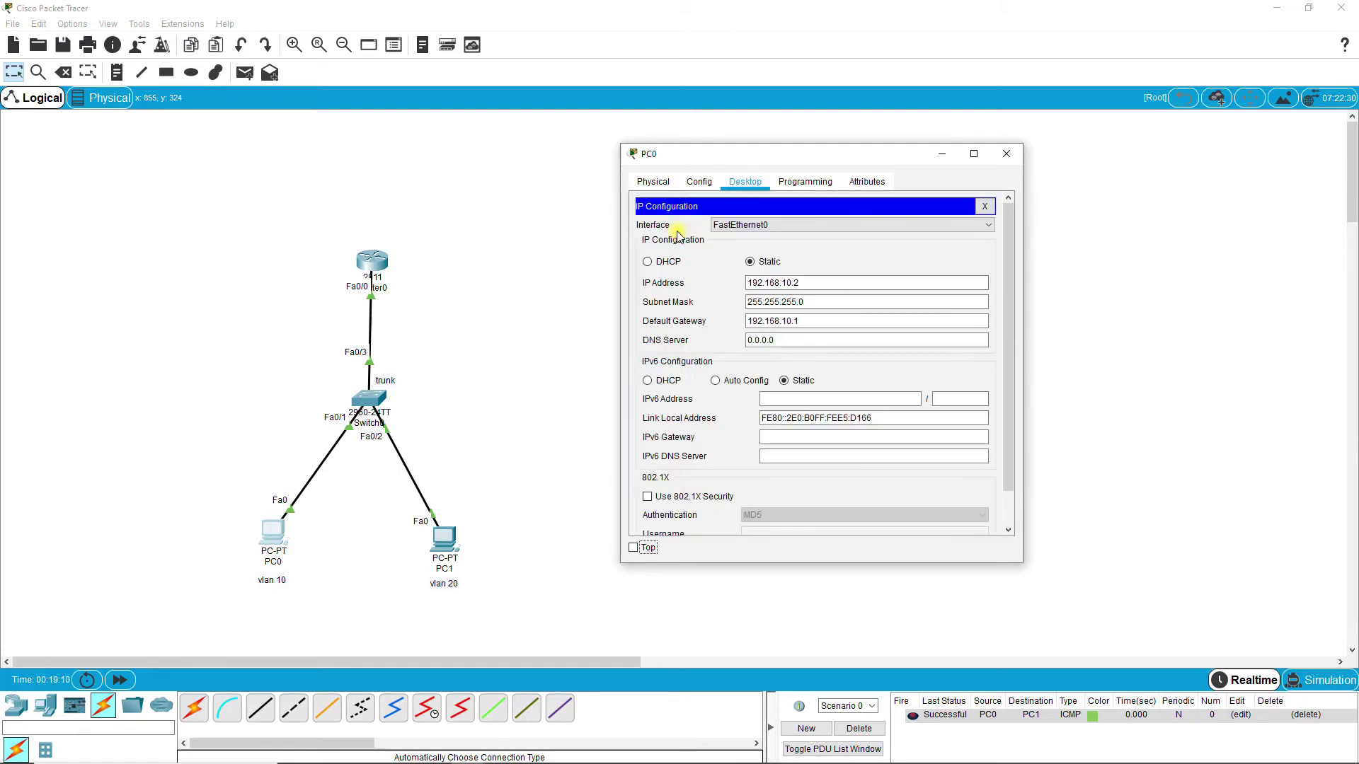
click(653, 262)
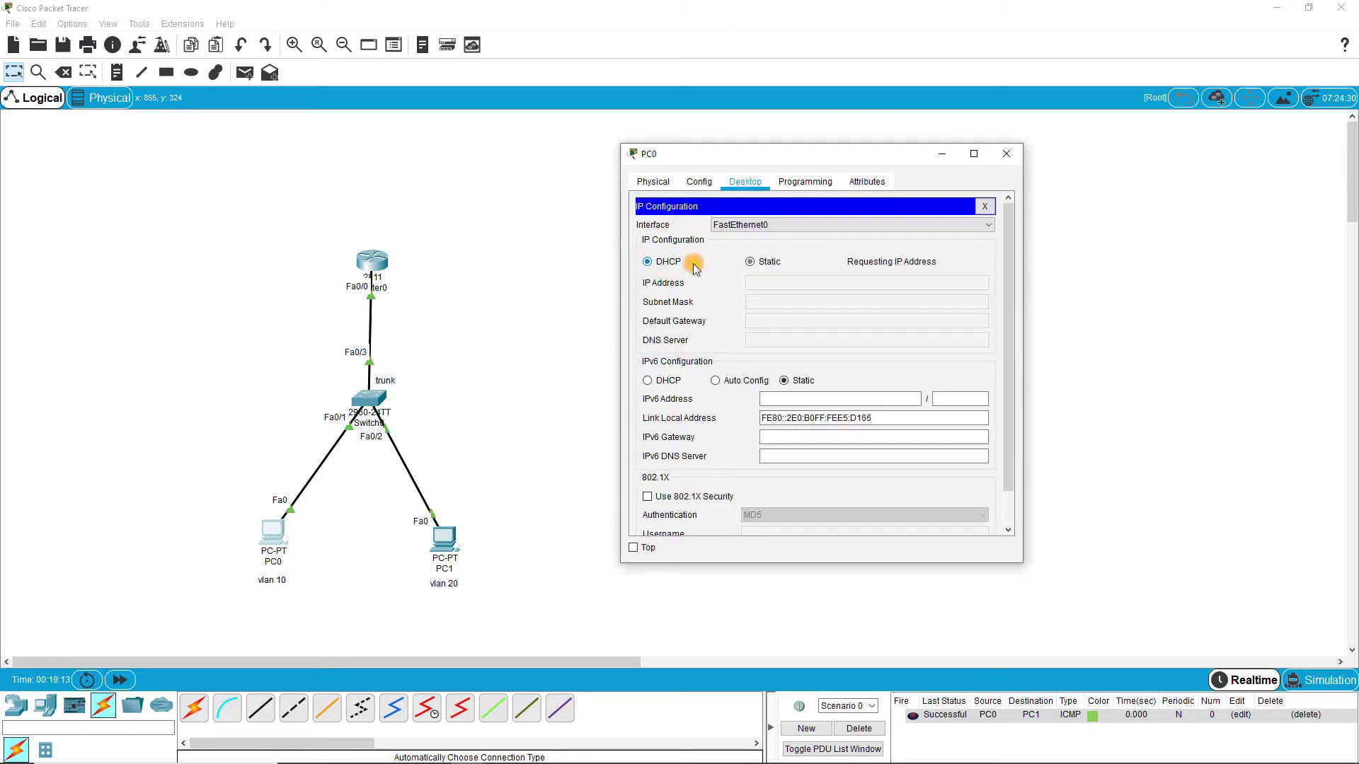
click(750, 262)
click(774, 284)
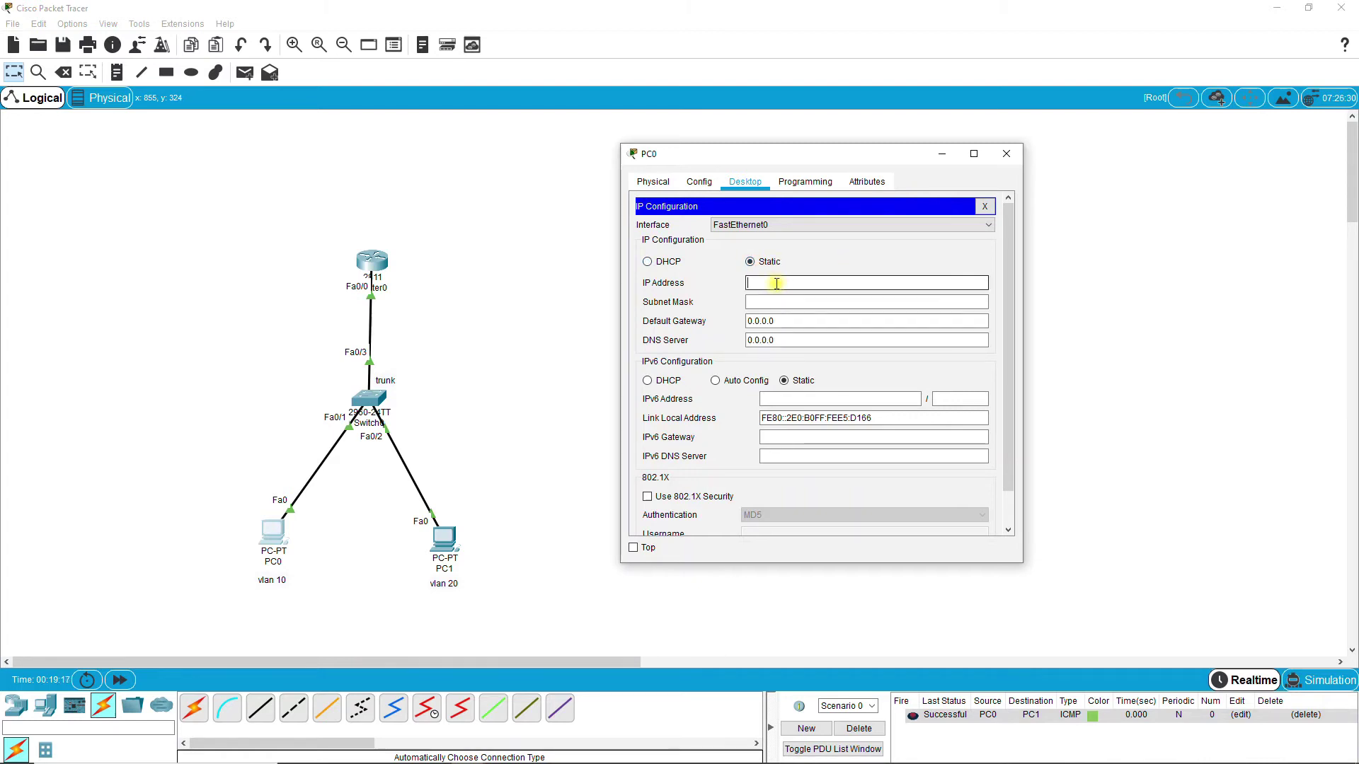
text(192.168.20.2)
key(Tab)
key(Tab)
text(192.16)
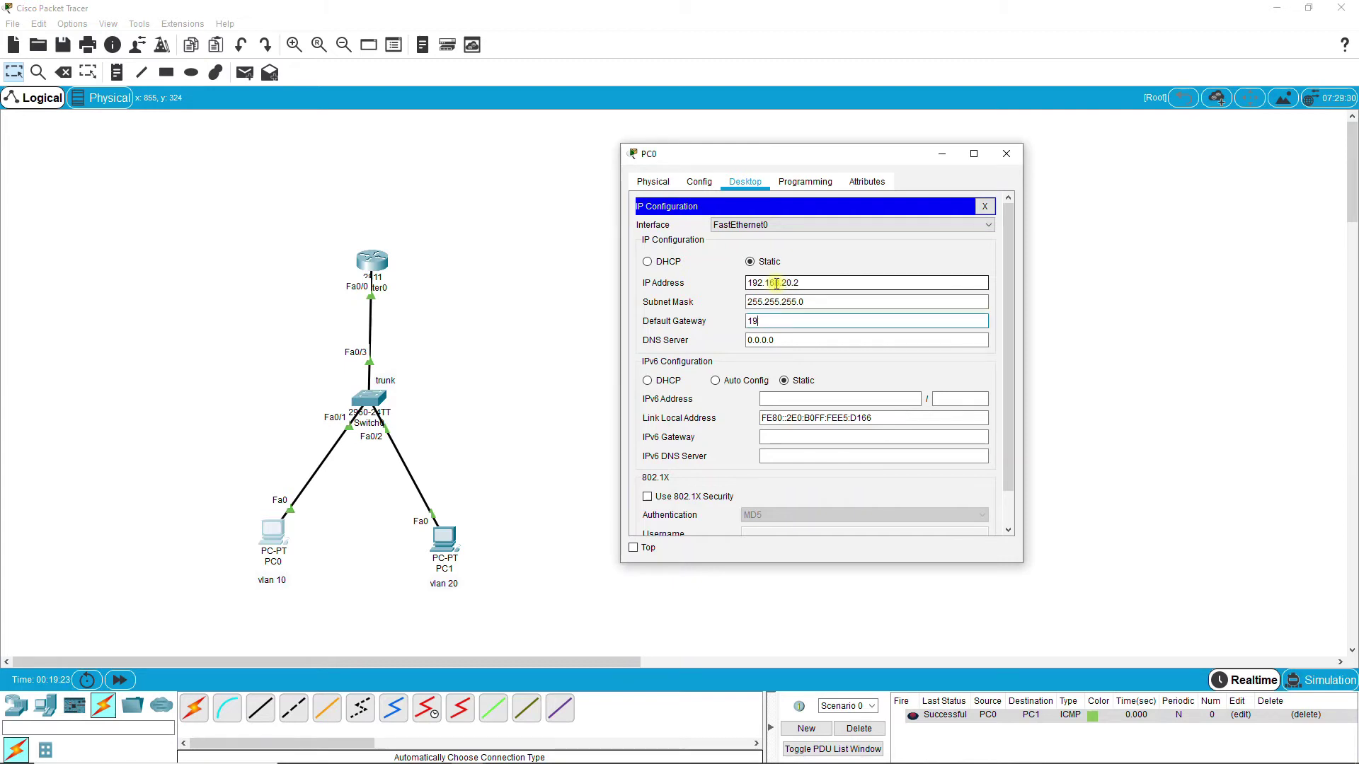
text(8.)
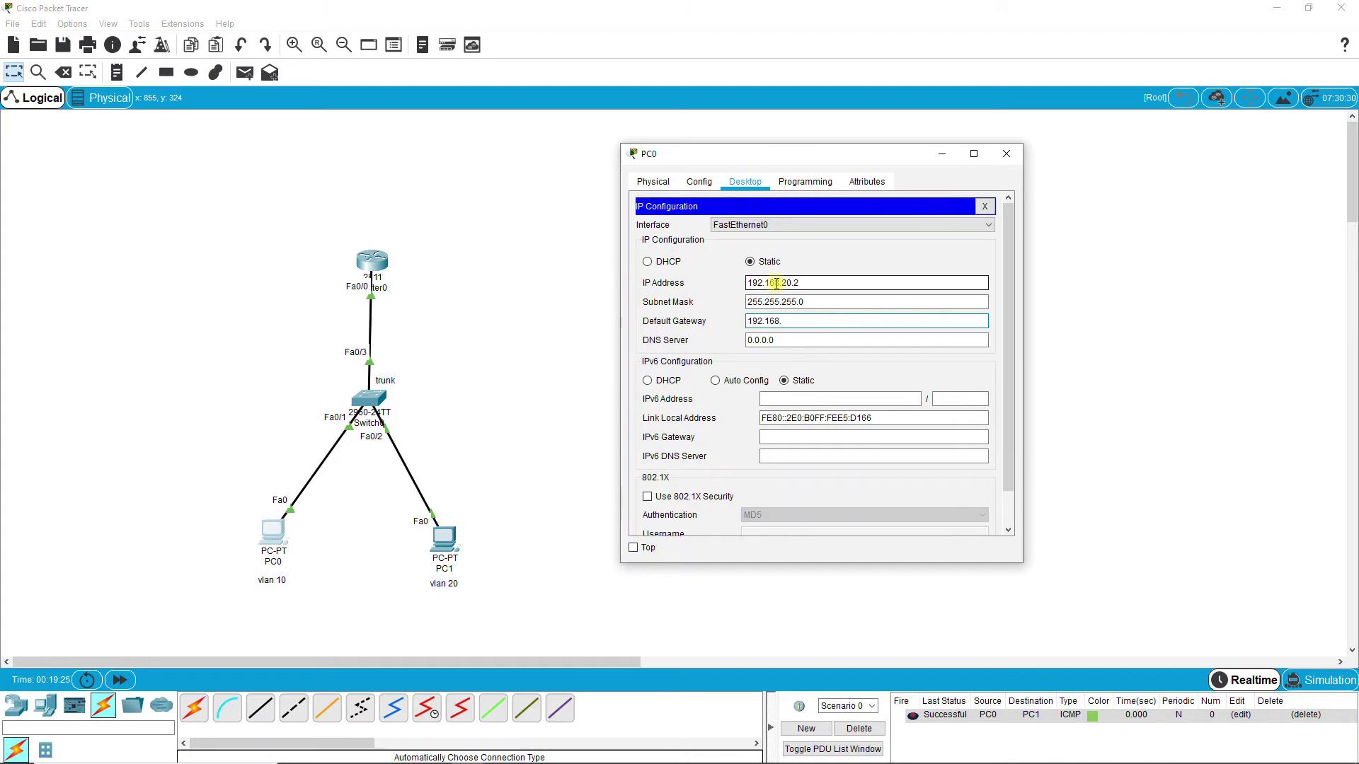
text(20.)
key(Left)
key(Left)
key(Left)
key(BackSpace)
click(783, 282)
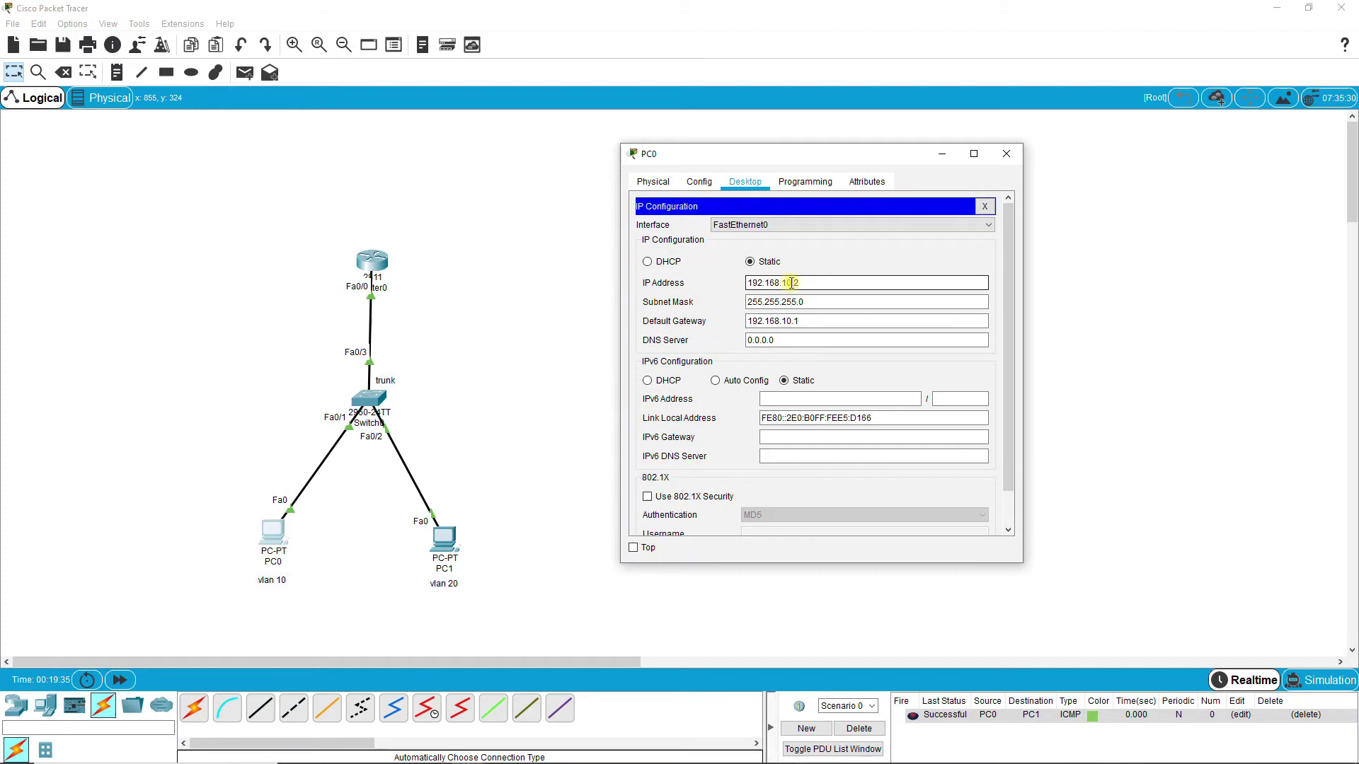
click(583, 319)
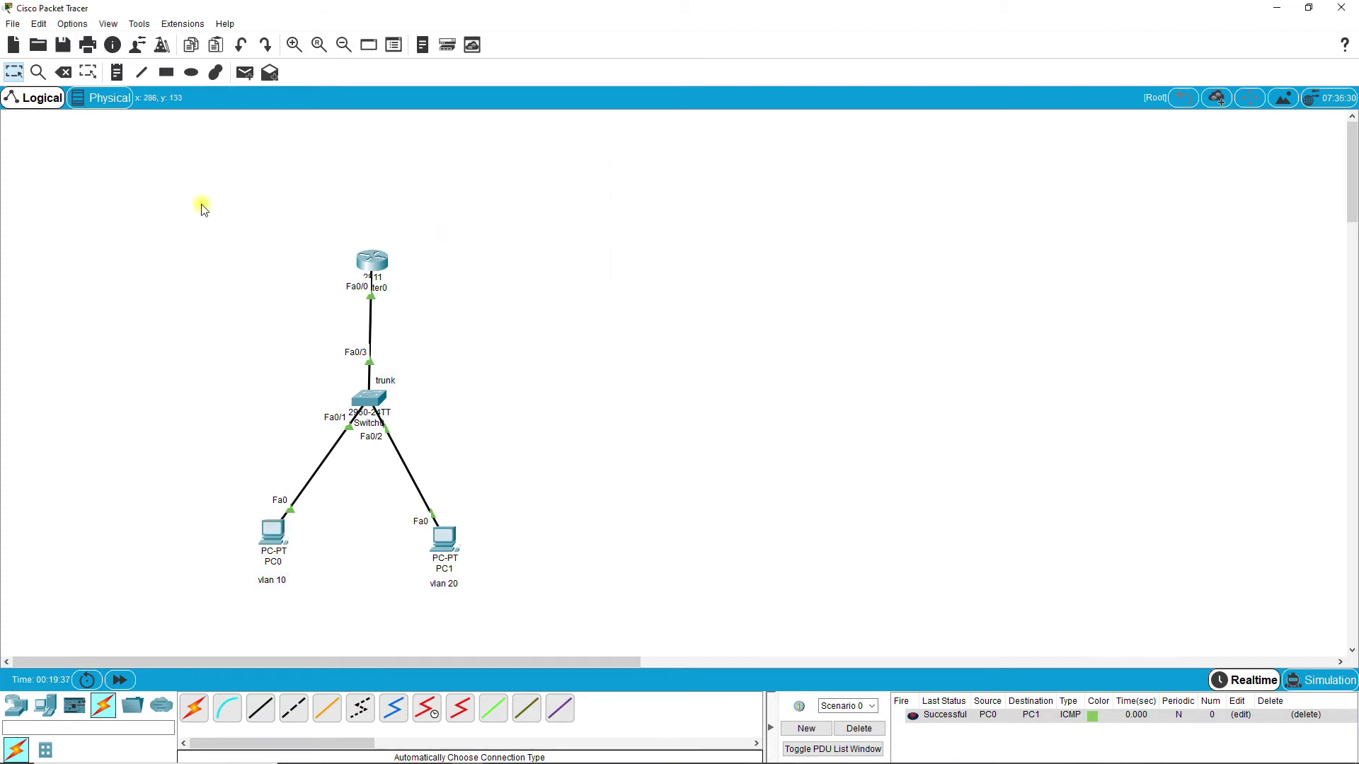
Duplicate the router, switch and both PCs and place the copy to the right
drag(192, 204, 546, 612)
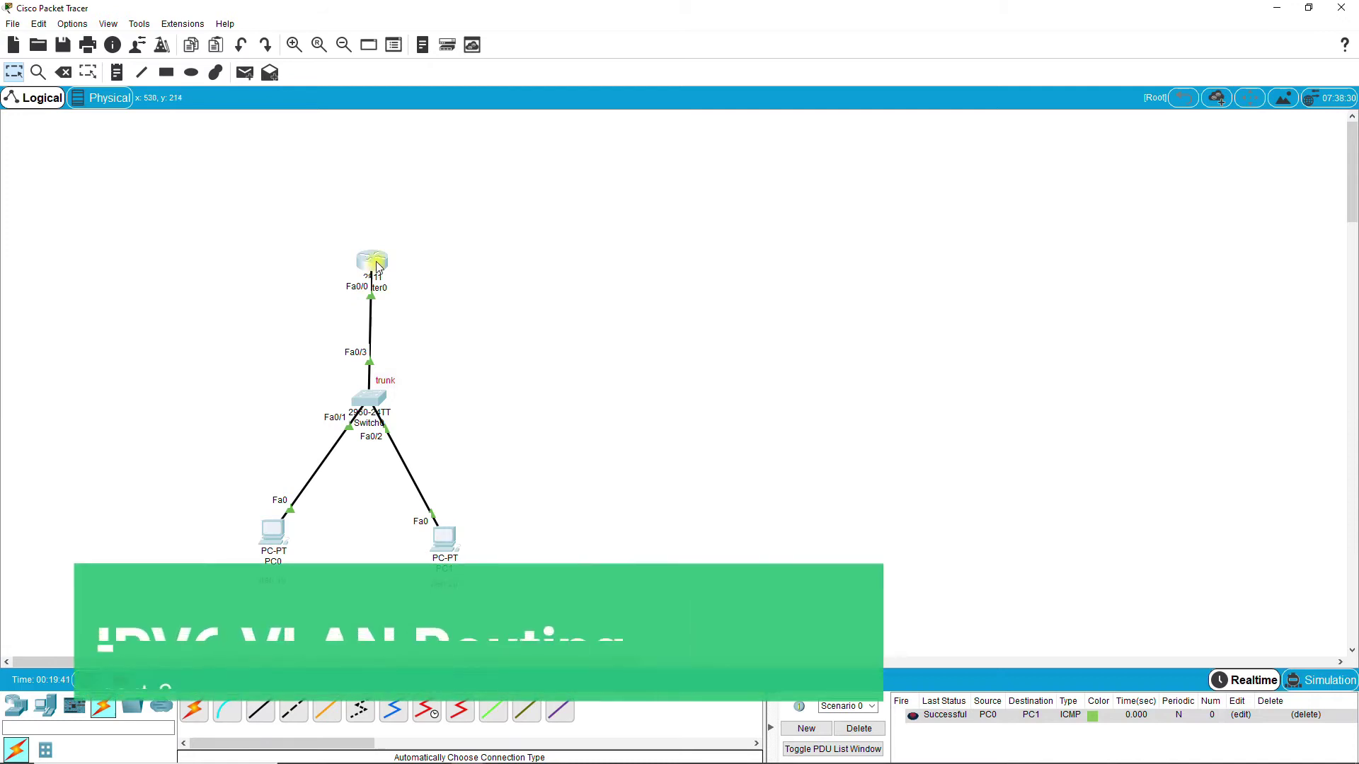
key(ctrl+v)
drag(372, 233, 812, 257)
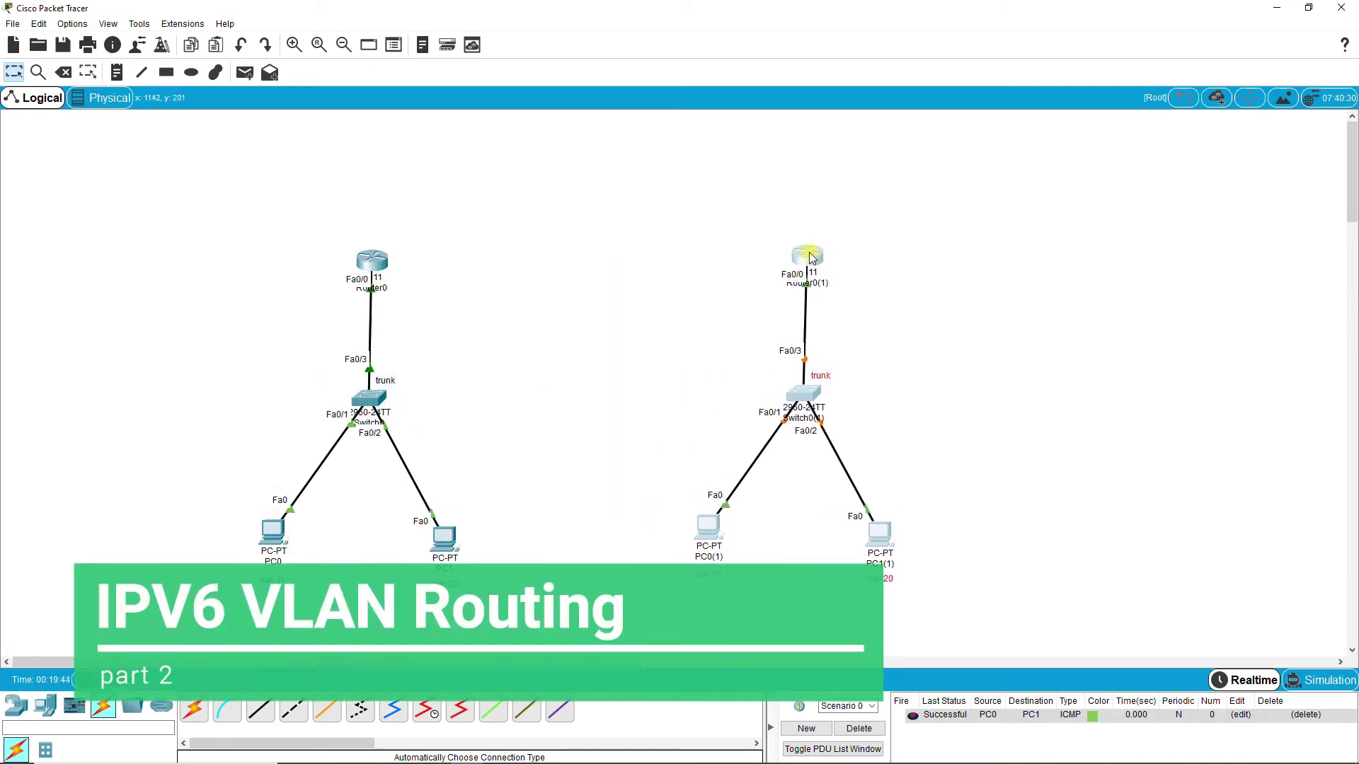
click(913, 295)
Add a note reading 'ipv4 configuration' above the original router
click(117, 72)
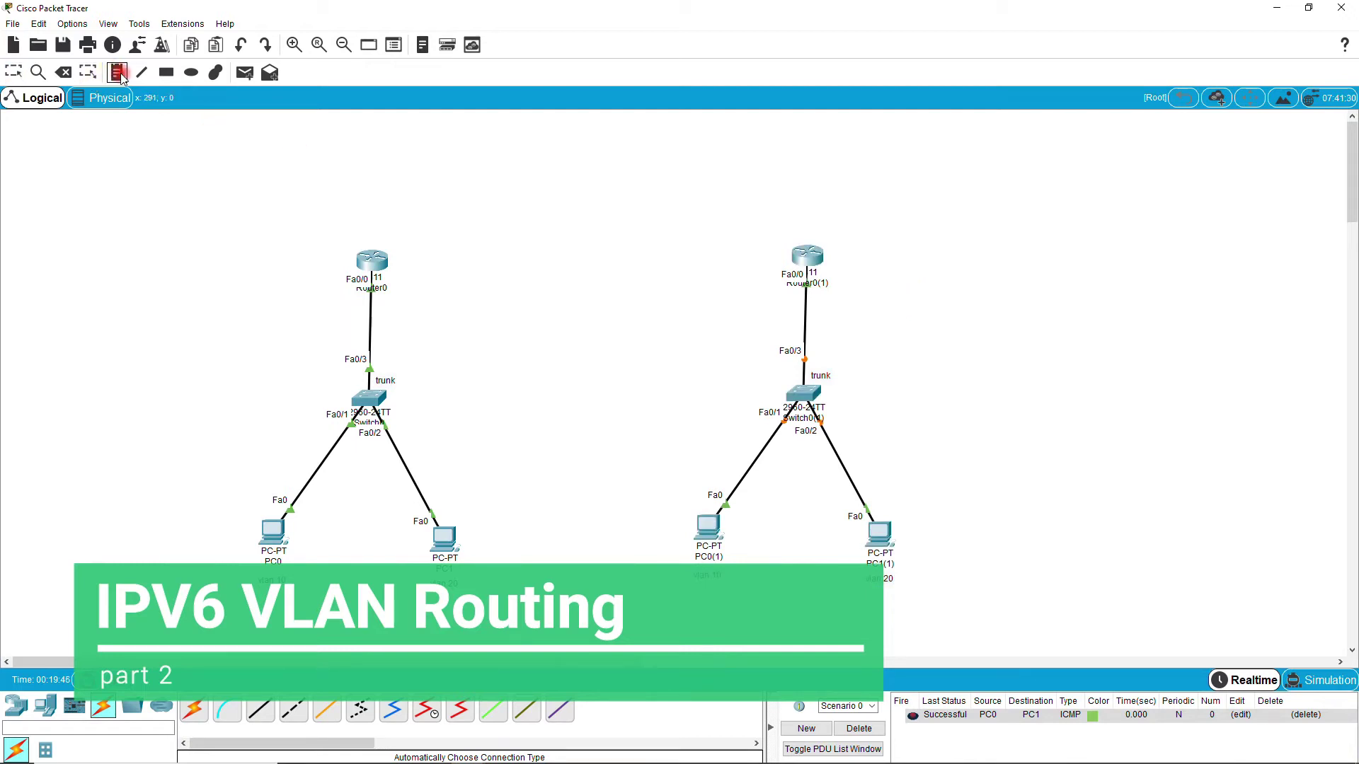
click(308, 183)
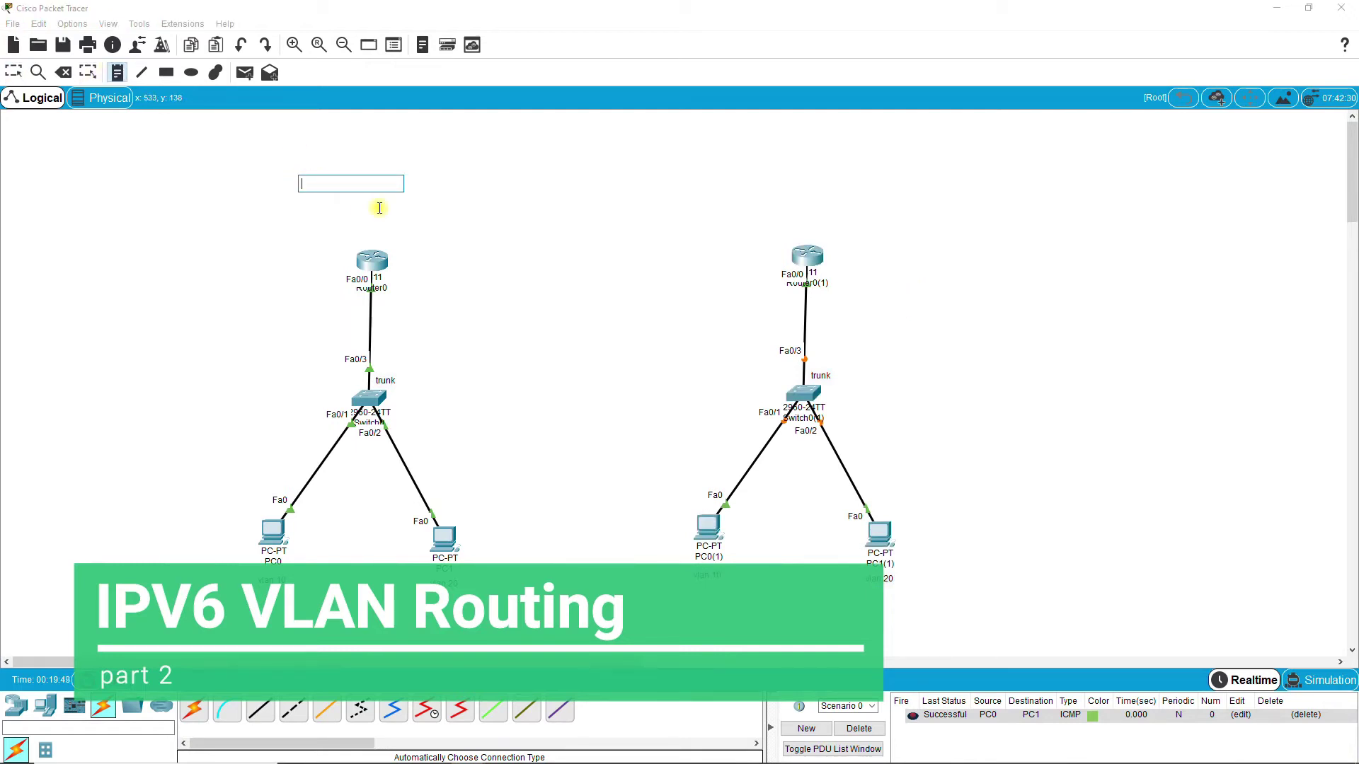
text(ipv4)
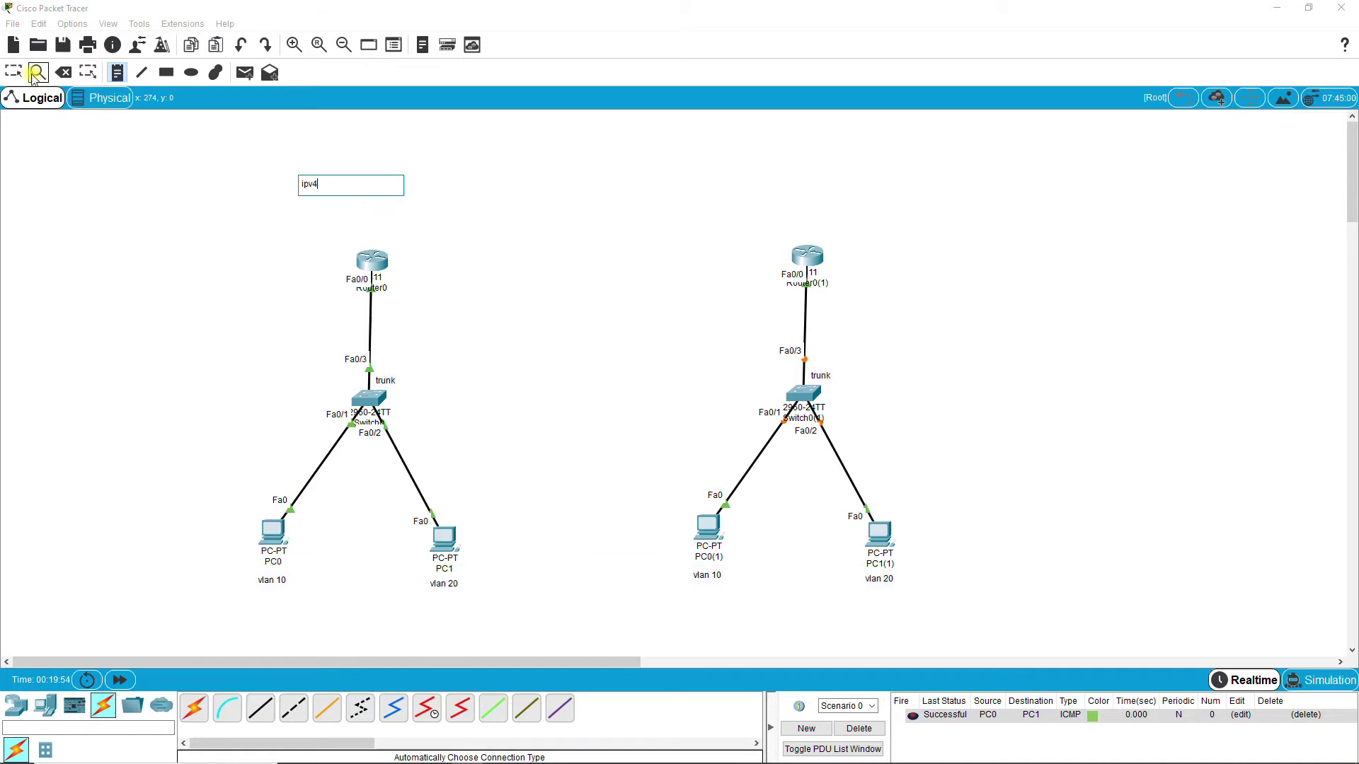
click(13, 72)
double_click(304, 182)
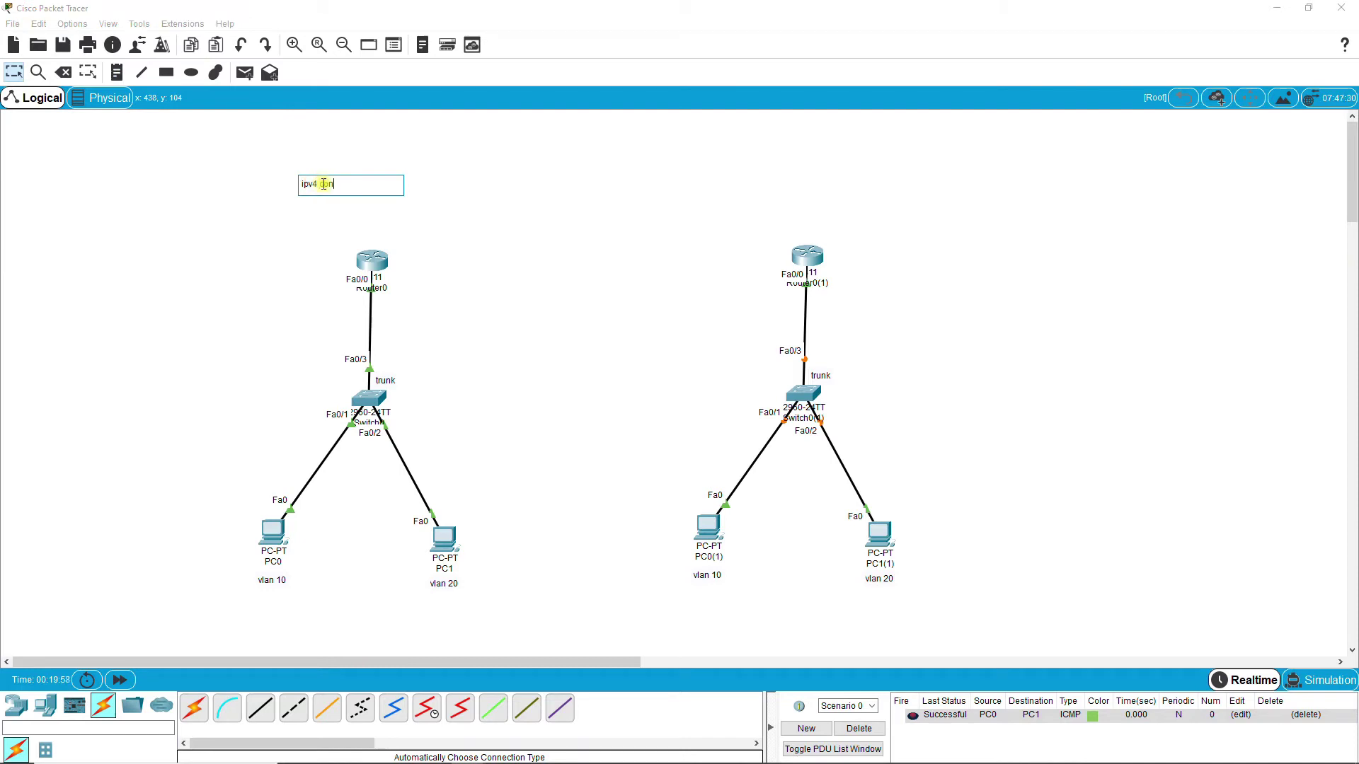
text(configu)
text(ration)
click(344, 185)
click(274, 198)
Reposition the 'ipv4 configuration' note above the router and select its text
drag(305, 174, 361, 189)
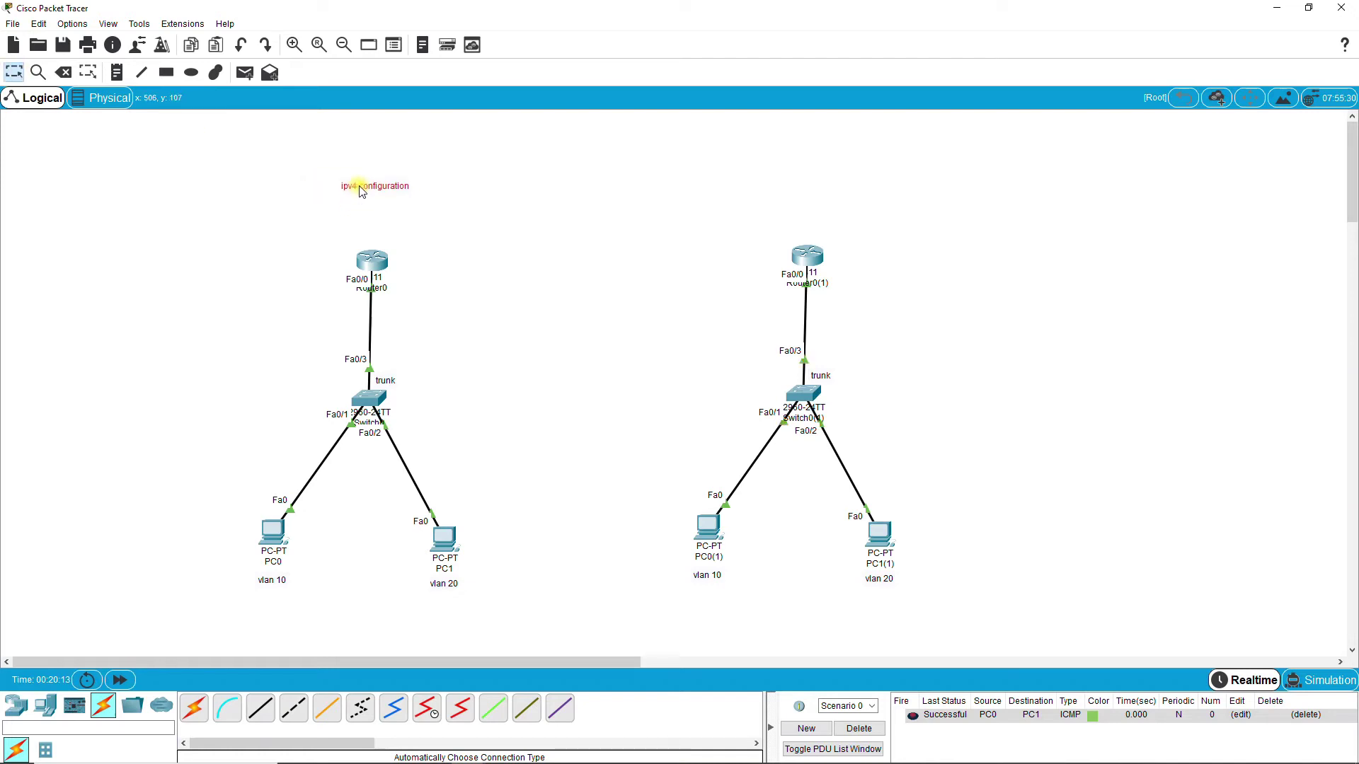
click(800, 259)
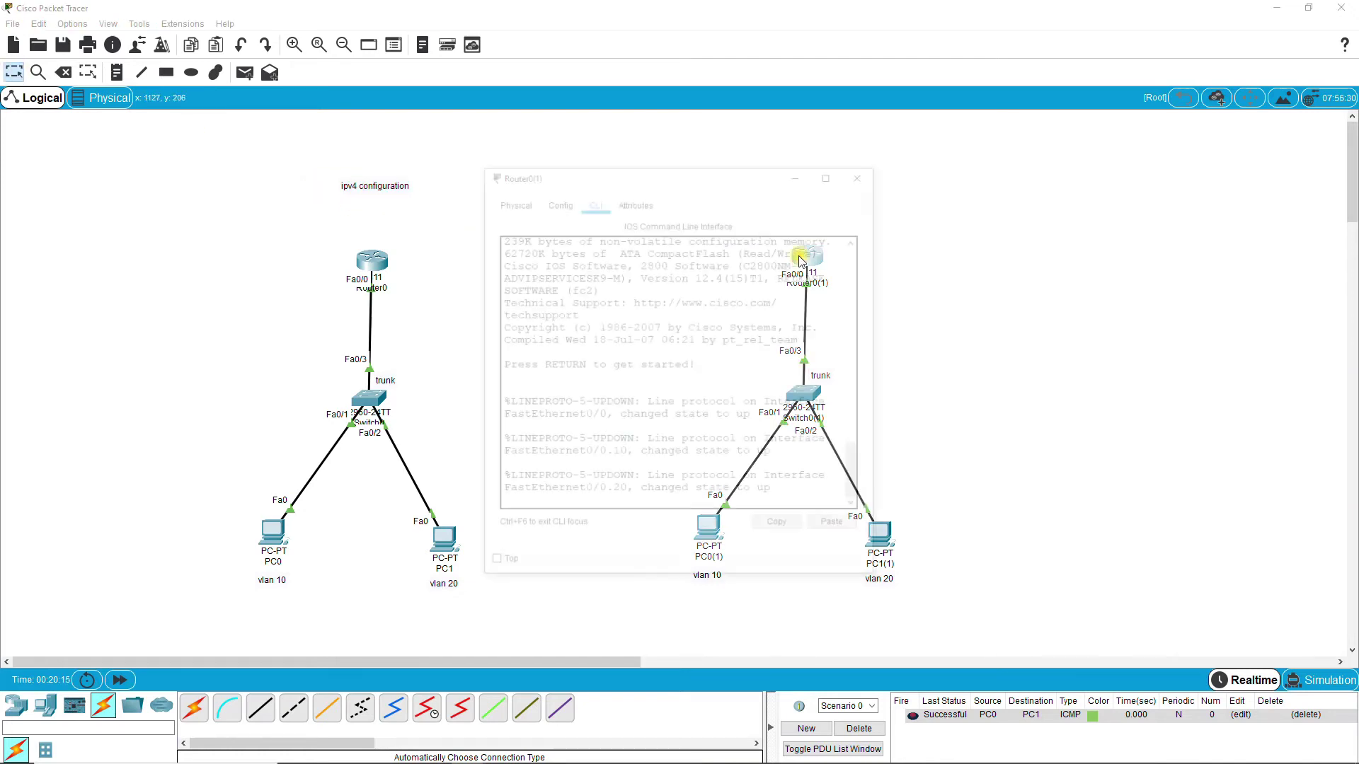
click(876, 168)
click(411, 186)
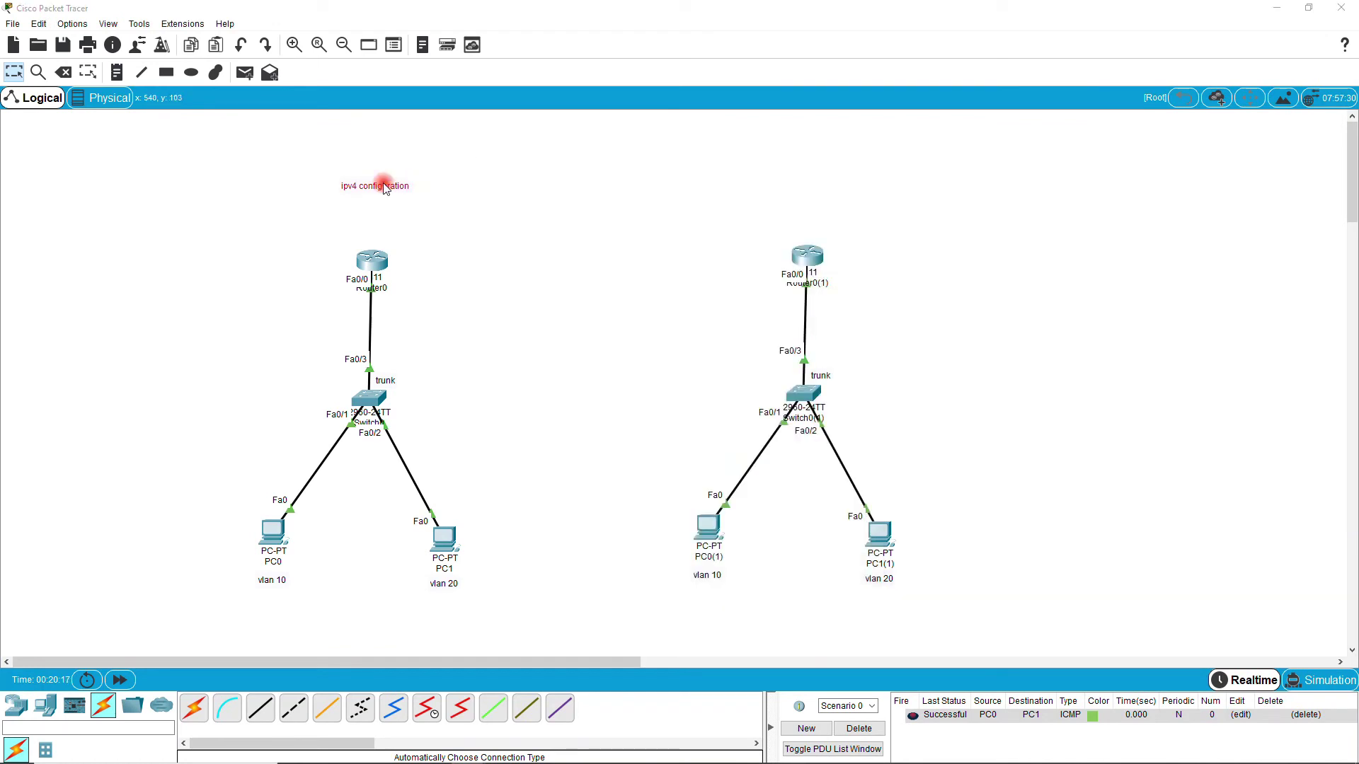
click(388, 182)
click(347, 187)
triple_click(347, 187)
key(ctrl+c)
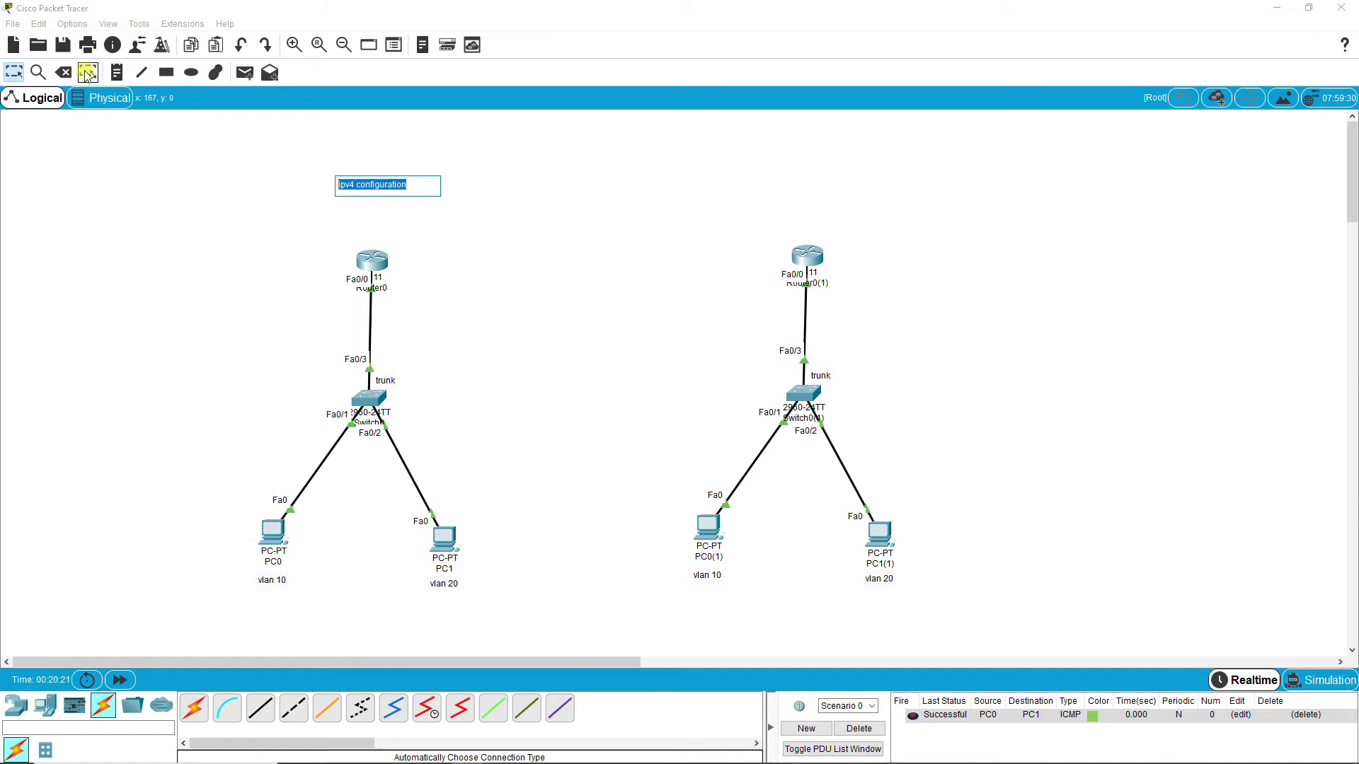
Add an 'ipv6 configuration' note above the duplicate router
click(117, 72)
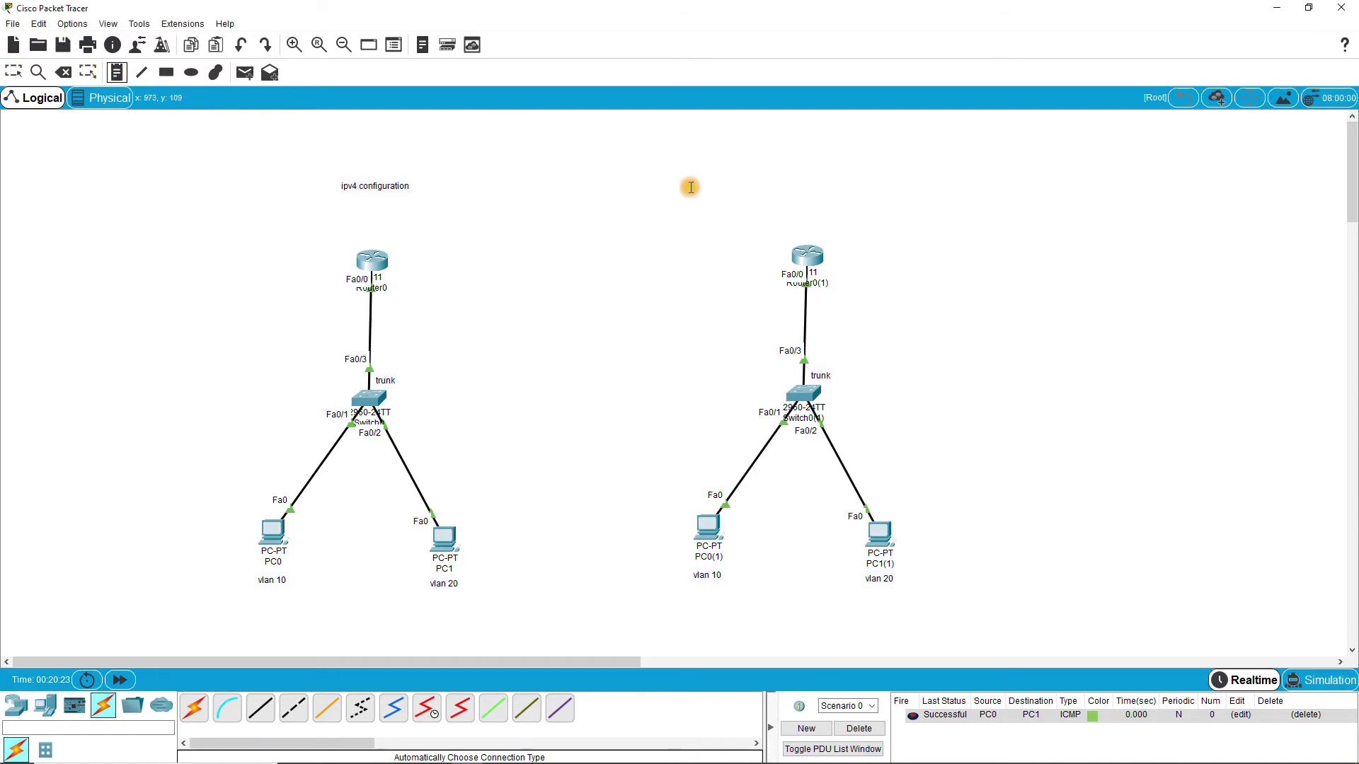
click(770, 196)
key(ctrl+v)
click(784, 203)
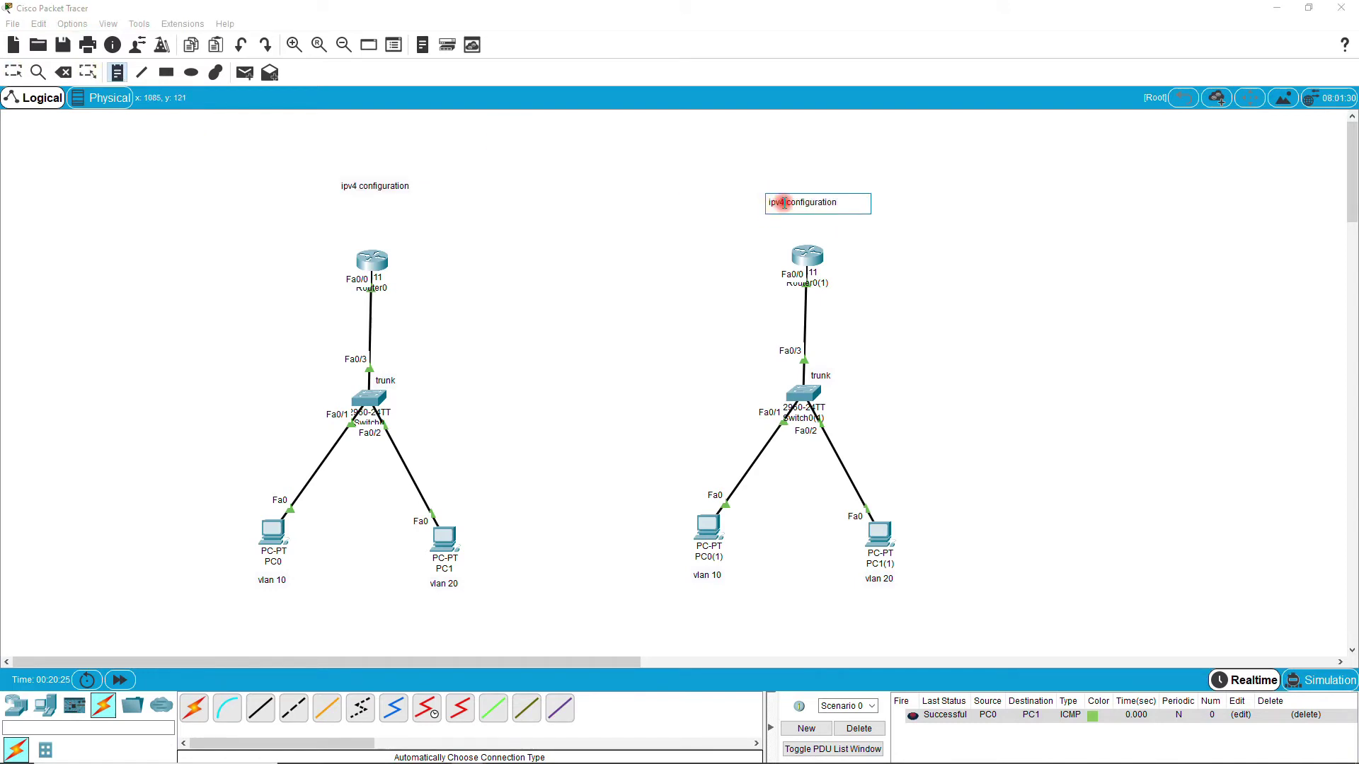
key(BackSpace)
text(6)
click(50, 98)
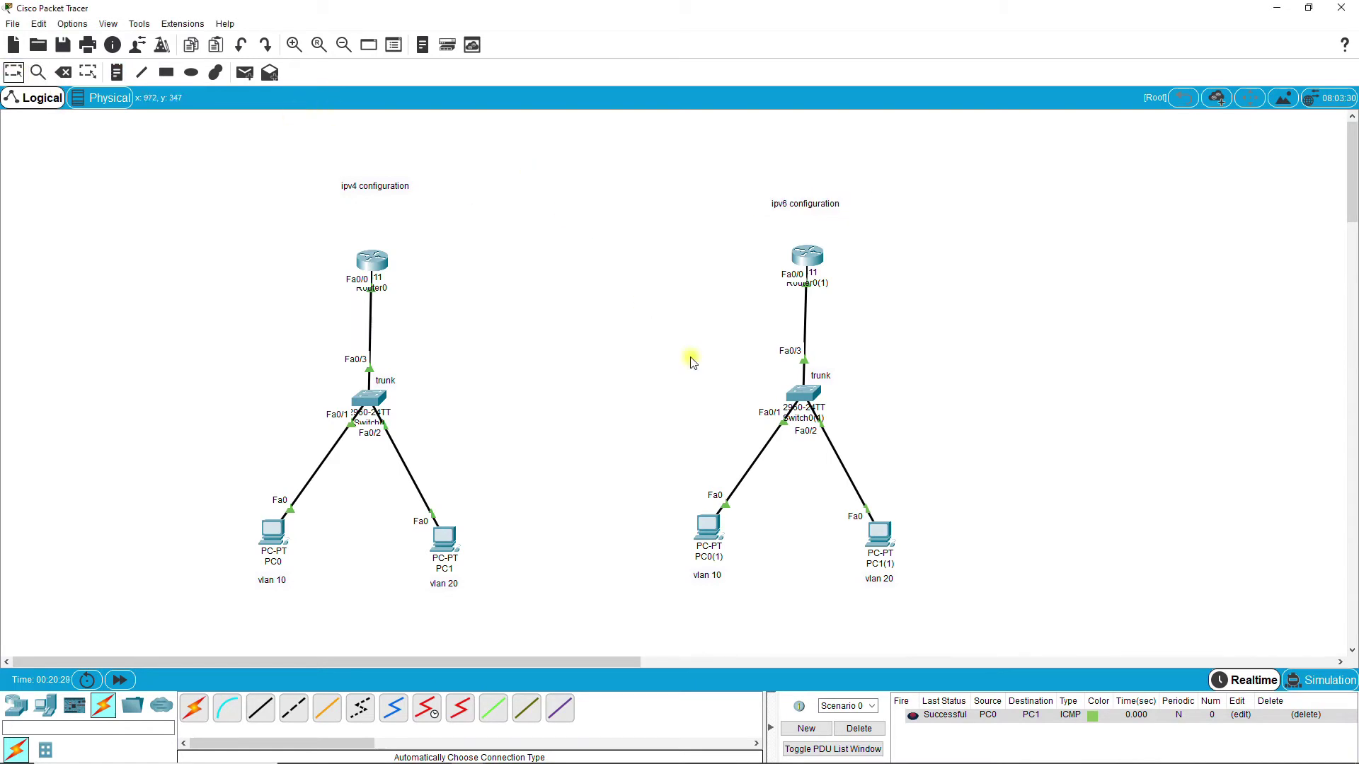
Clear PC0(1)'s IPv4 settings, leaving it on static addressing
click(708, 532)
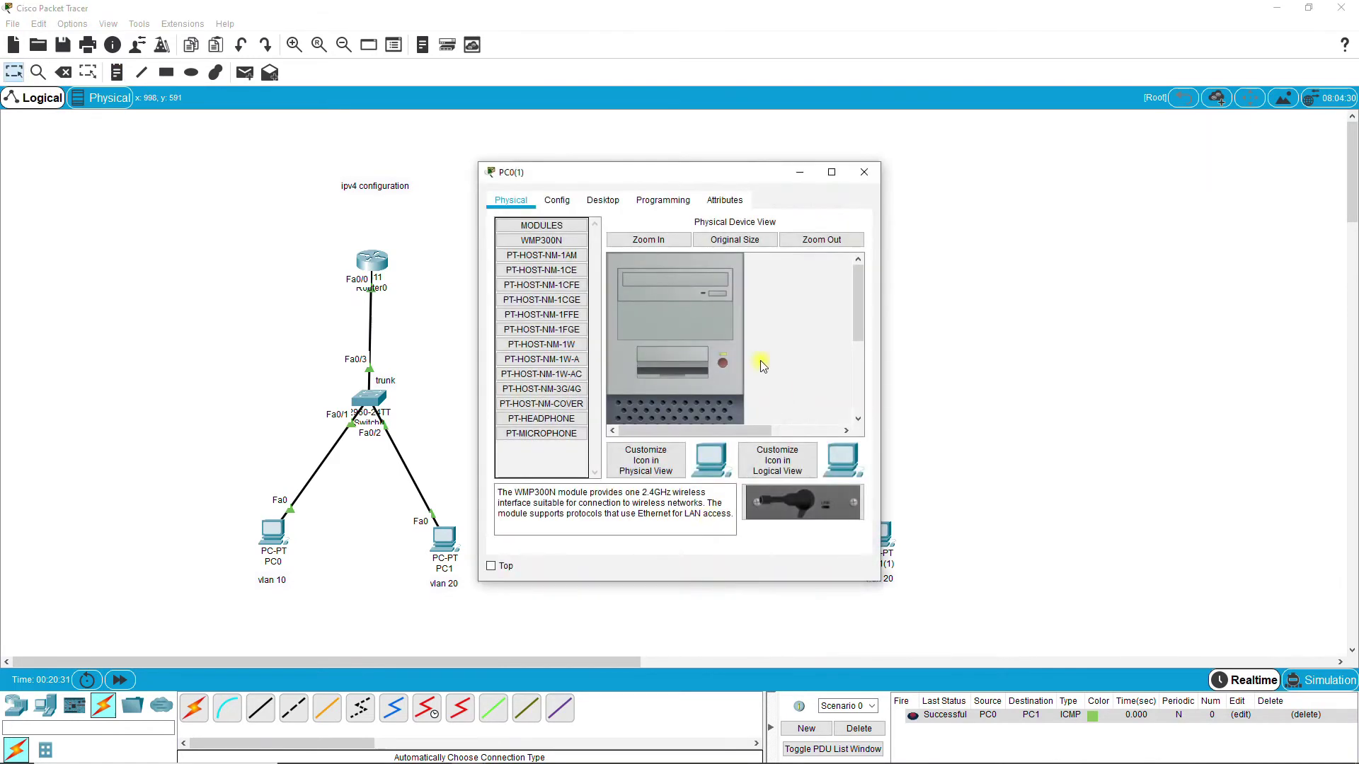
click(600, 201)
click(562, 244)
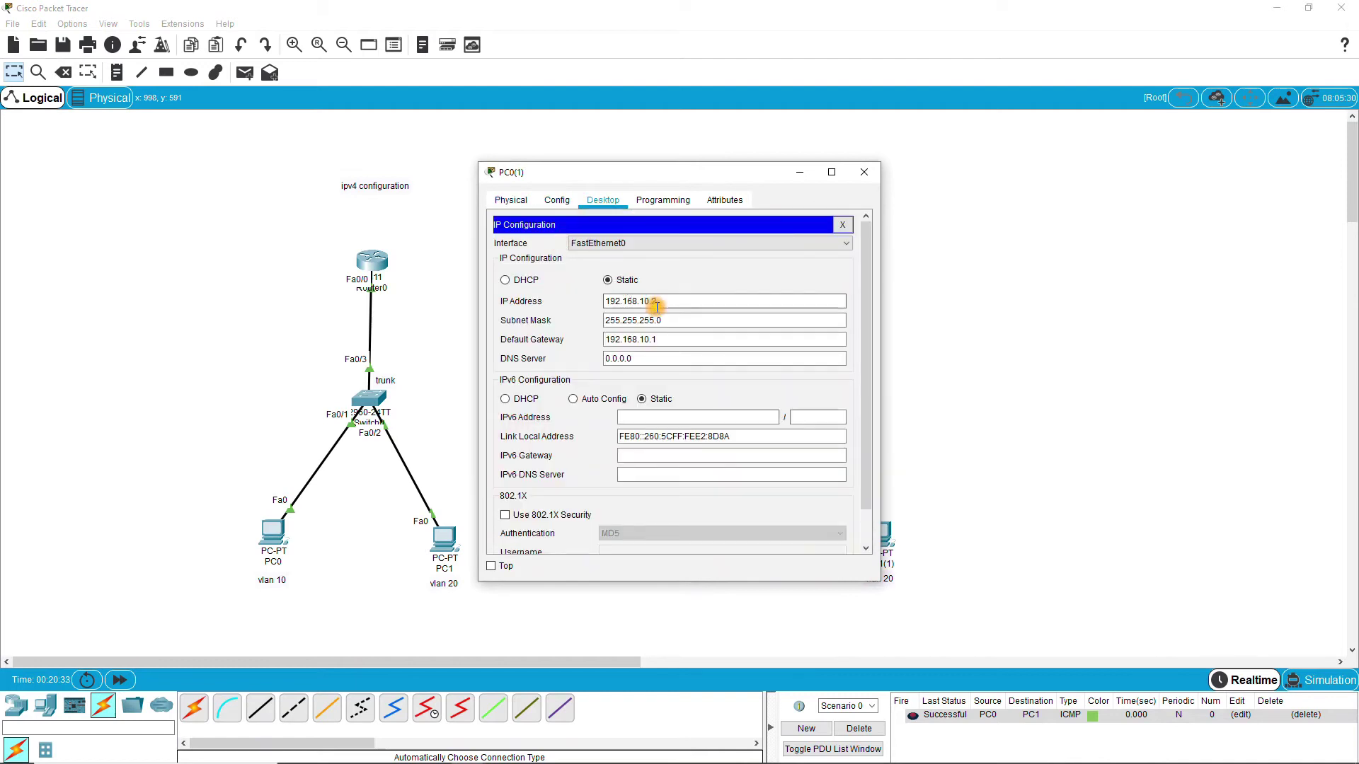
click(537, 281)
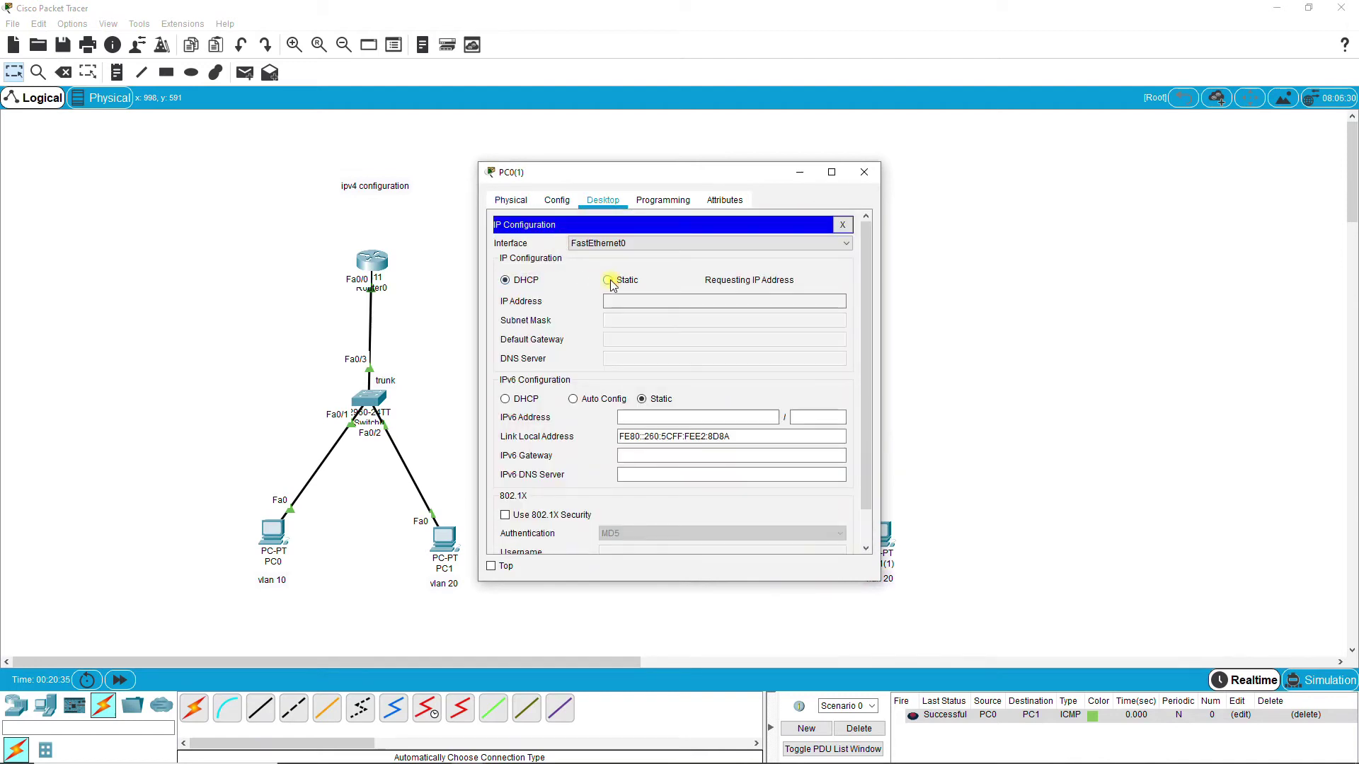
click(608, 280)
Give PC0(1) IPv6 address 2001:db8:1:1::2/64, copy it into the gateway, and close
click(643, 417)
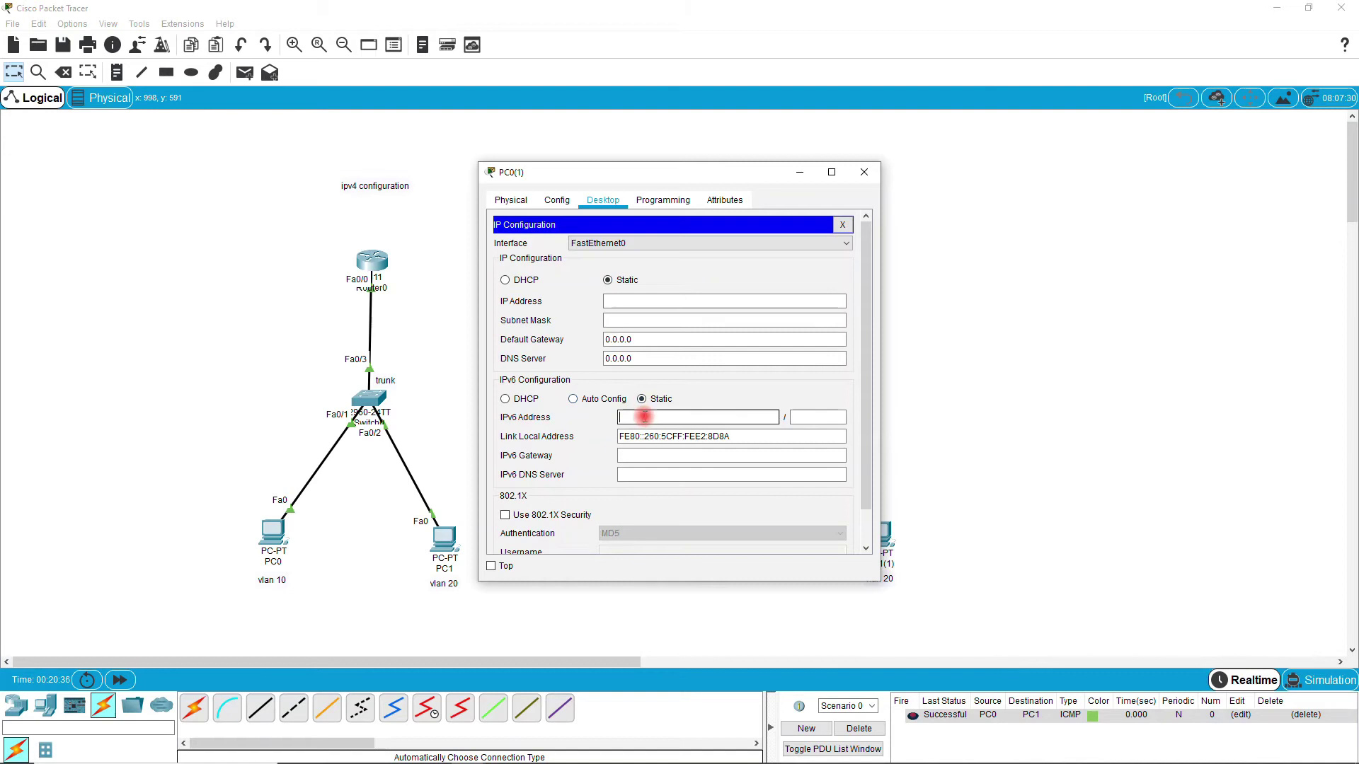
text(2001:db8:)
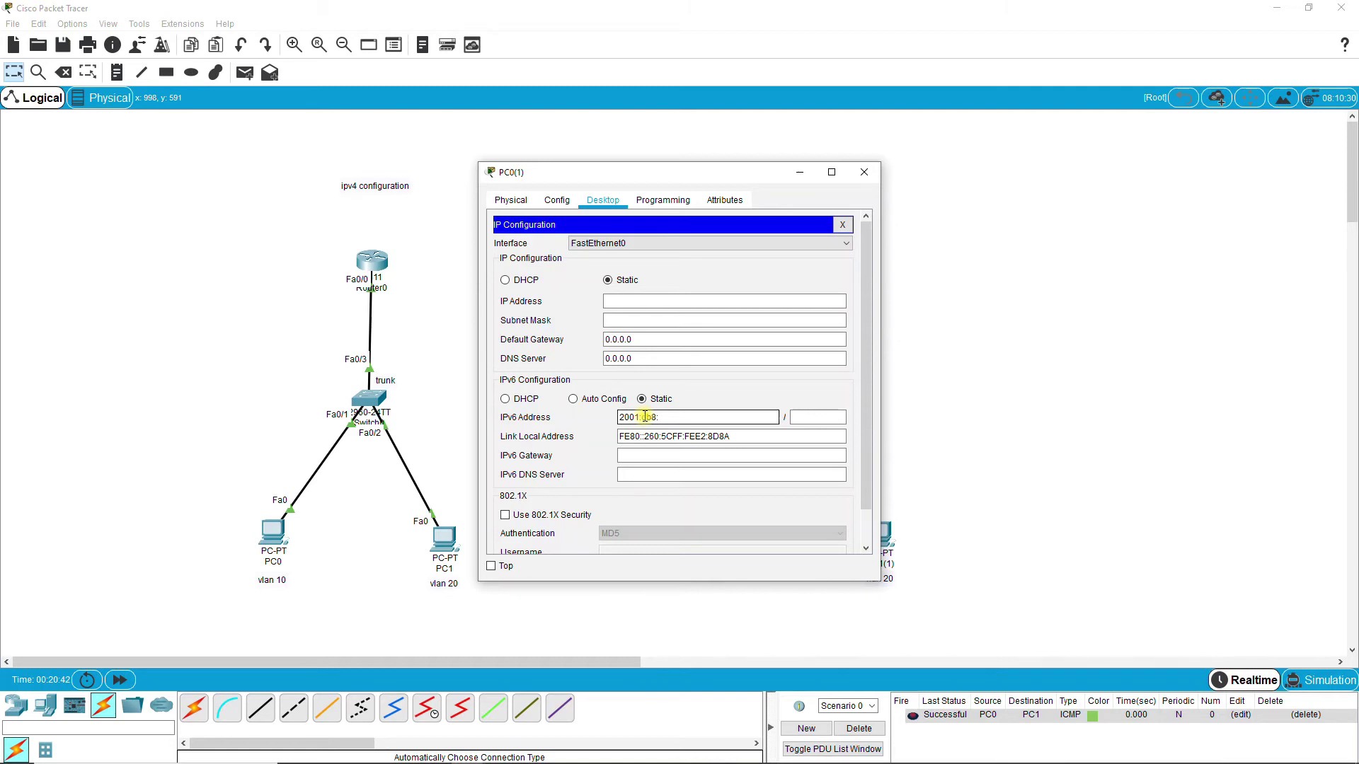
text(1:1)
key(Tab)
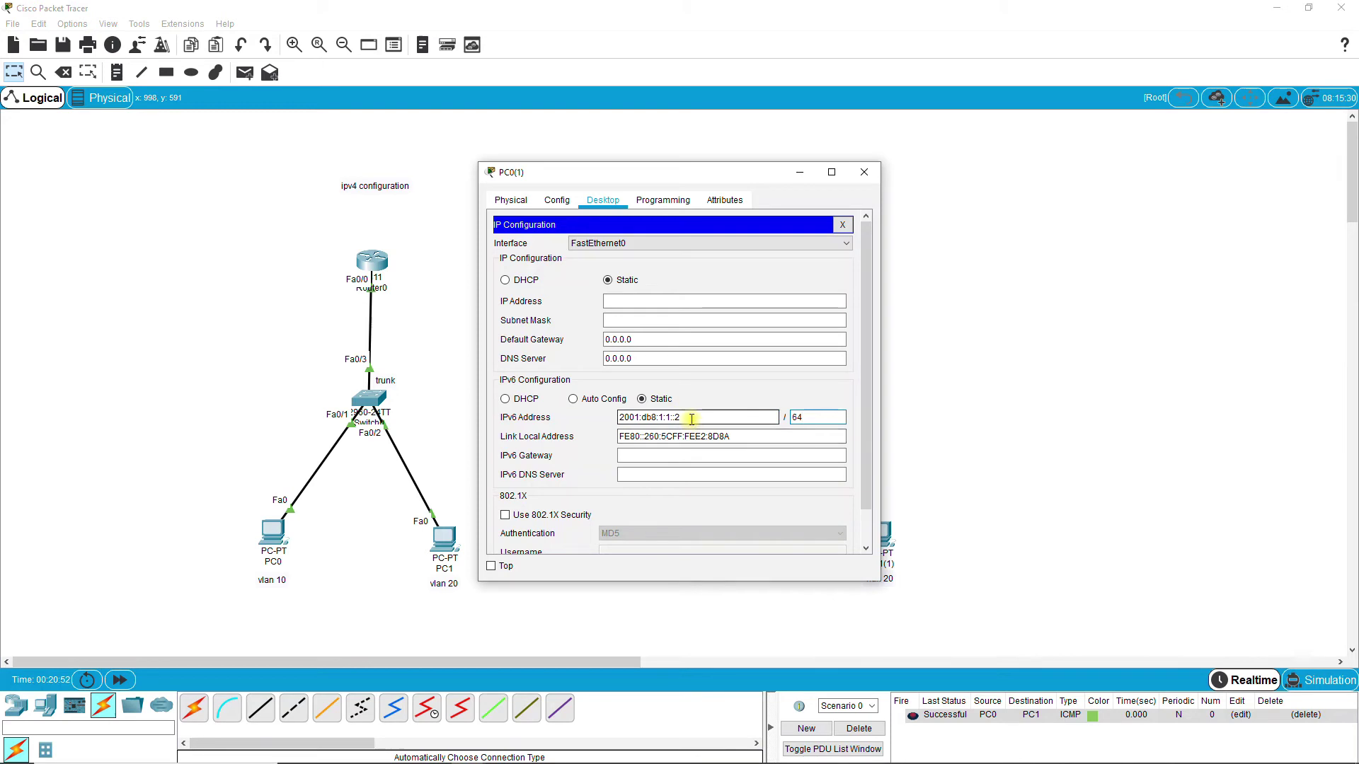
drag(692, 419, 615, 419)
key(ctrl+c)
click(648, 453)
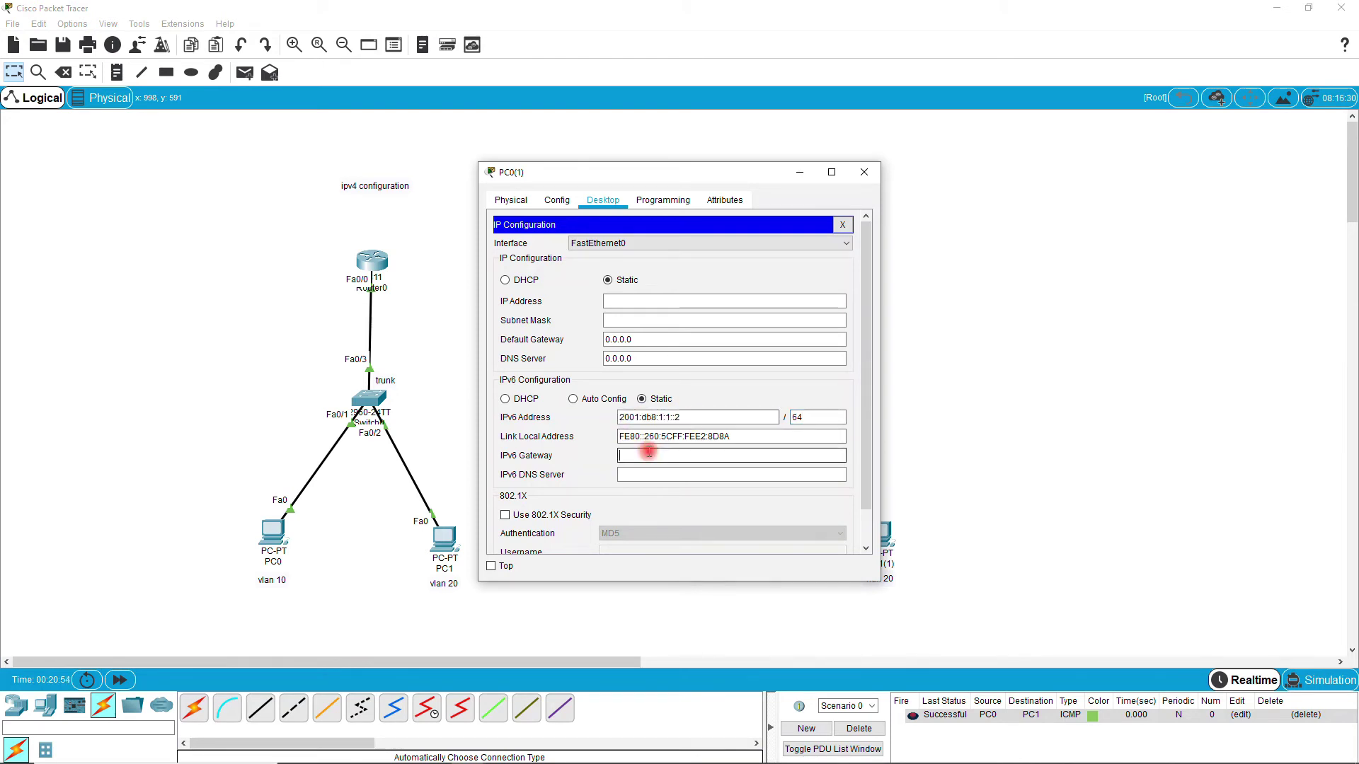
key(ctrl+v)
click(737, 377)
Set PC1(1)'s static IPv6 address to 2001:db8:1:2::2/64
click(414, 344)
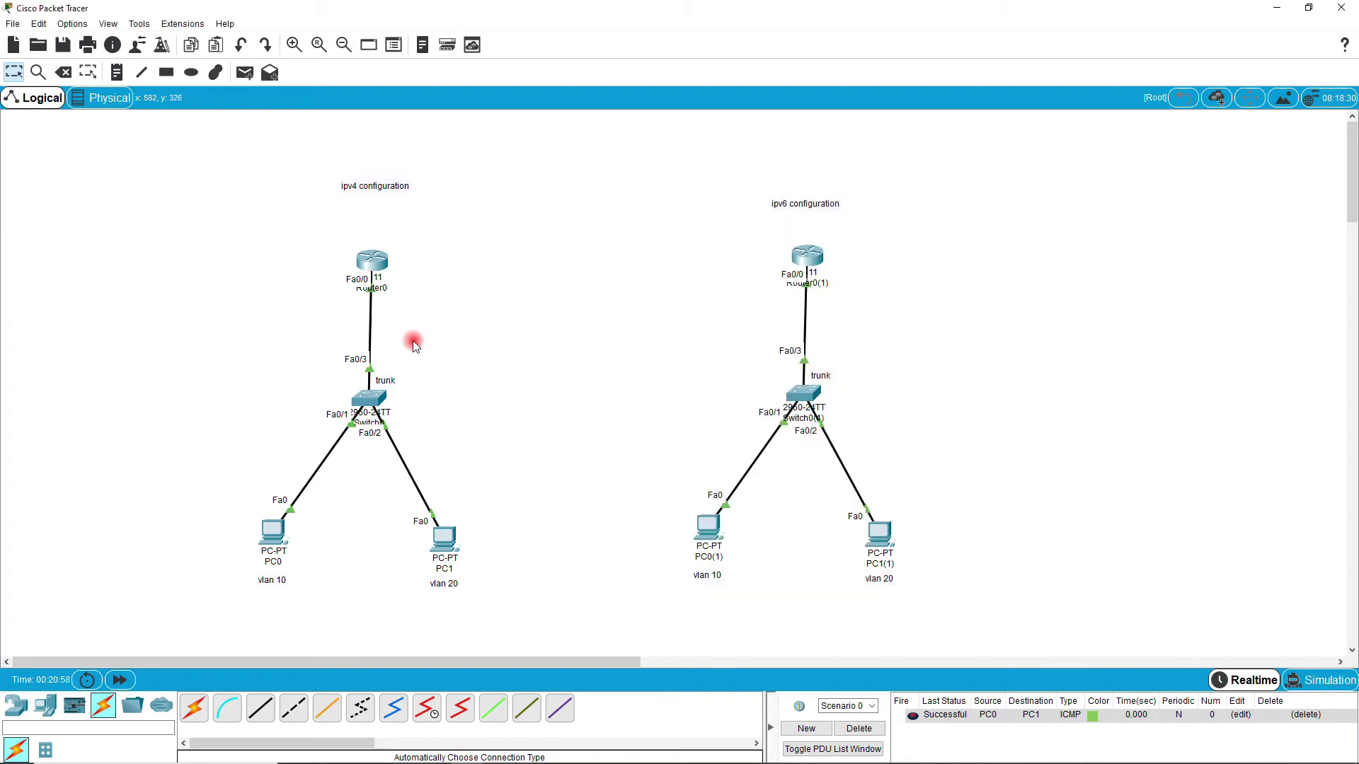
click(878, 529)
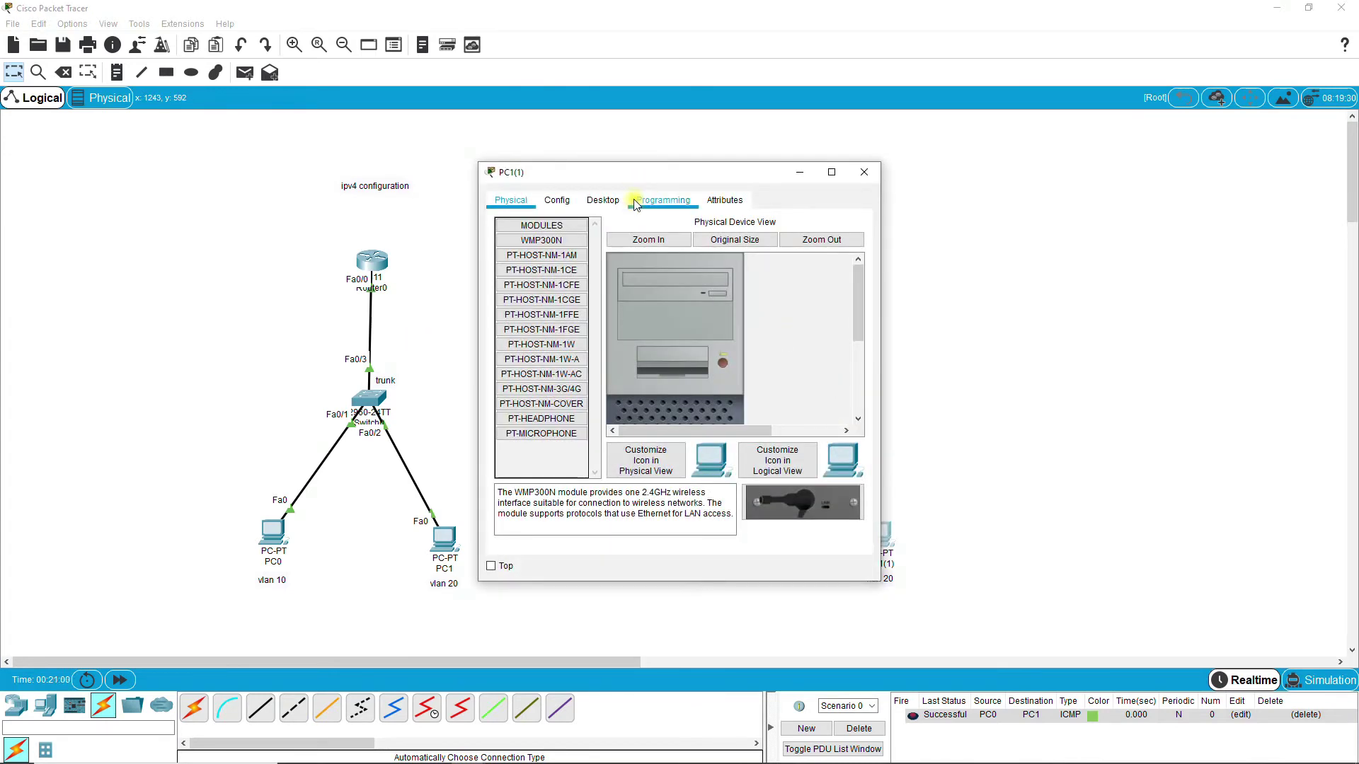
click(602, 200)
click(538, 248)
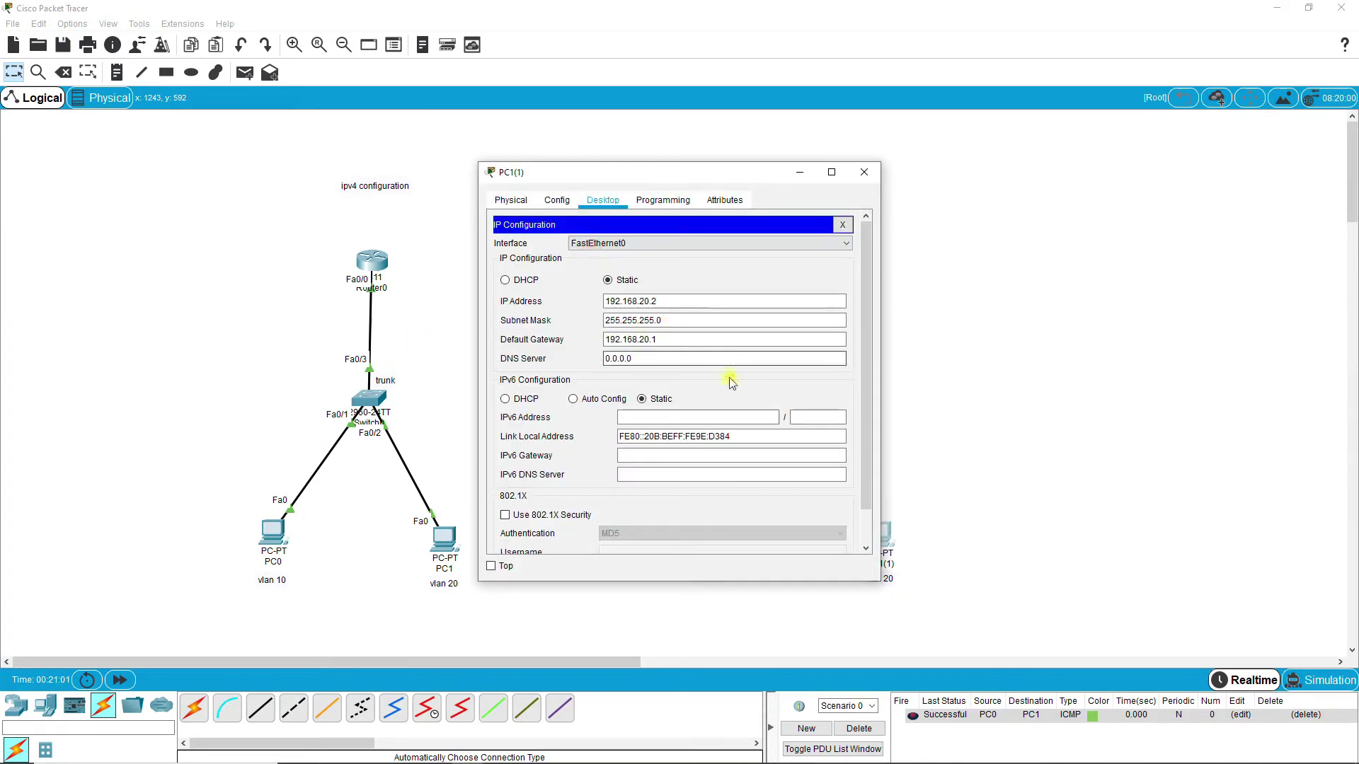
click(724, 414)
key(ctrl+v)
click(670, 417)
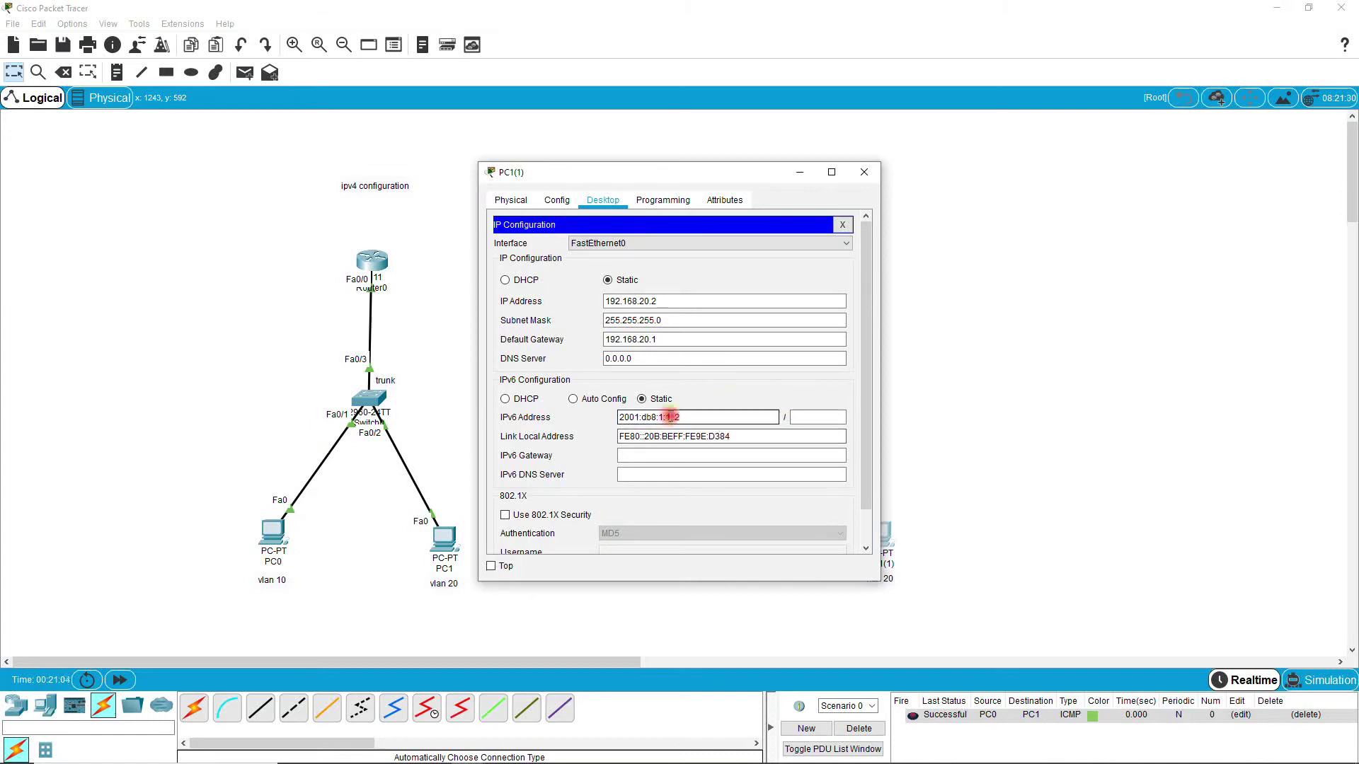
key(BackSpace)
text(2:)
click(803, 418)
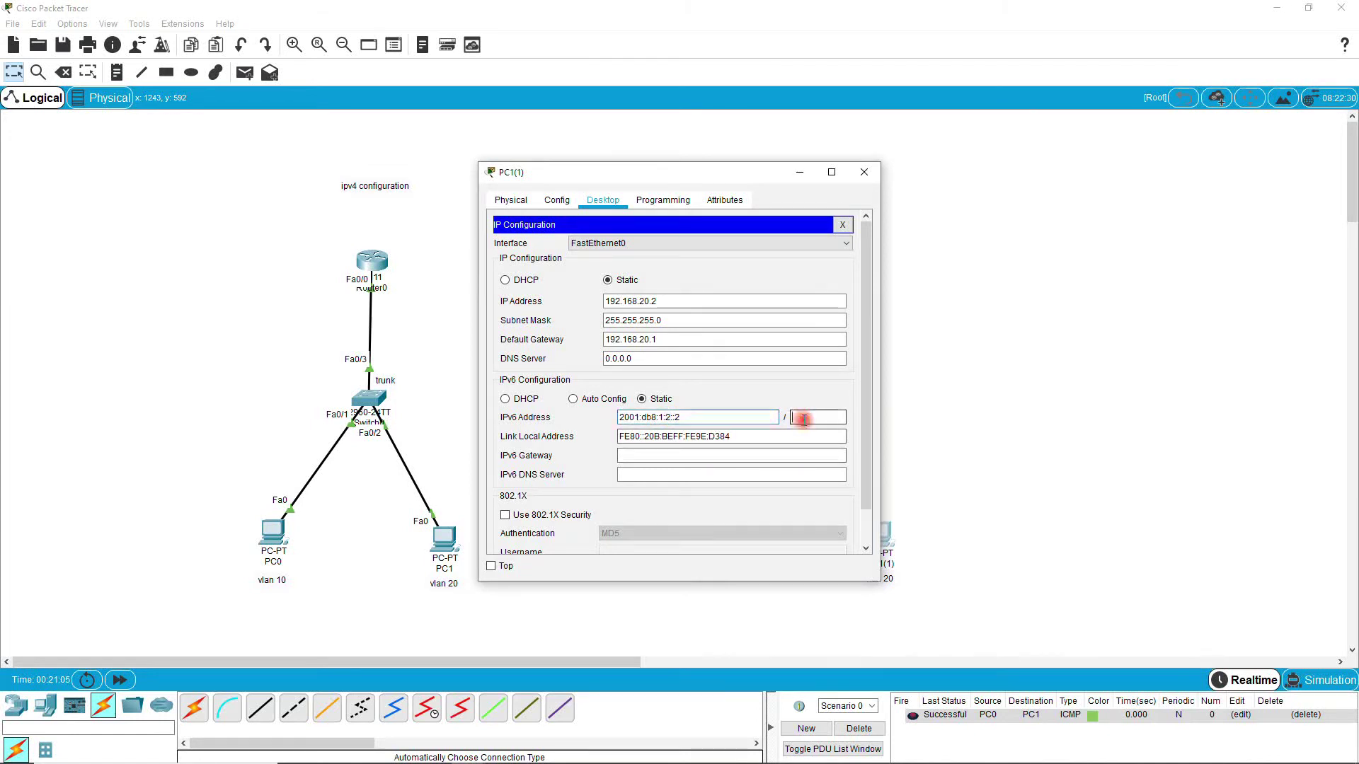
Set PC1(1)'s IPv6 gateway to 2001:db8:1:2::1
click(729, 456)
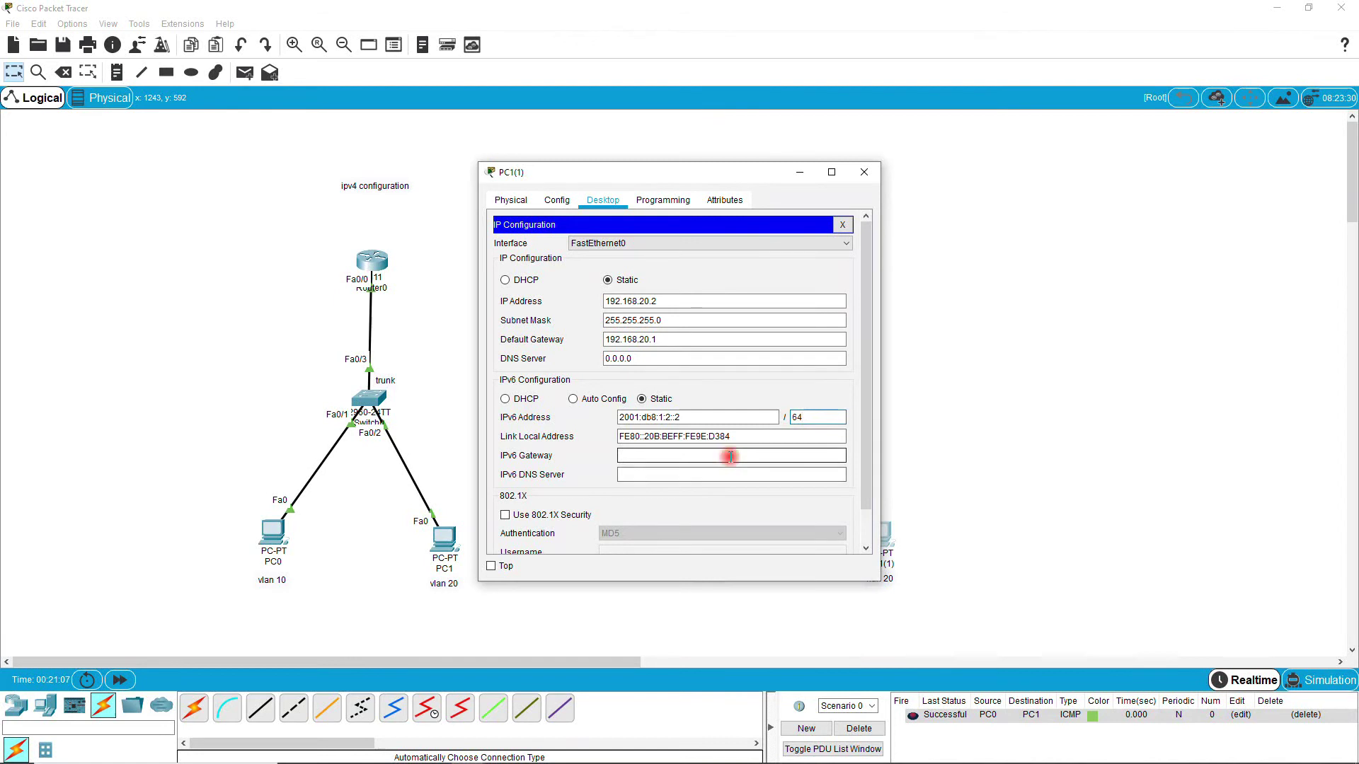
key(ctrl+v)
double_click(667, 455)
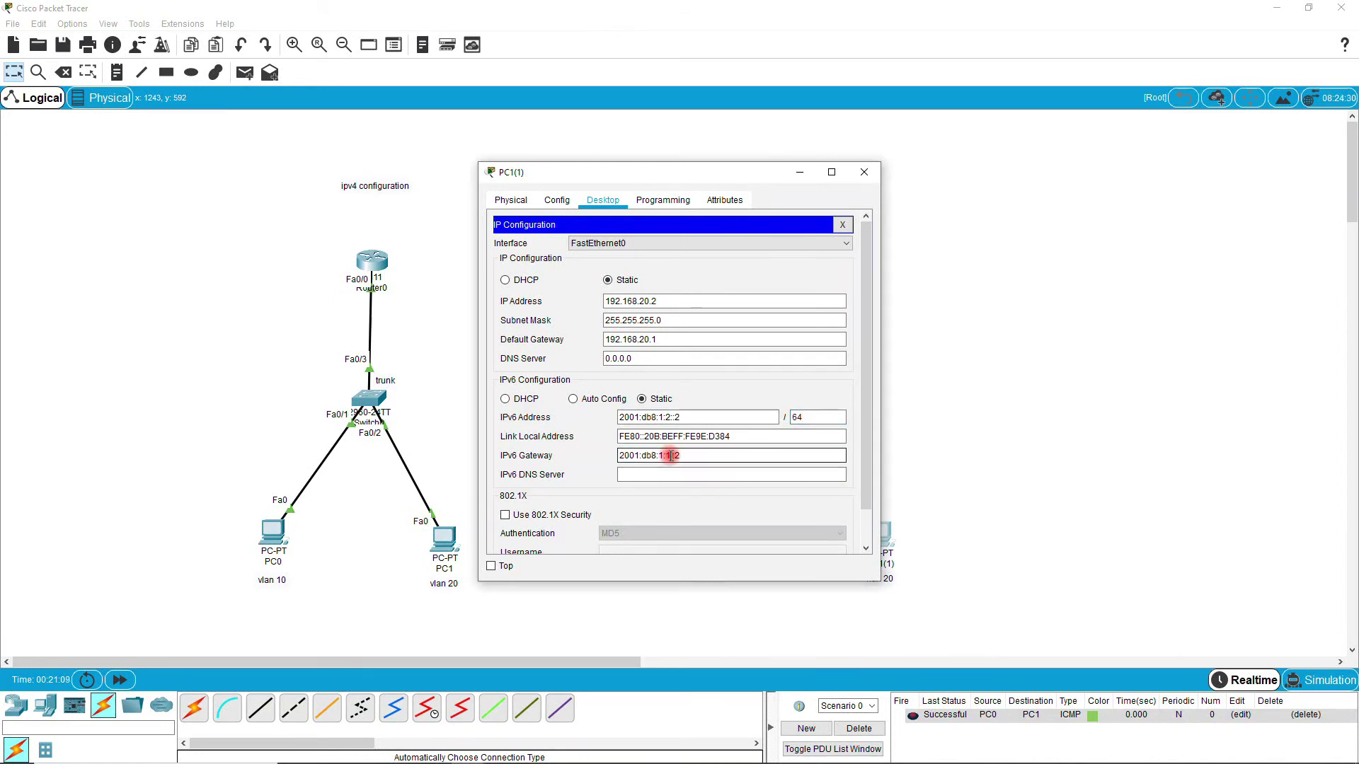
text(2)
click(678, 456)
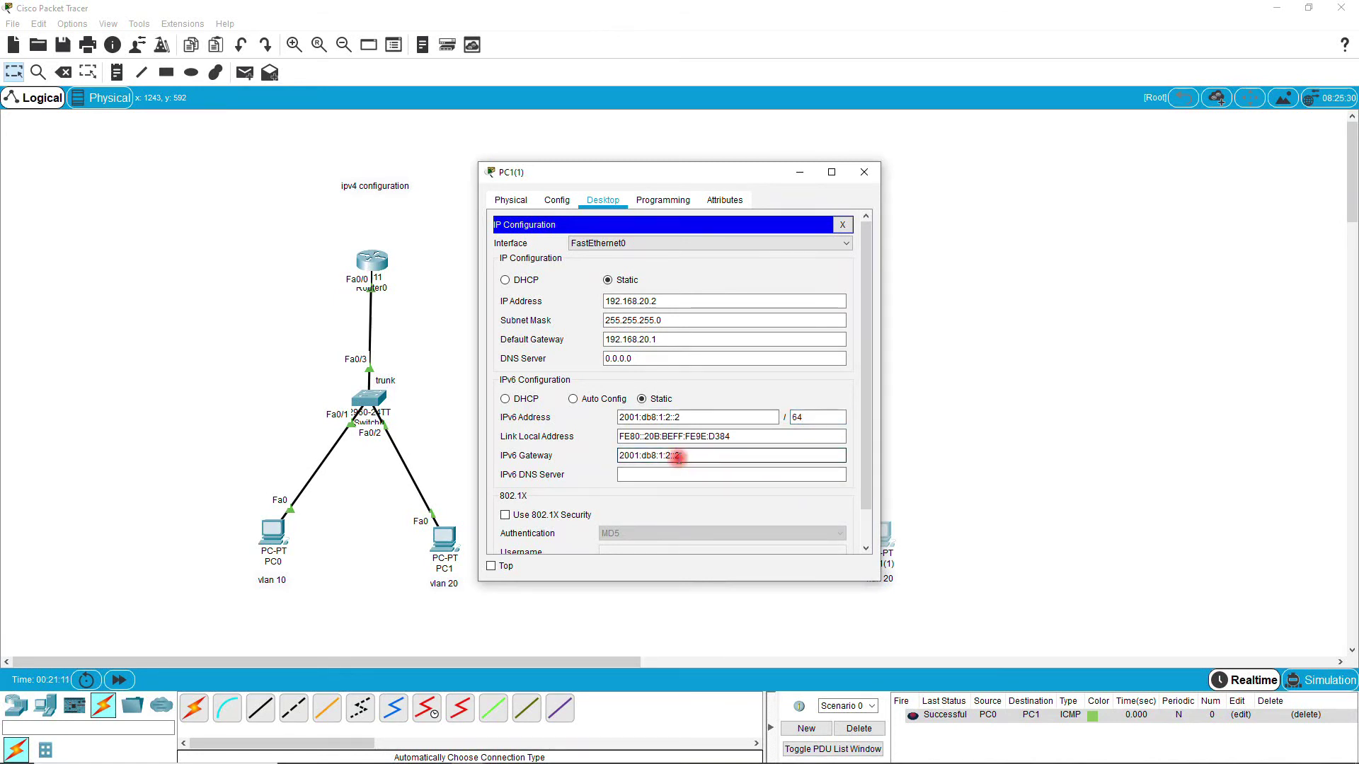
key(BackSpace)
text(1)
click(813, 392)
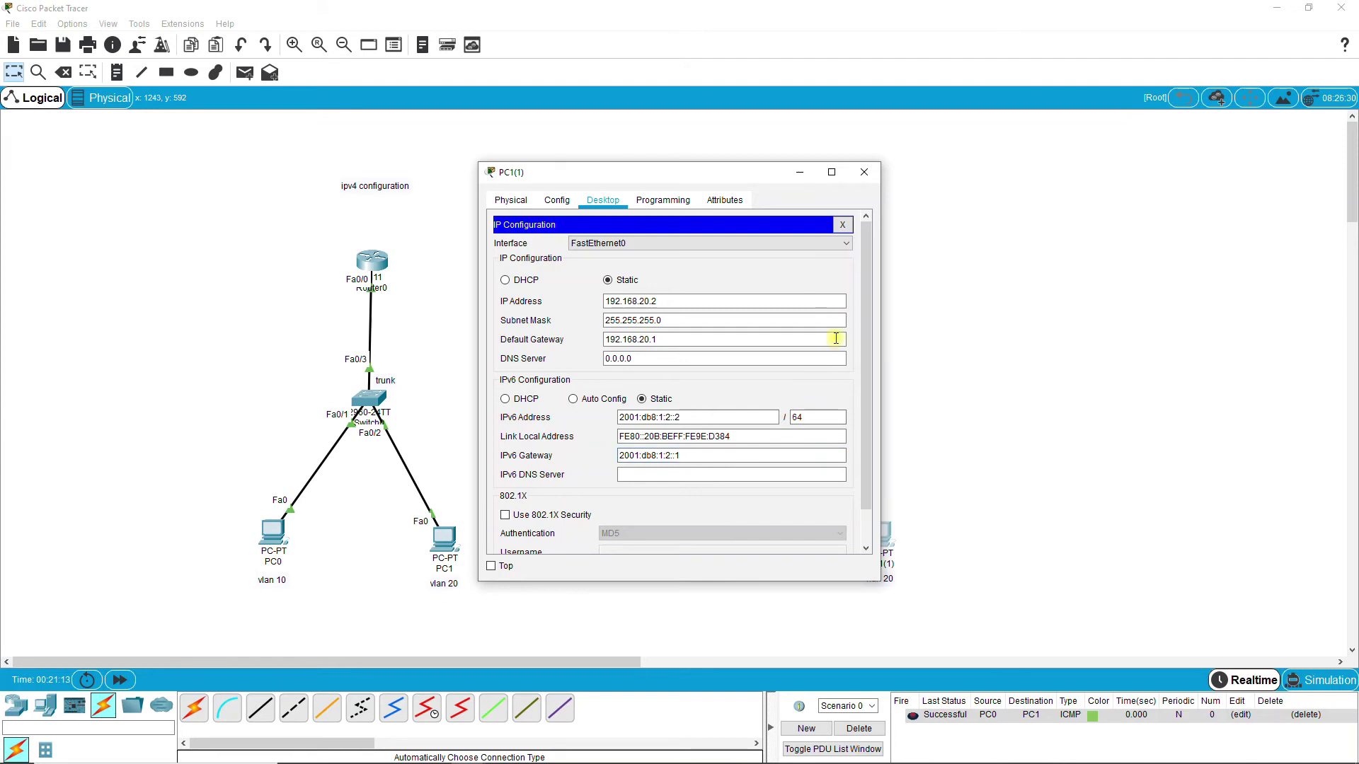
click(934, 337)
On Router0(1)'s CLI, enter configuration mode for subinterface f0/0.10
click(811, 249)
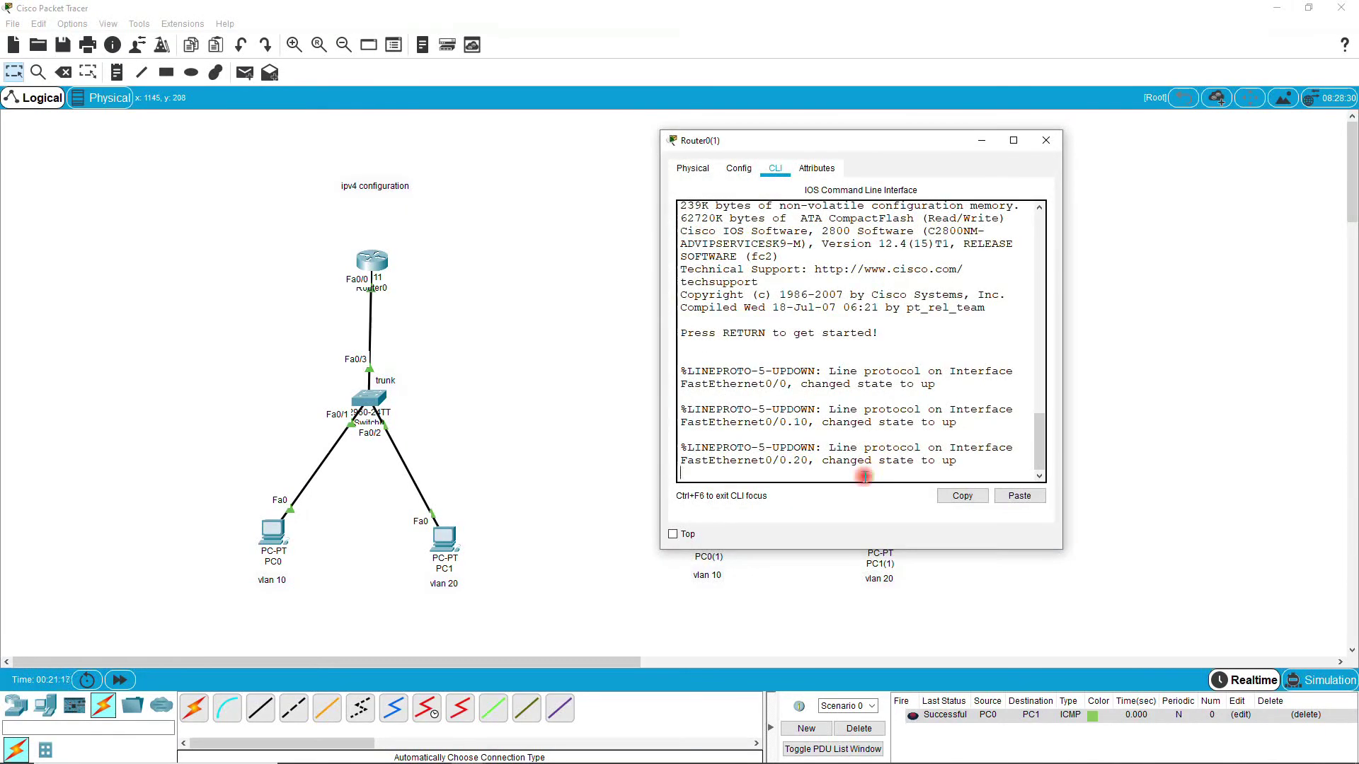
key(Return)
text(en)
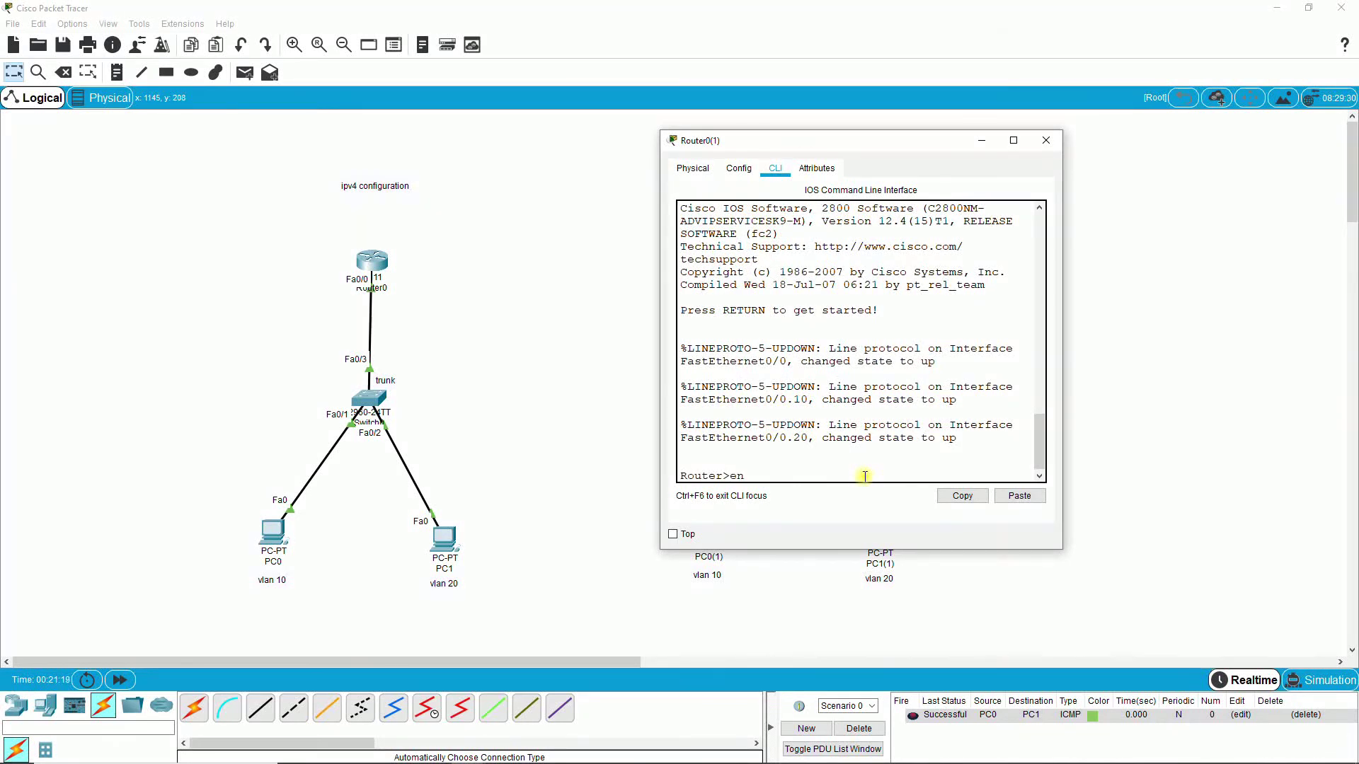
key(Return)
text(conf t)
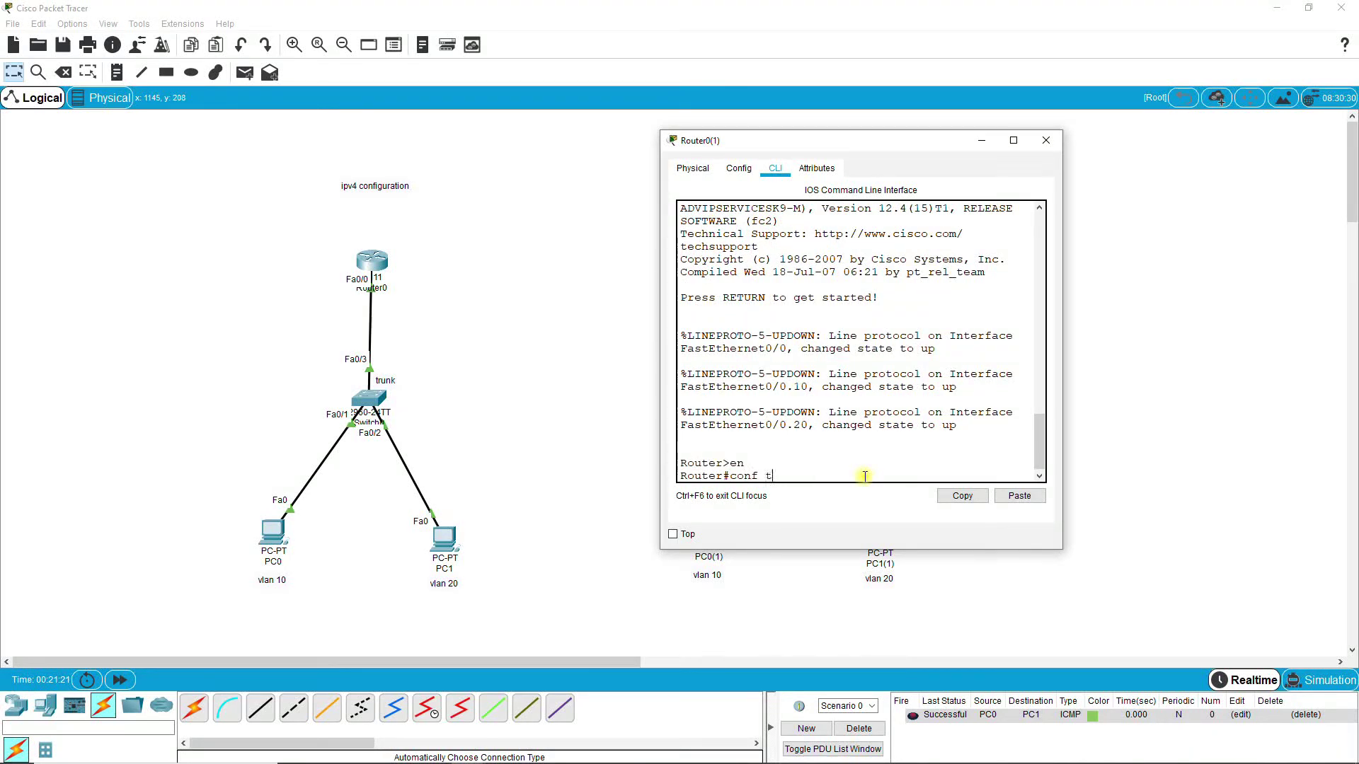
key(Return)
text(int )
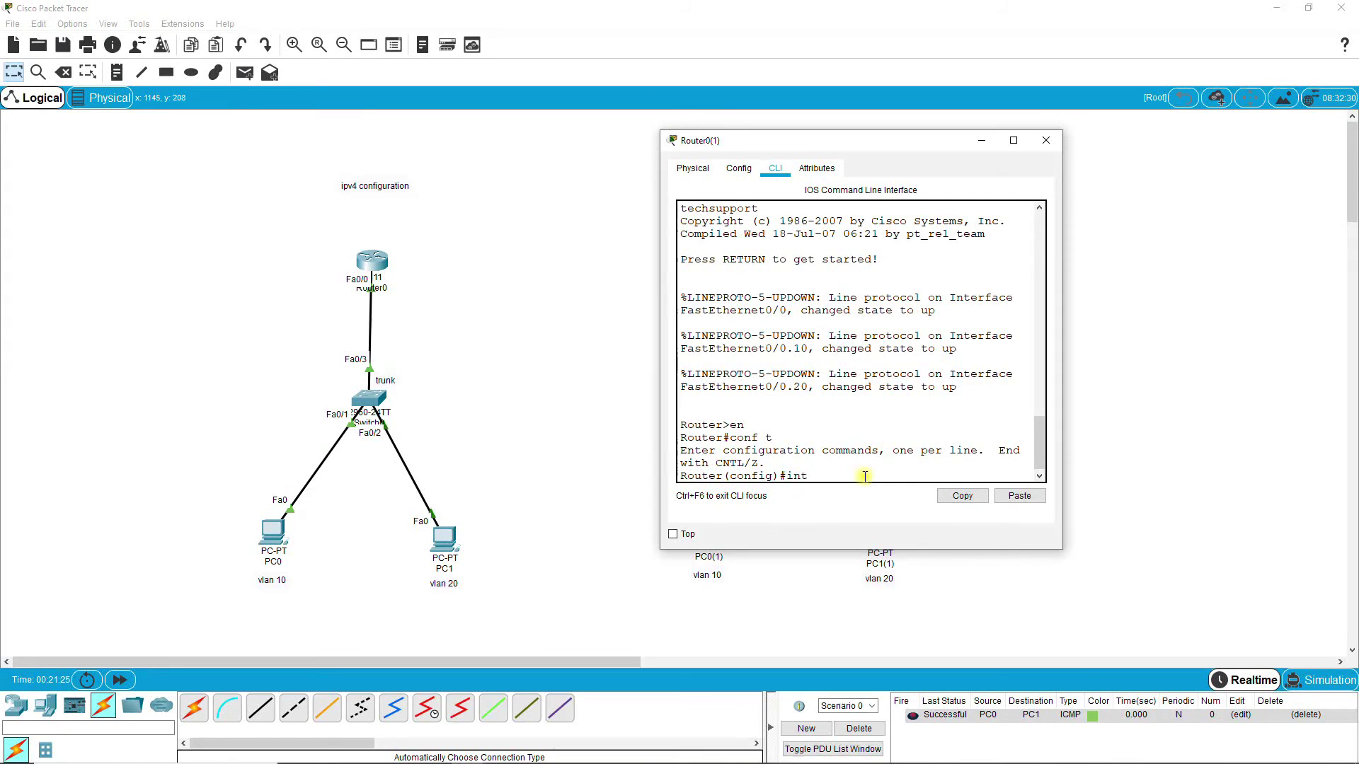
text(f0/0)
key(BackSpace)
text(.10)
key(Return)
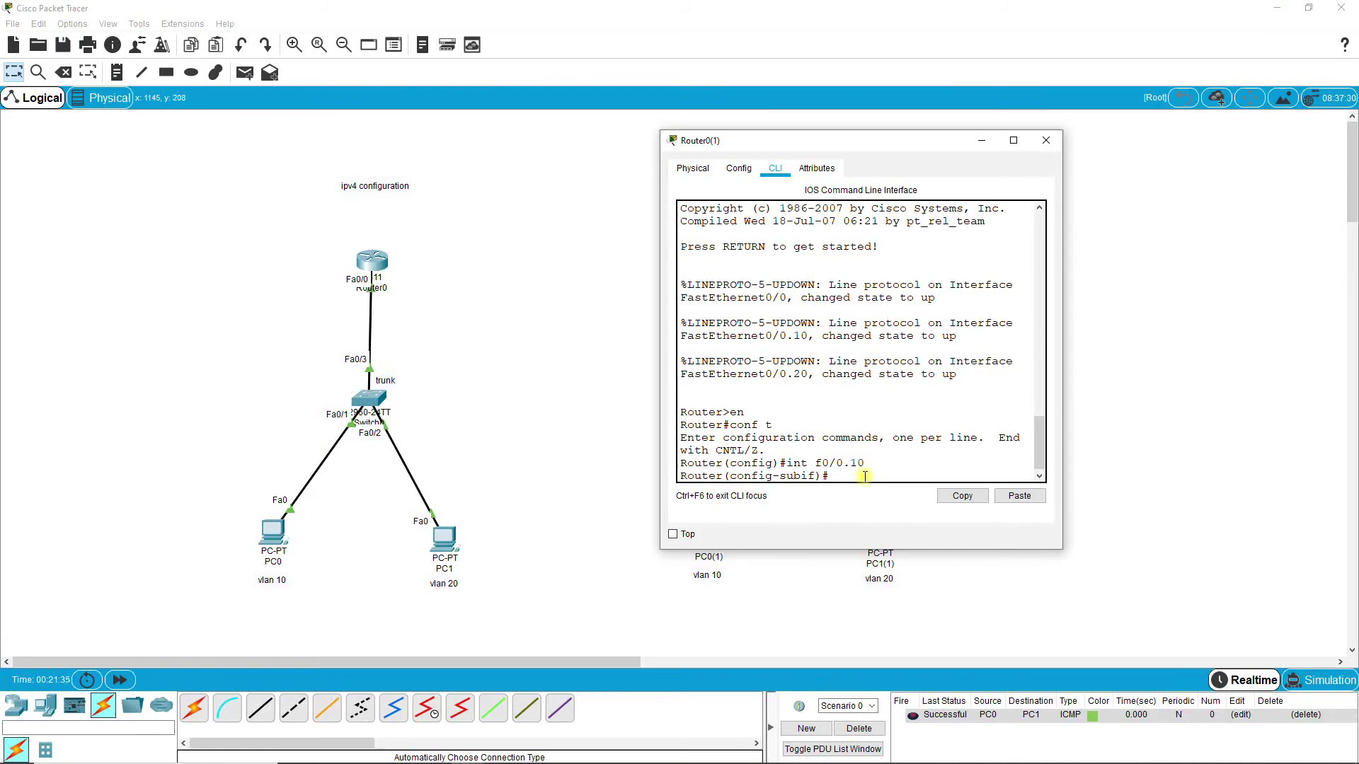
Assign 2001:db8:1:1::1/64 to f0/0.10 and type the command removing 192.168.10.1
text(ipv6 add)
key(Tab)
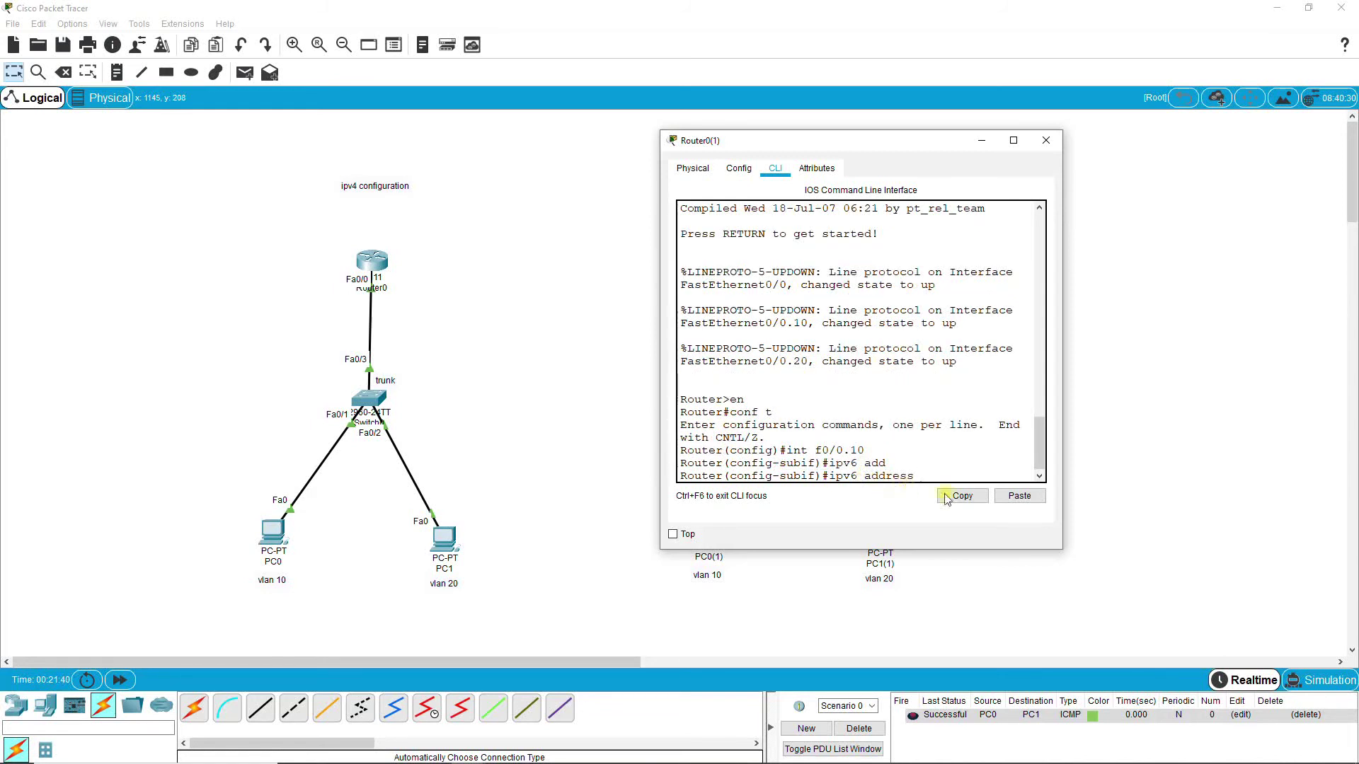
drag(1060, 434, 1290, 433)
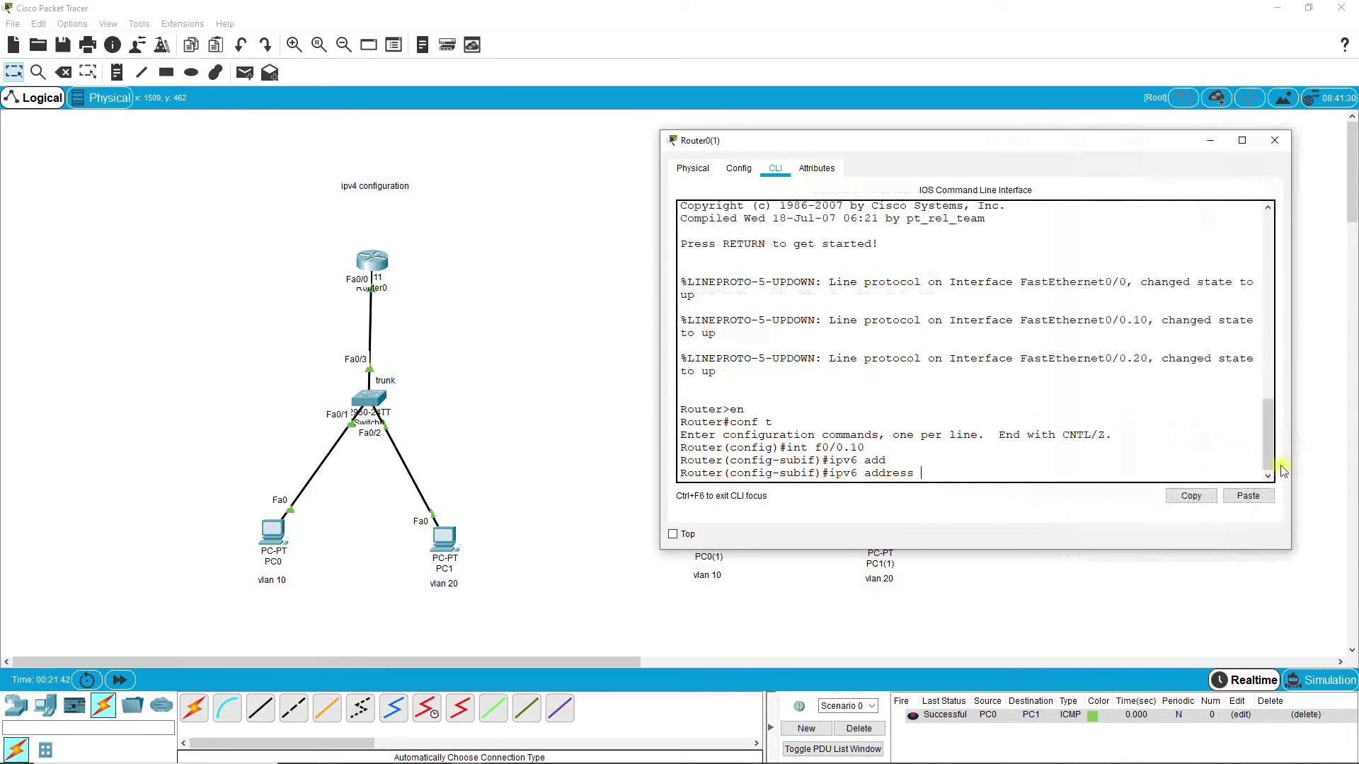
click(1258, 497)
text(/64)
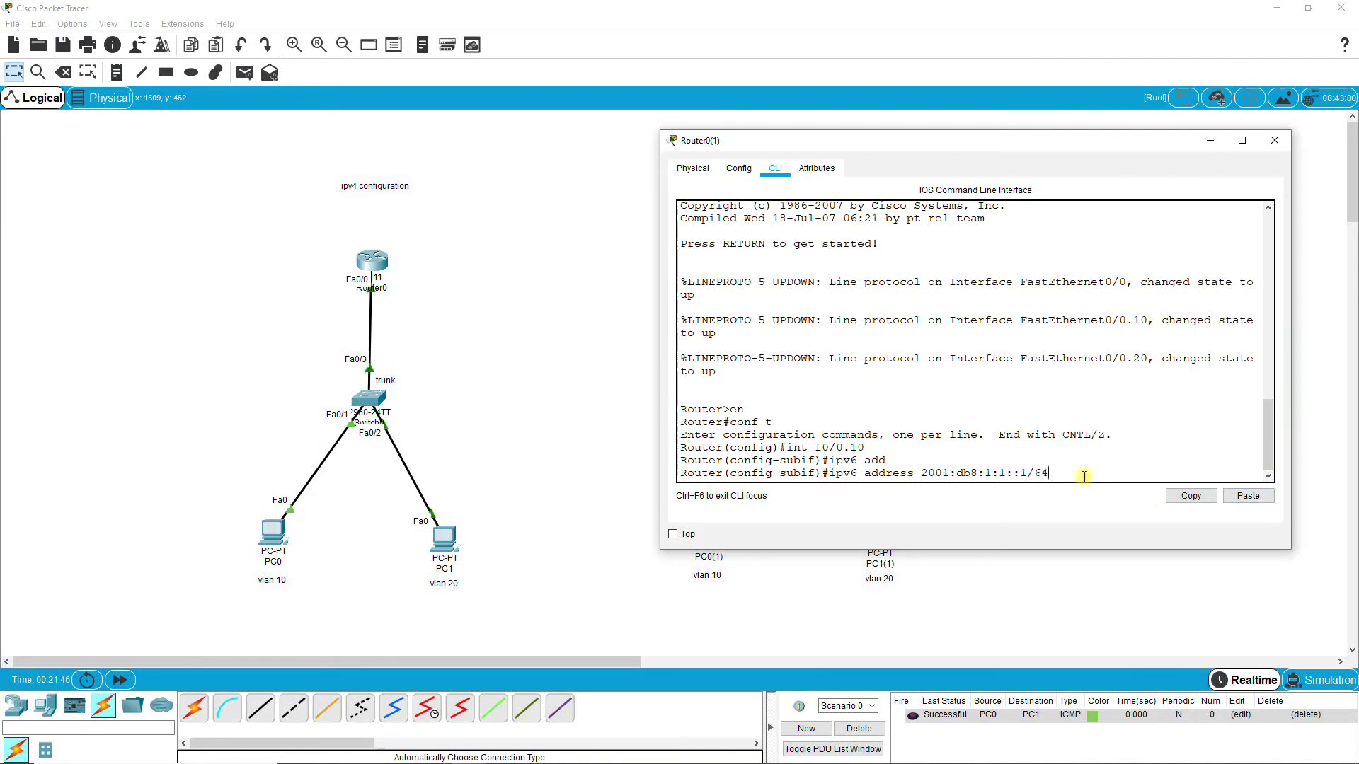
key(Return)
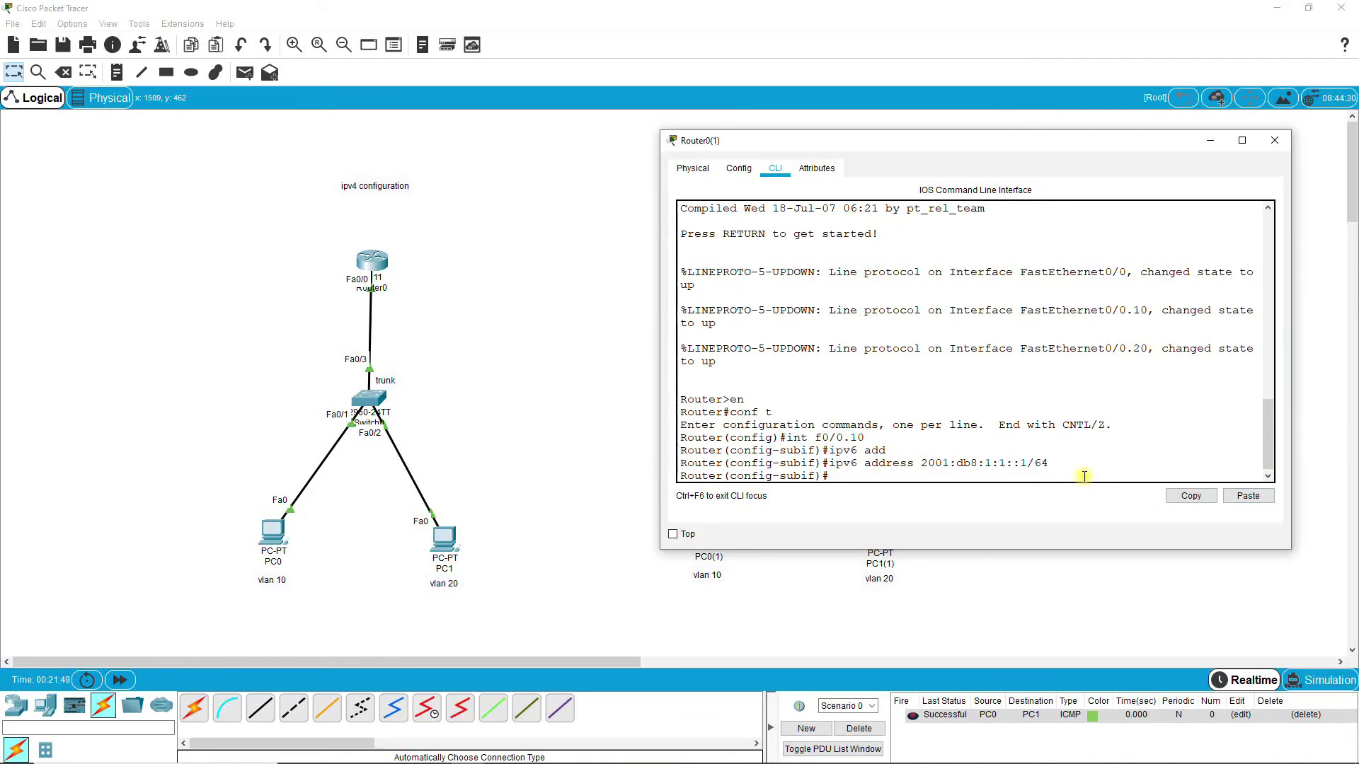
text(no ipv4 add 192.168.10.1 255.255)
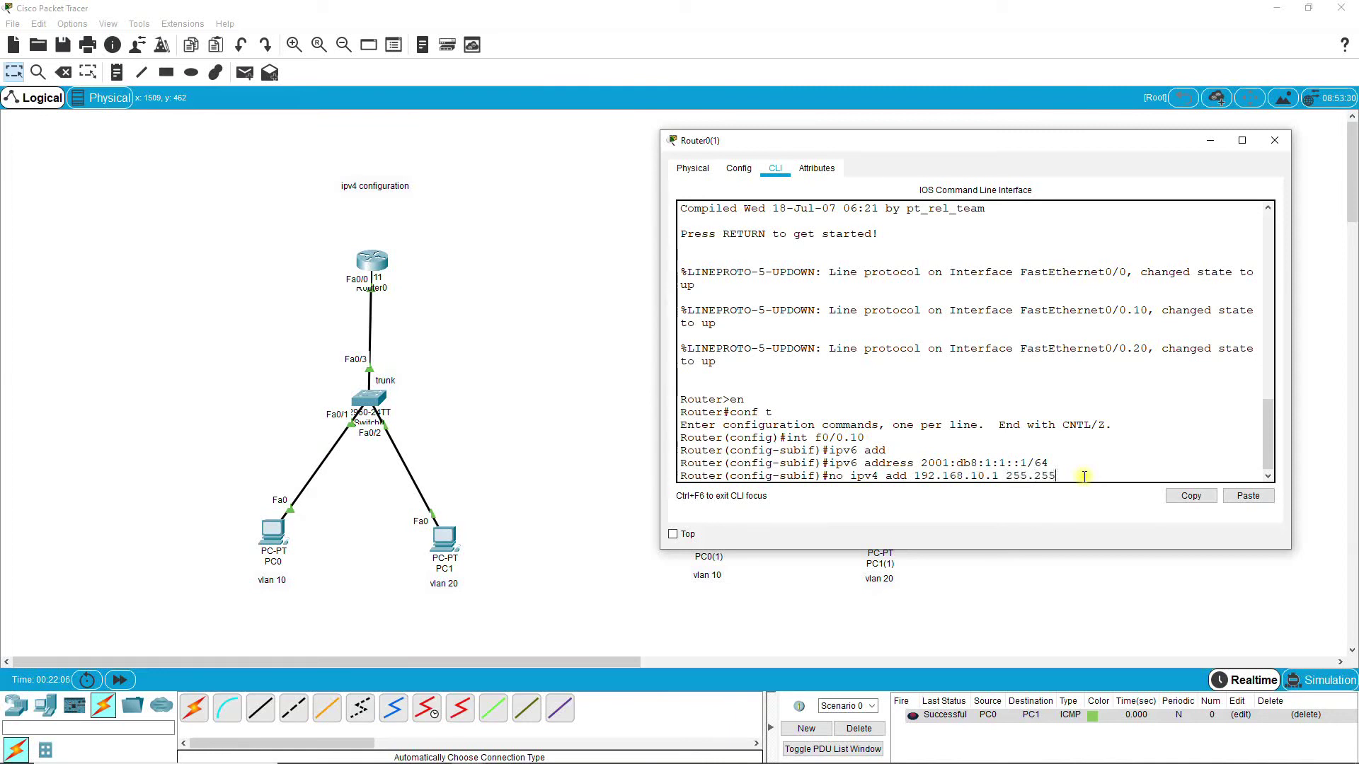
text(.255.0)
Remove IPv4 address 192.168.10.1 from subinterface f0/0.10
key(Return)
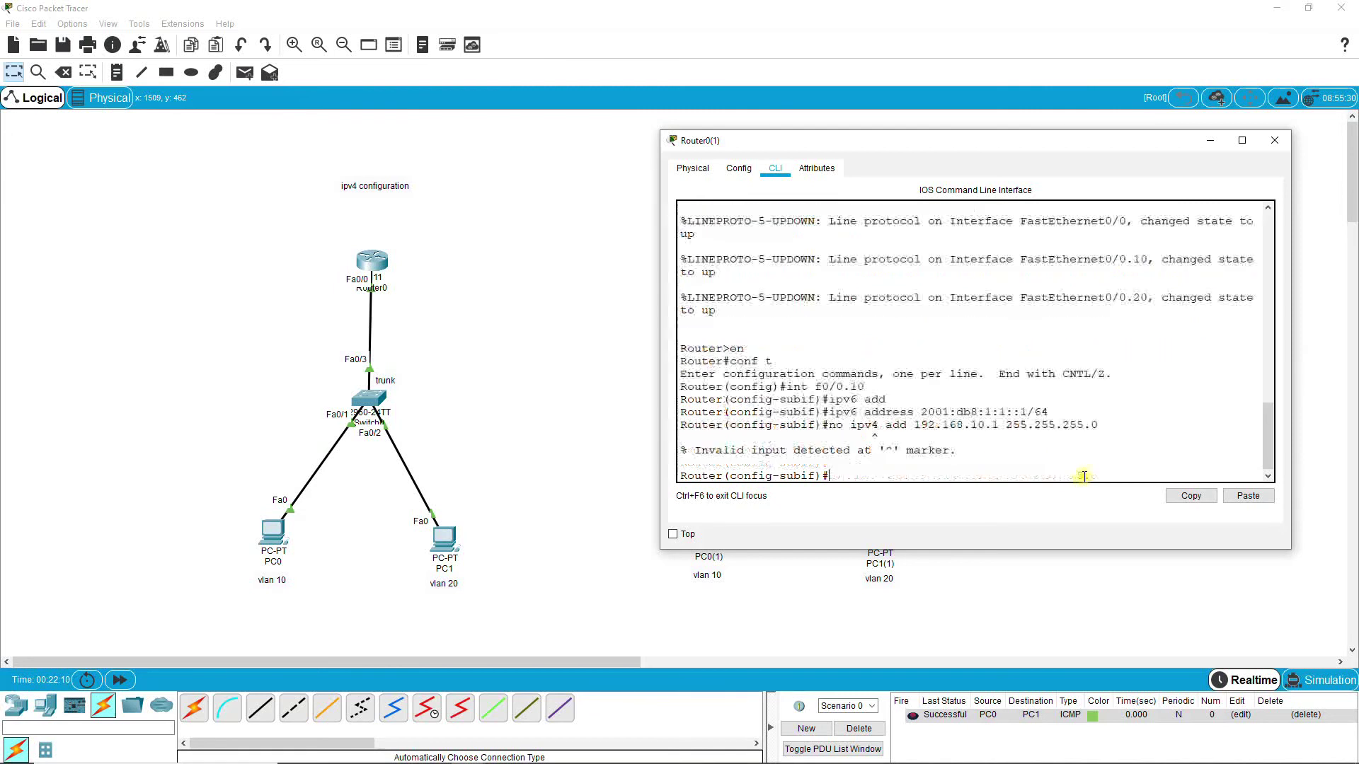
key(Up)
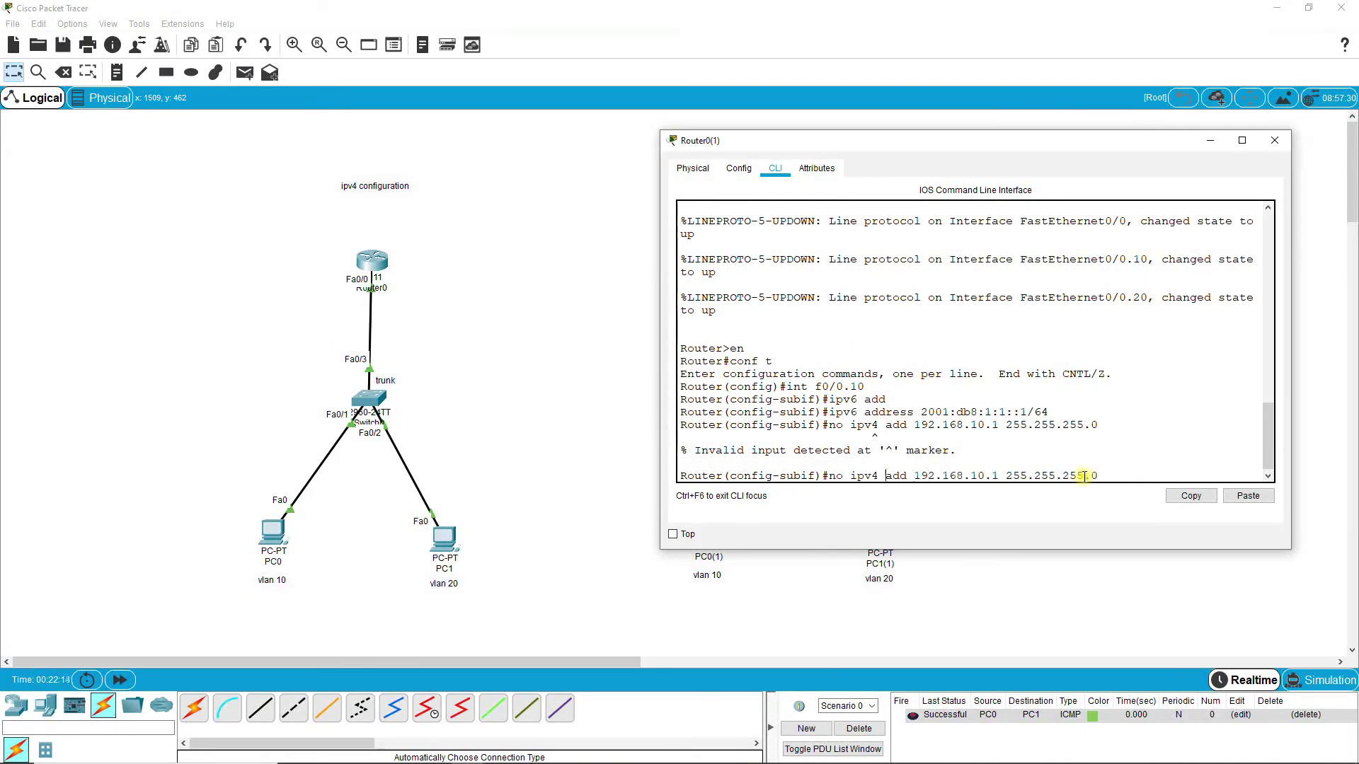
key(BackSpace)
key(BackSpace)
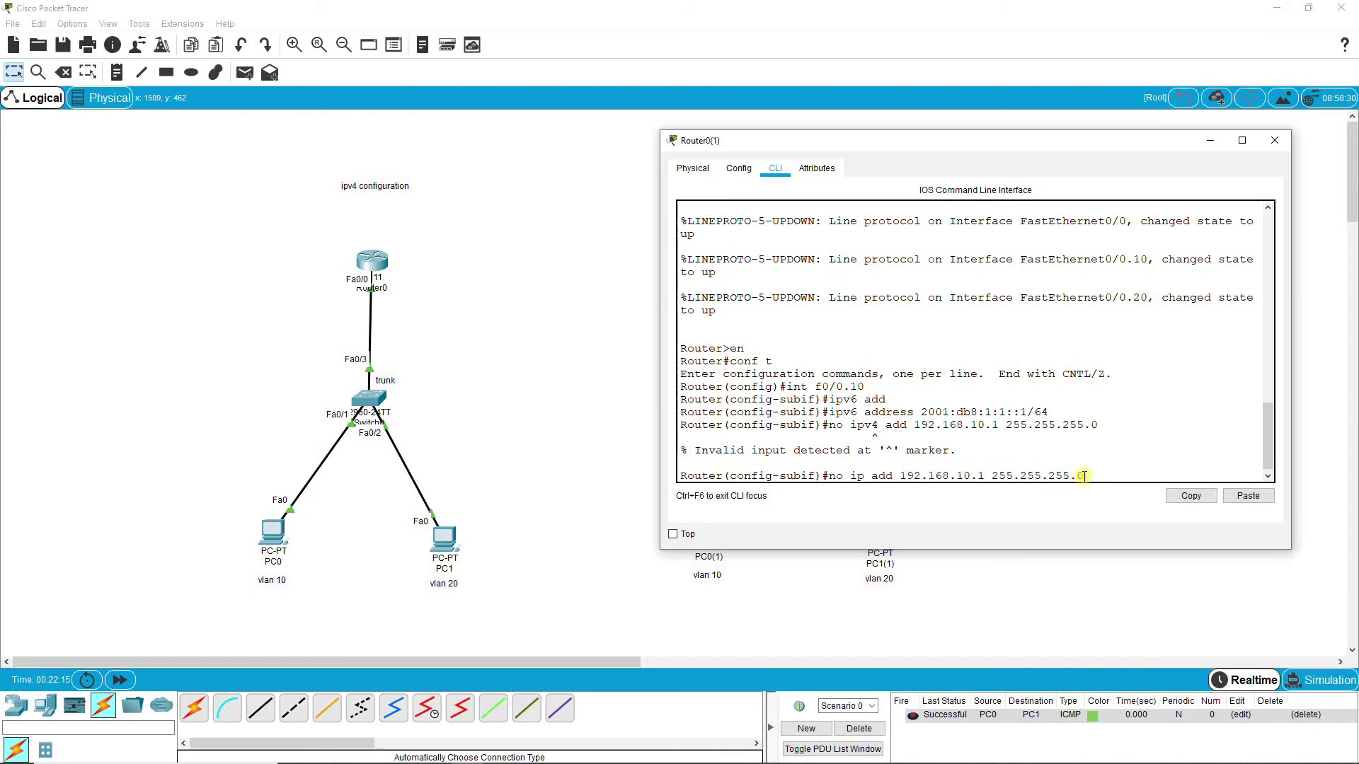
key(Return)
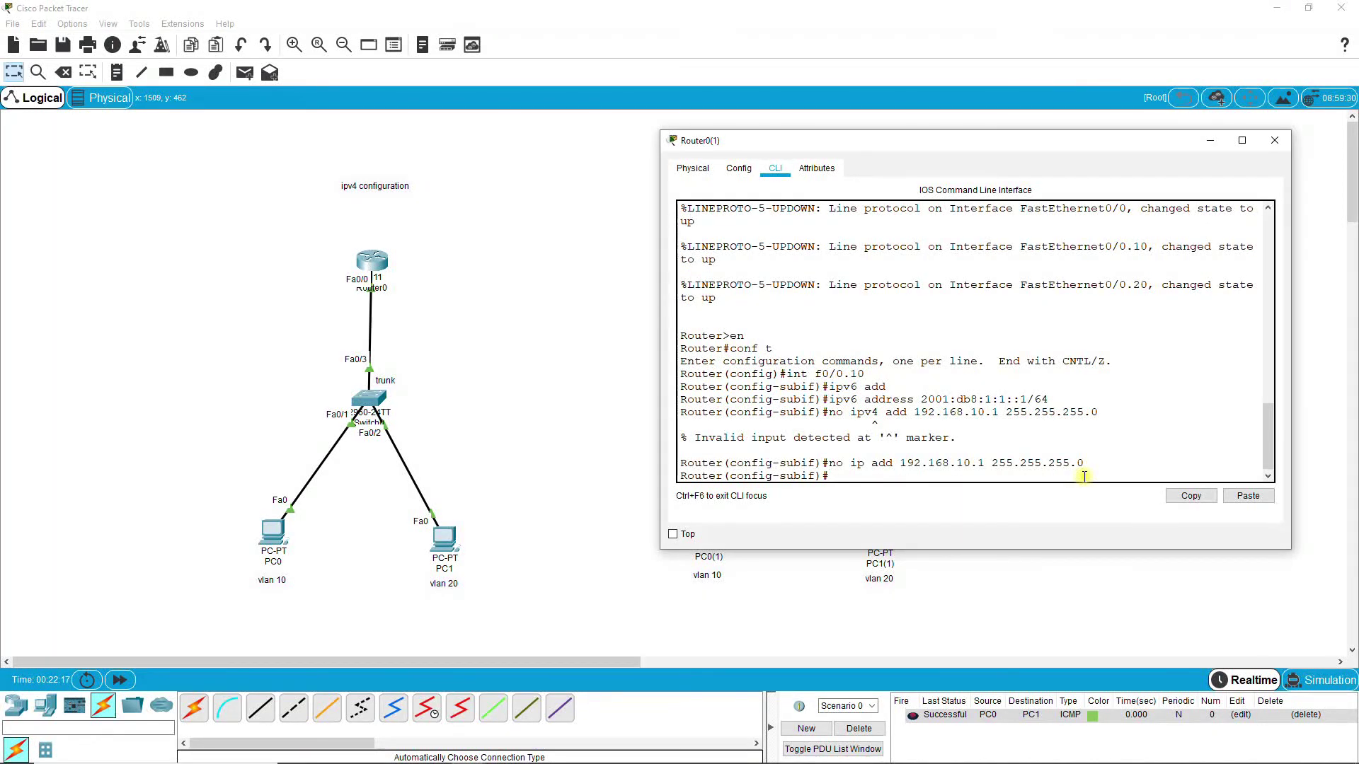
Give f0/0.20 IPv6 address 2001:db8:1:2::1/64 and remove its 192.168.20.1 address
key(Up)
key(Up)
key(Up)
key(Up)
key(Up)
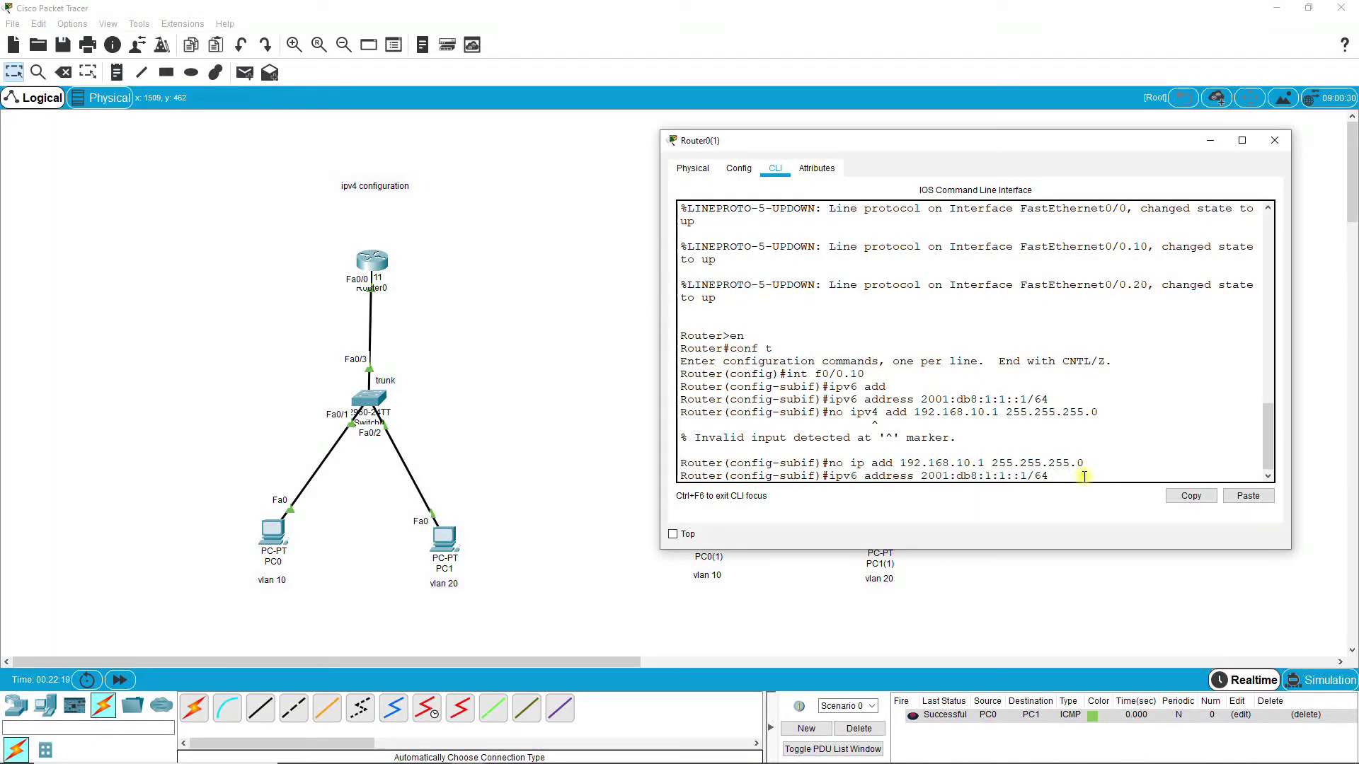
key(BackSpace)
text(20)
key(Return)
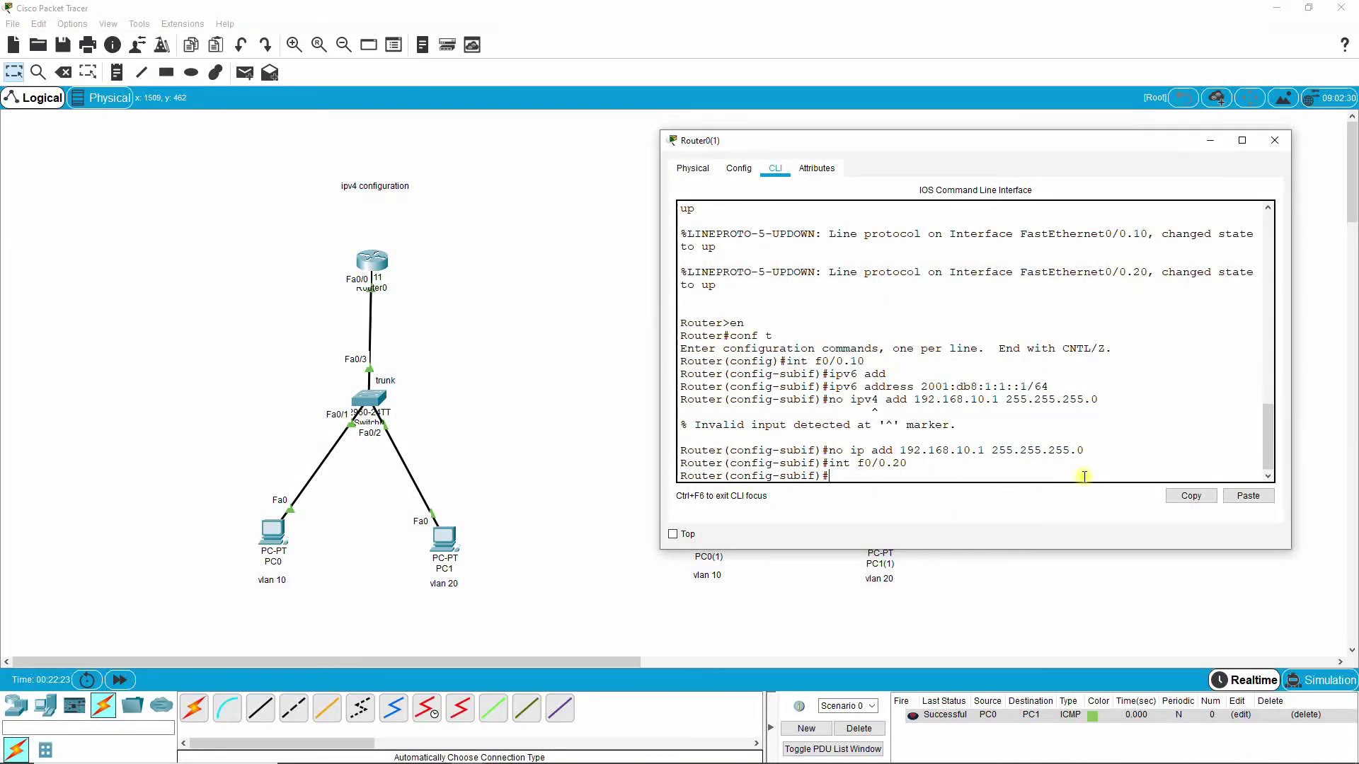
key(Up)
key(Up)
key(Up)
key(Up)
key(BackSpace)
text(2)
key(Return)
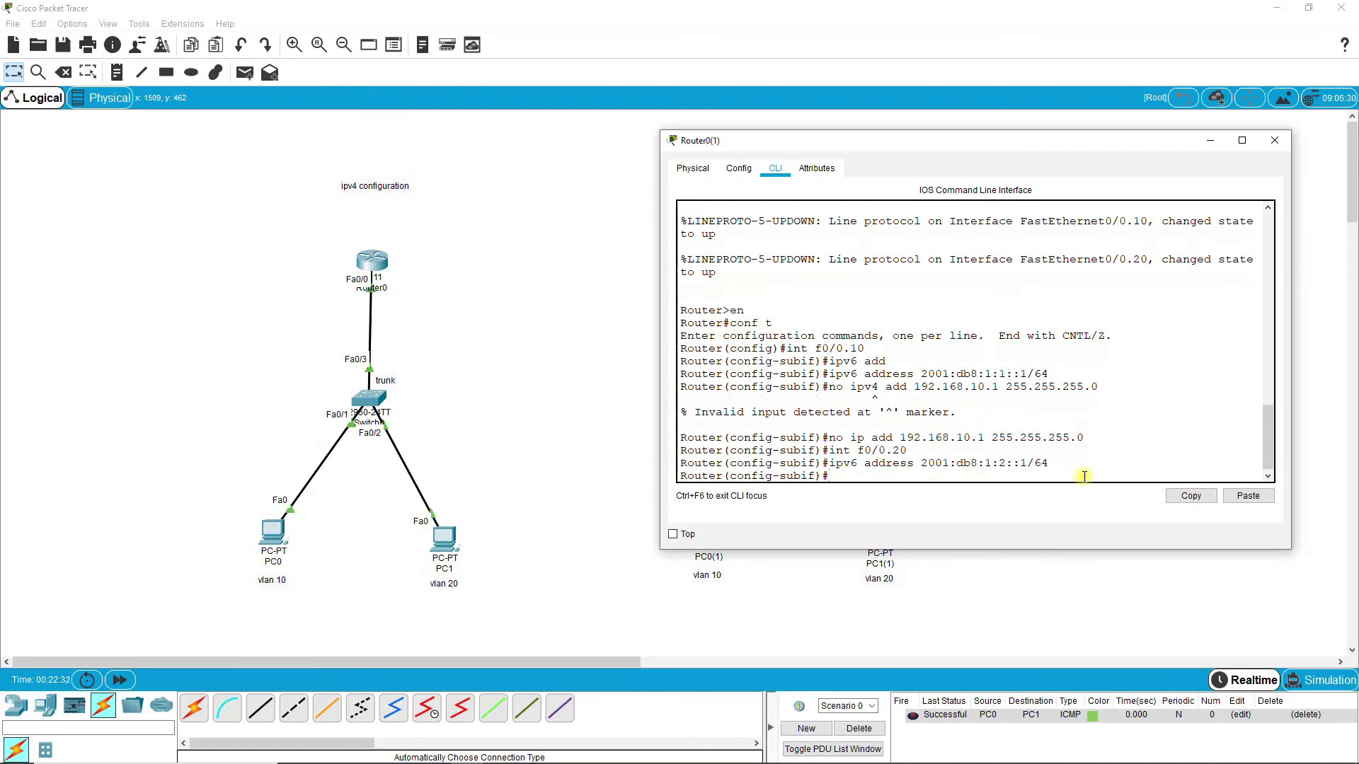
key(Up)
key(Up)
key(Up)
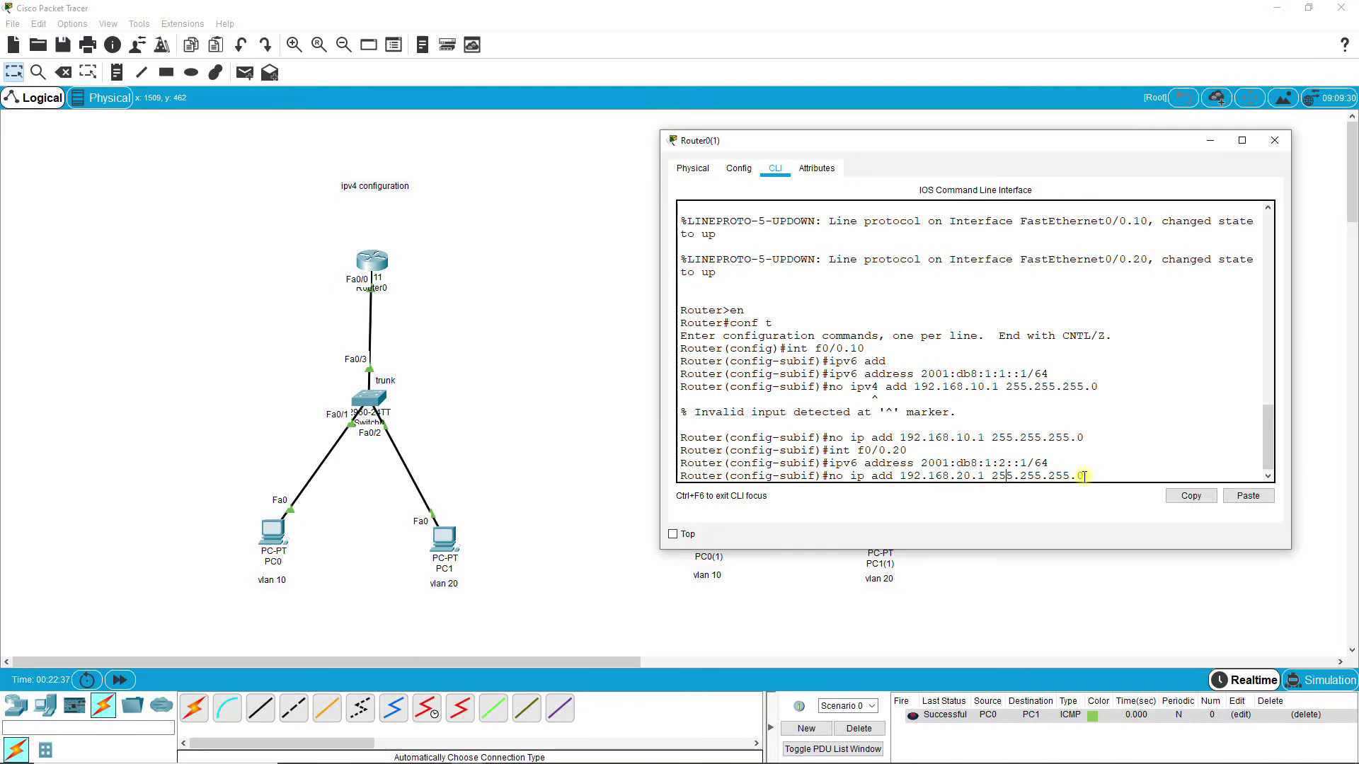
key(Return)
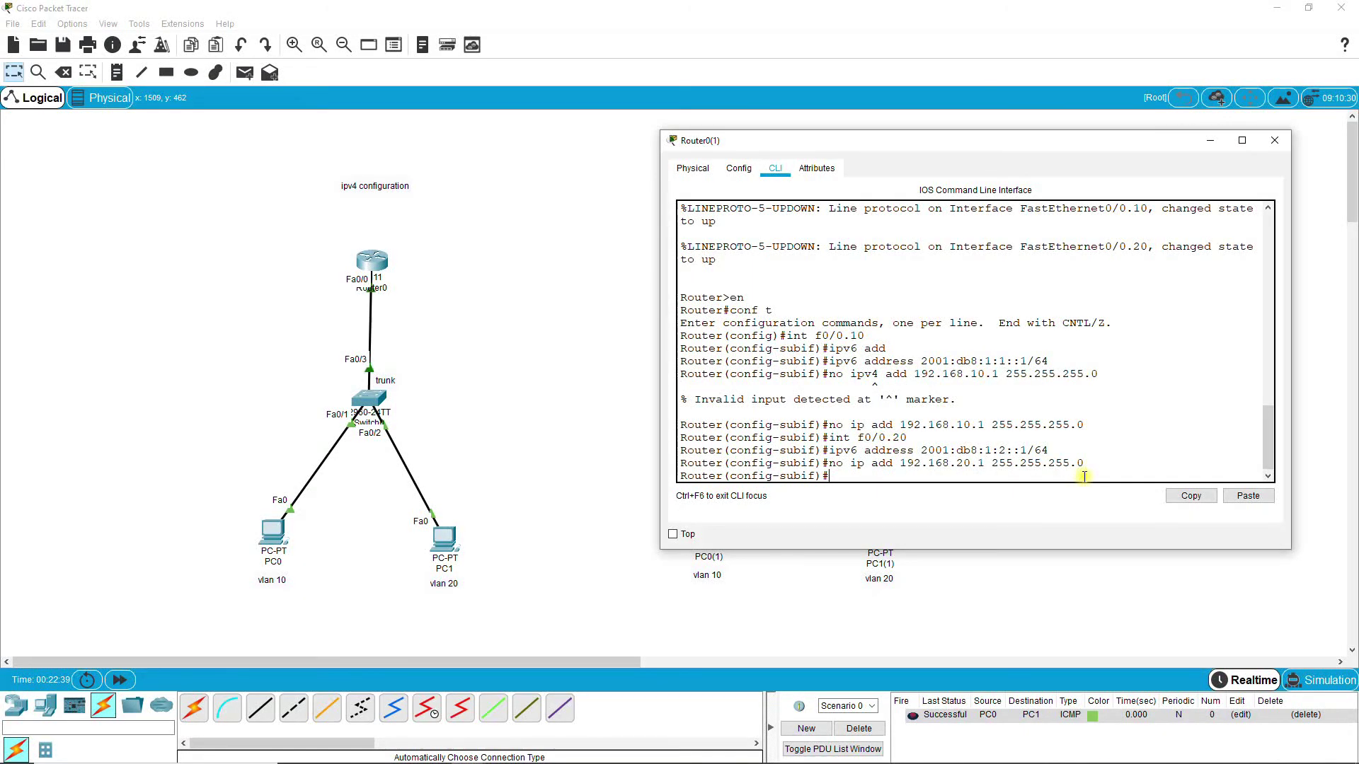
Enable ipv6 unicast-routing, save with do wr, and close the router CLI
text(ex)
key(Return)
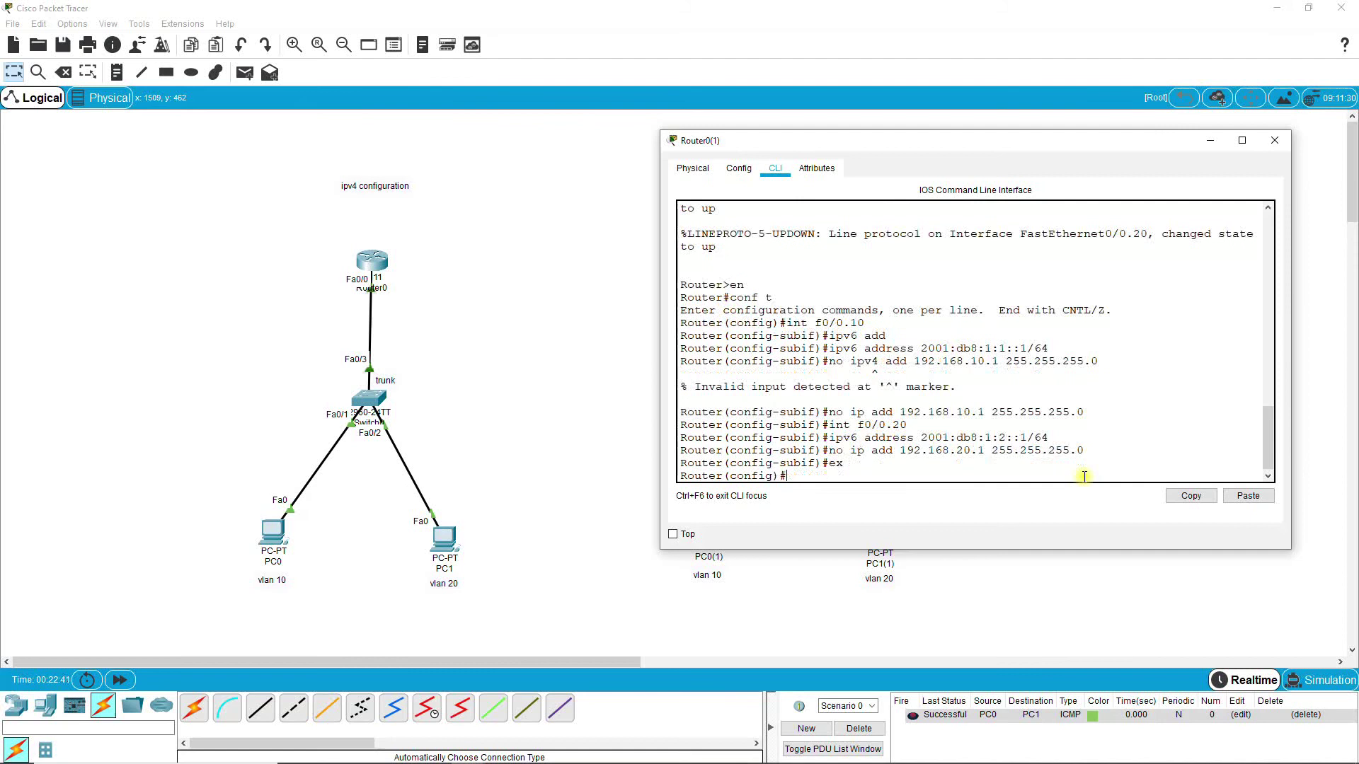
text(ipv6 un)
key(Tab)
key(Return)
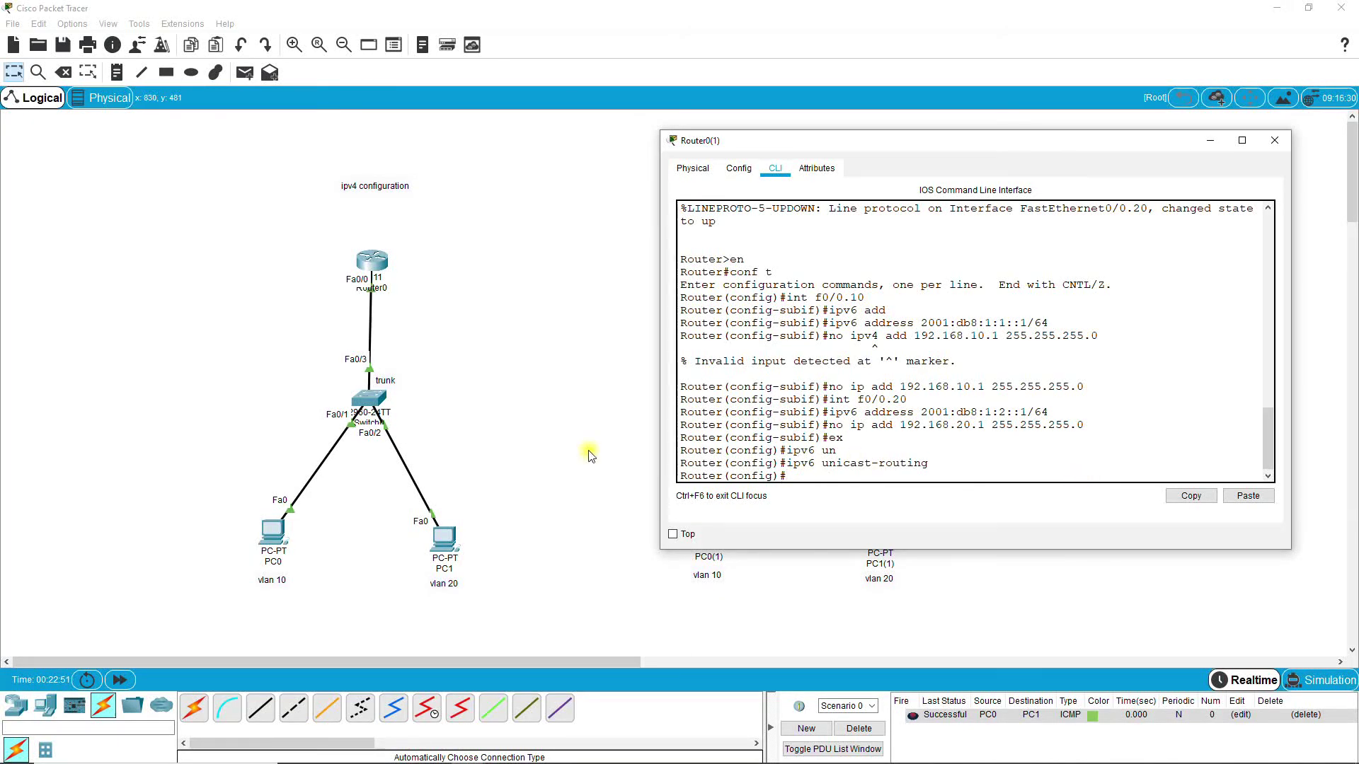
text(do wr)
key(Return)
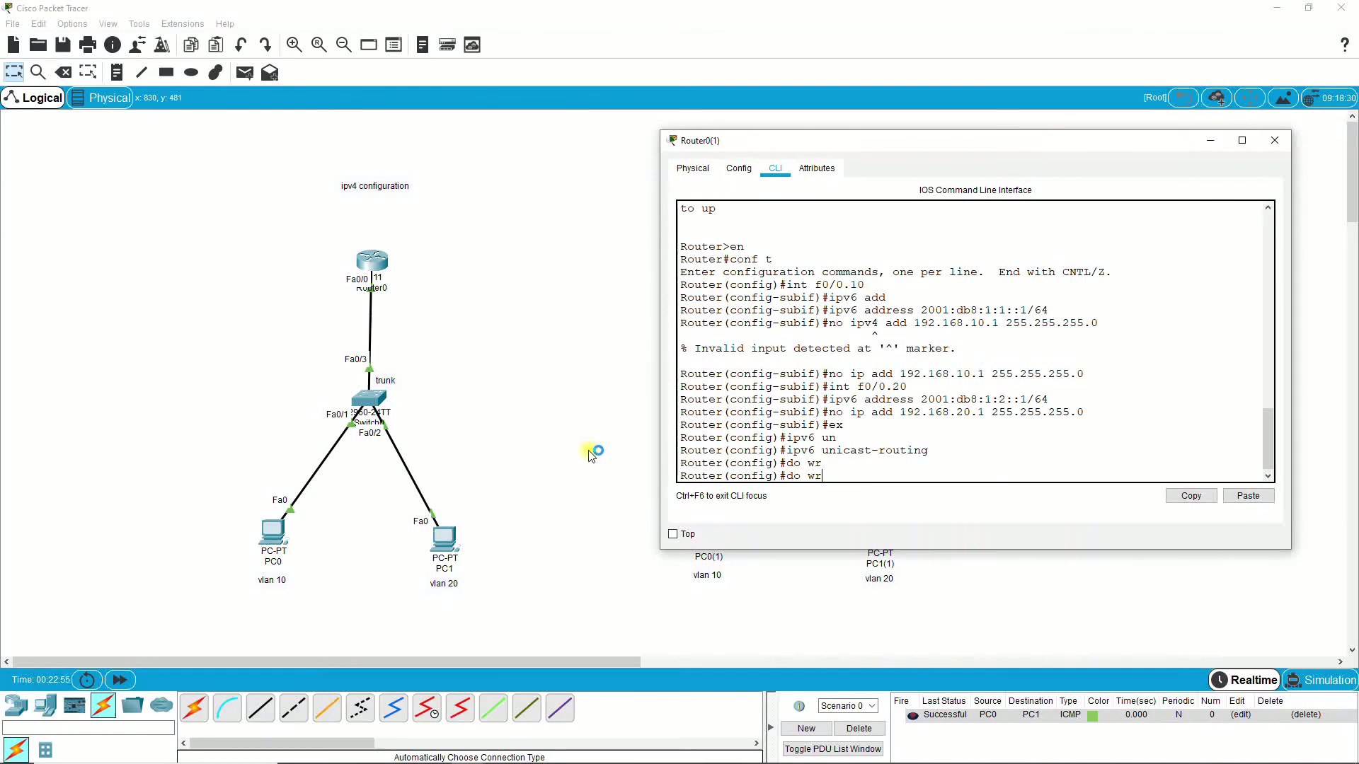
key(Return)
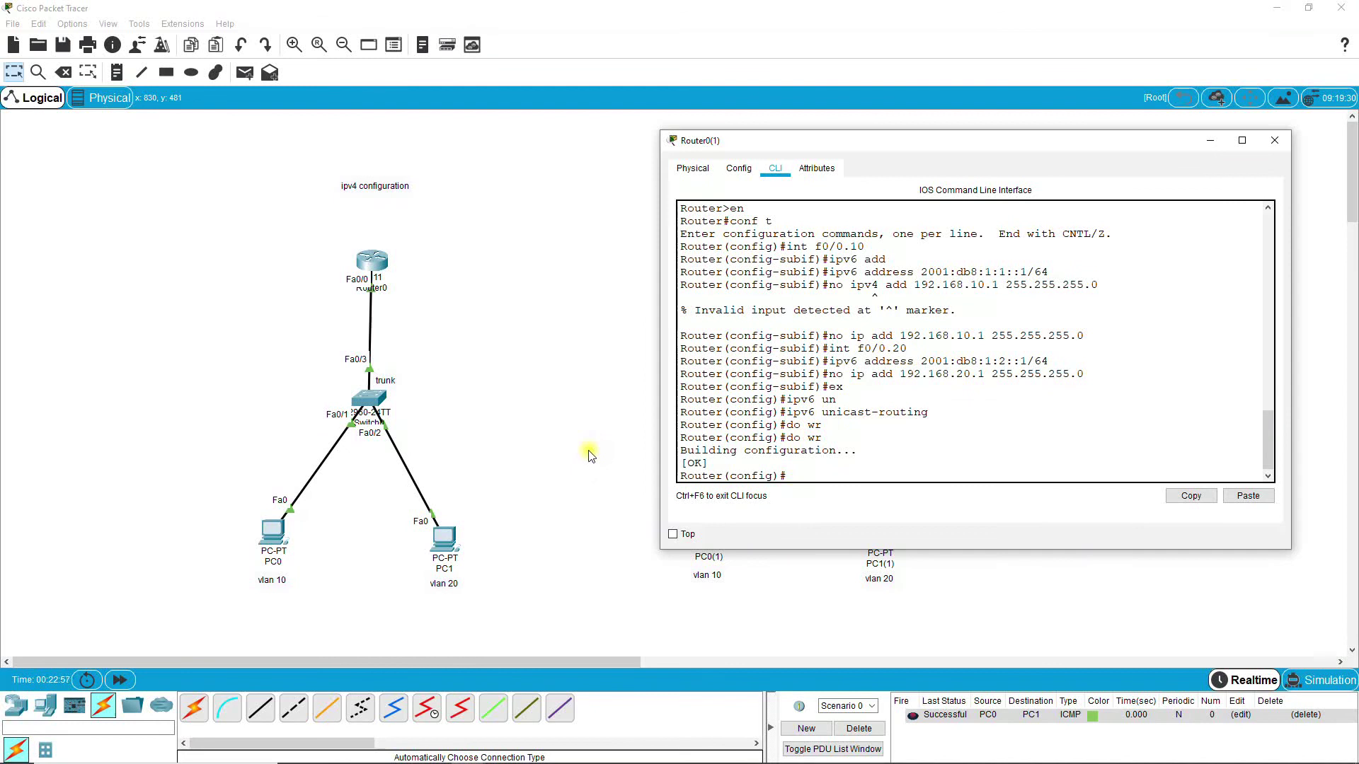
click(555, 436)
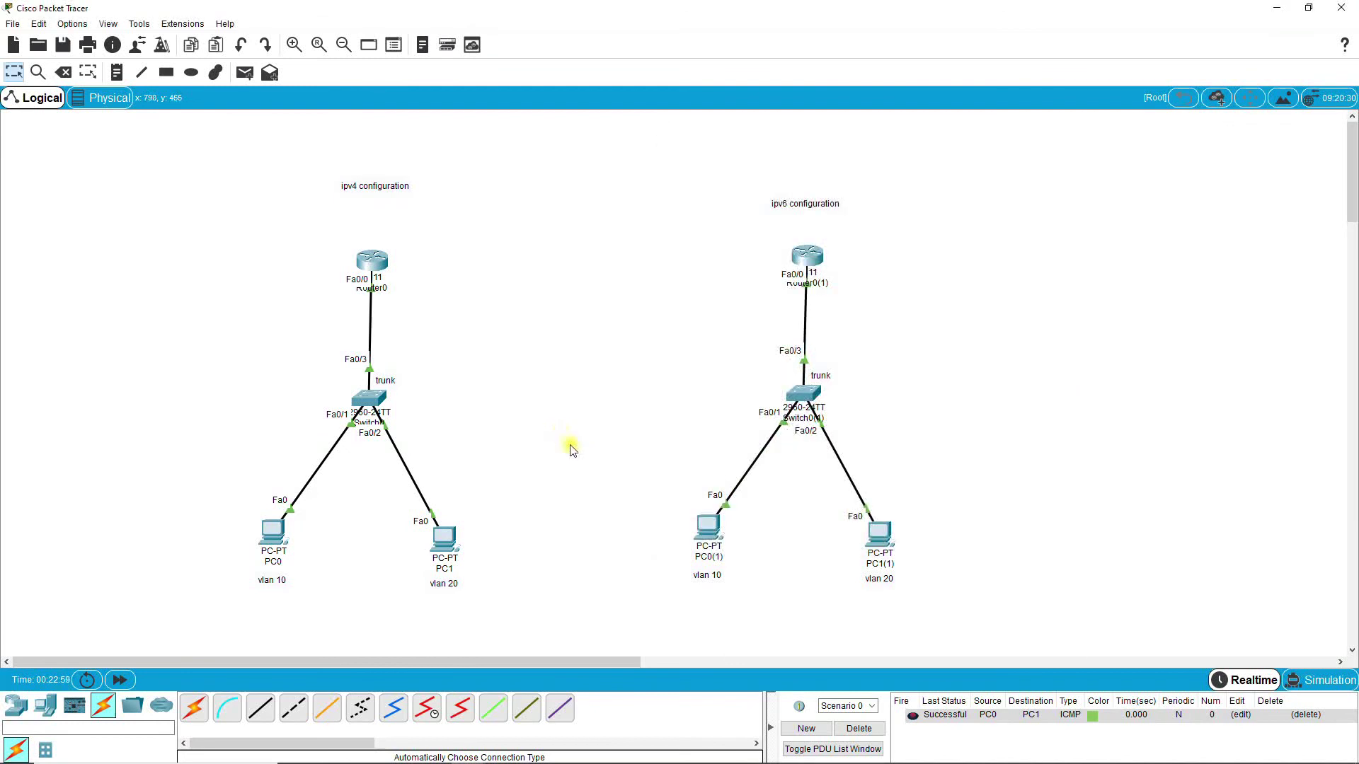
Ping 2001:db8:1:2::2 from PC0(1)'s command prompt, receiving all four replies
click(706, 540)
drag(750, 174, 1190, 155)
click(1285, 204)
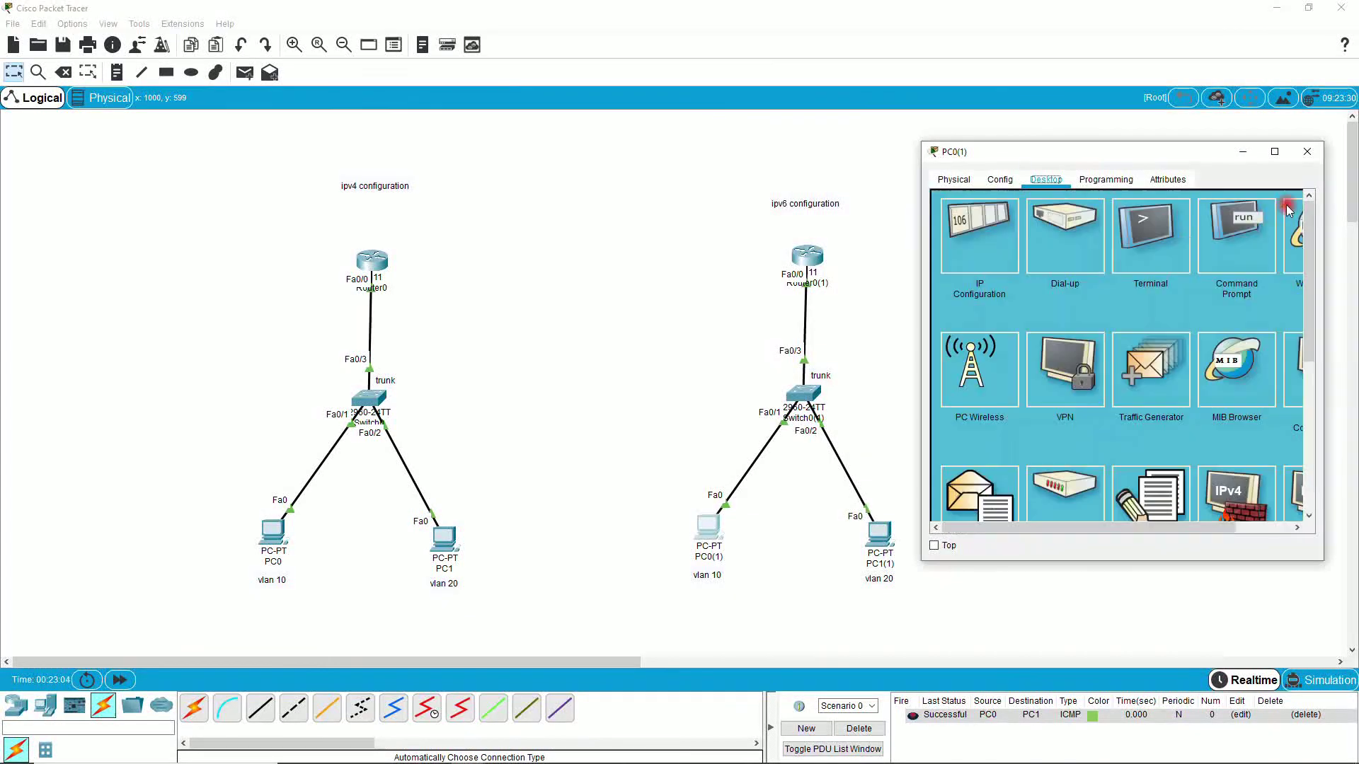
click(1266, 233)
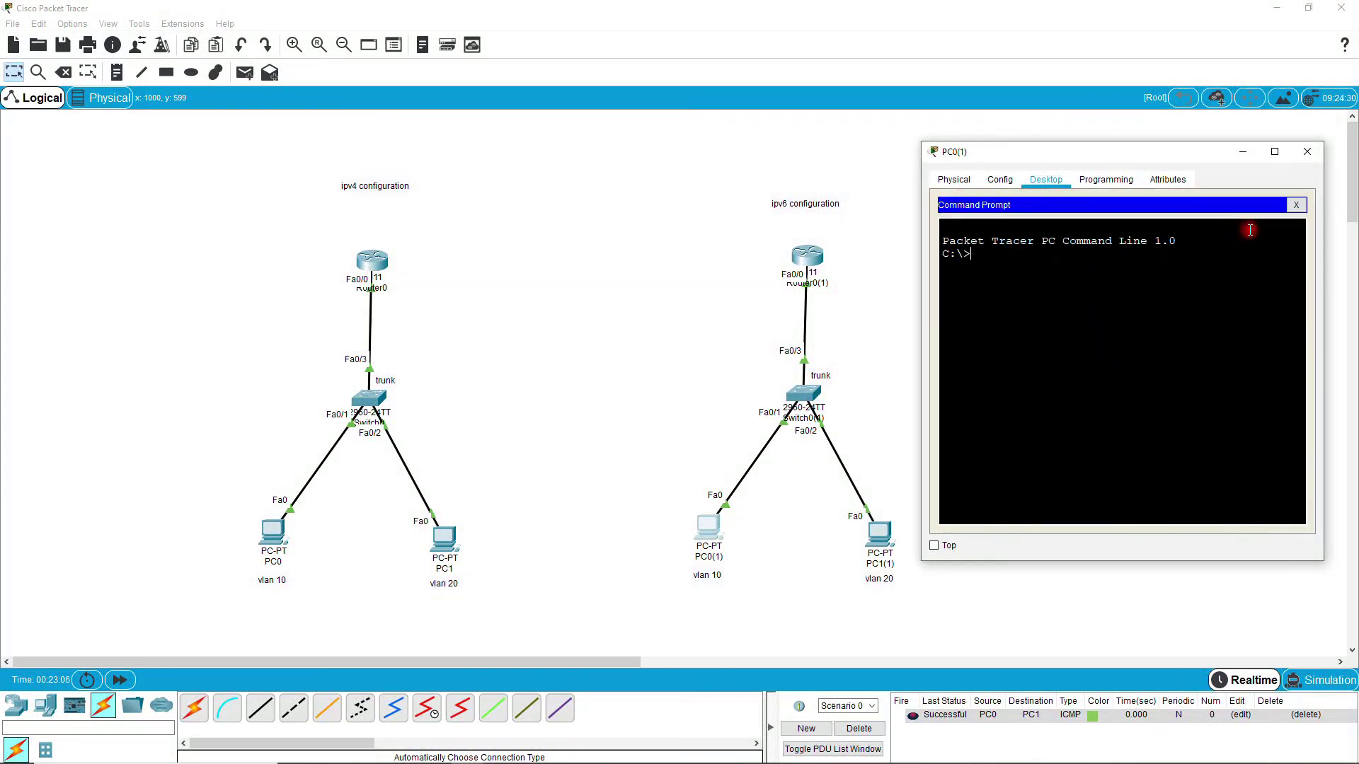
text(ping 2001:)
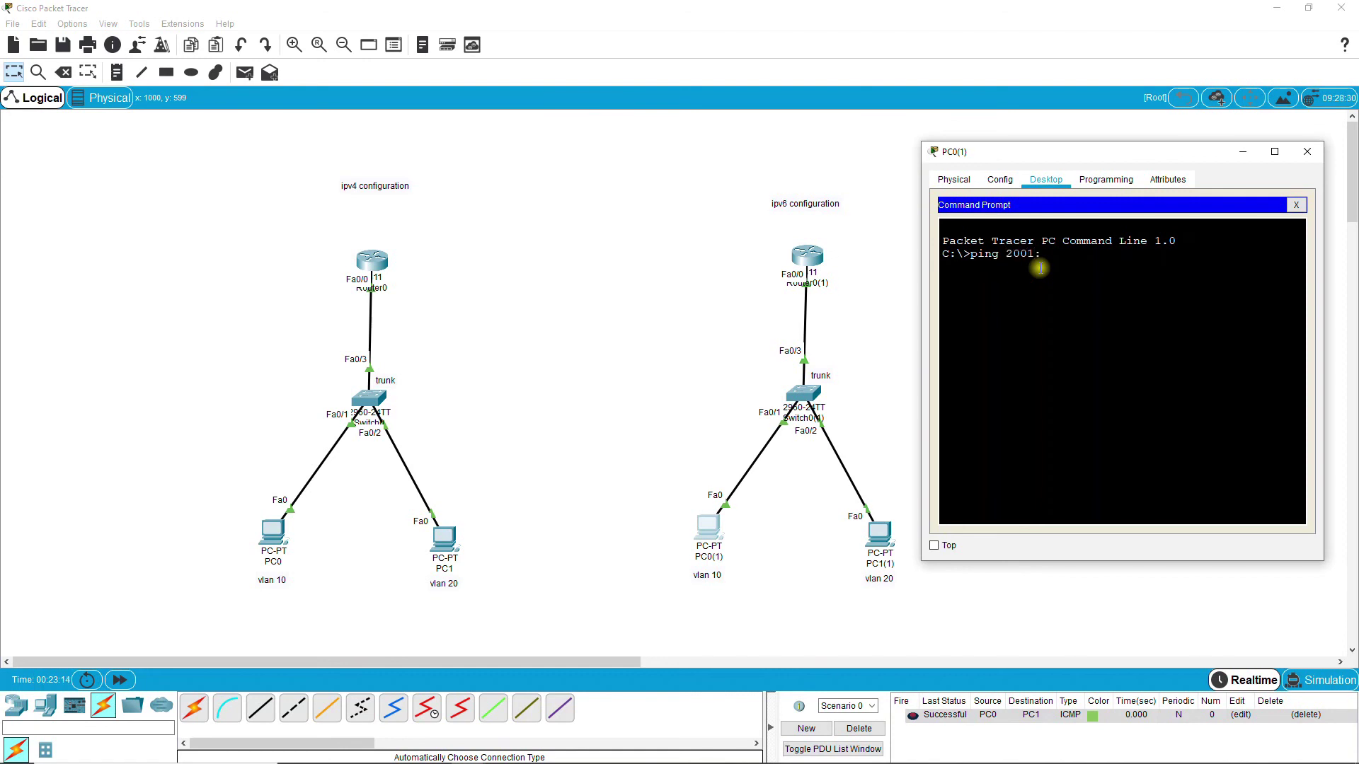
text(db8:1:1::)
key(BackSpace)
text(2::)
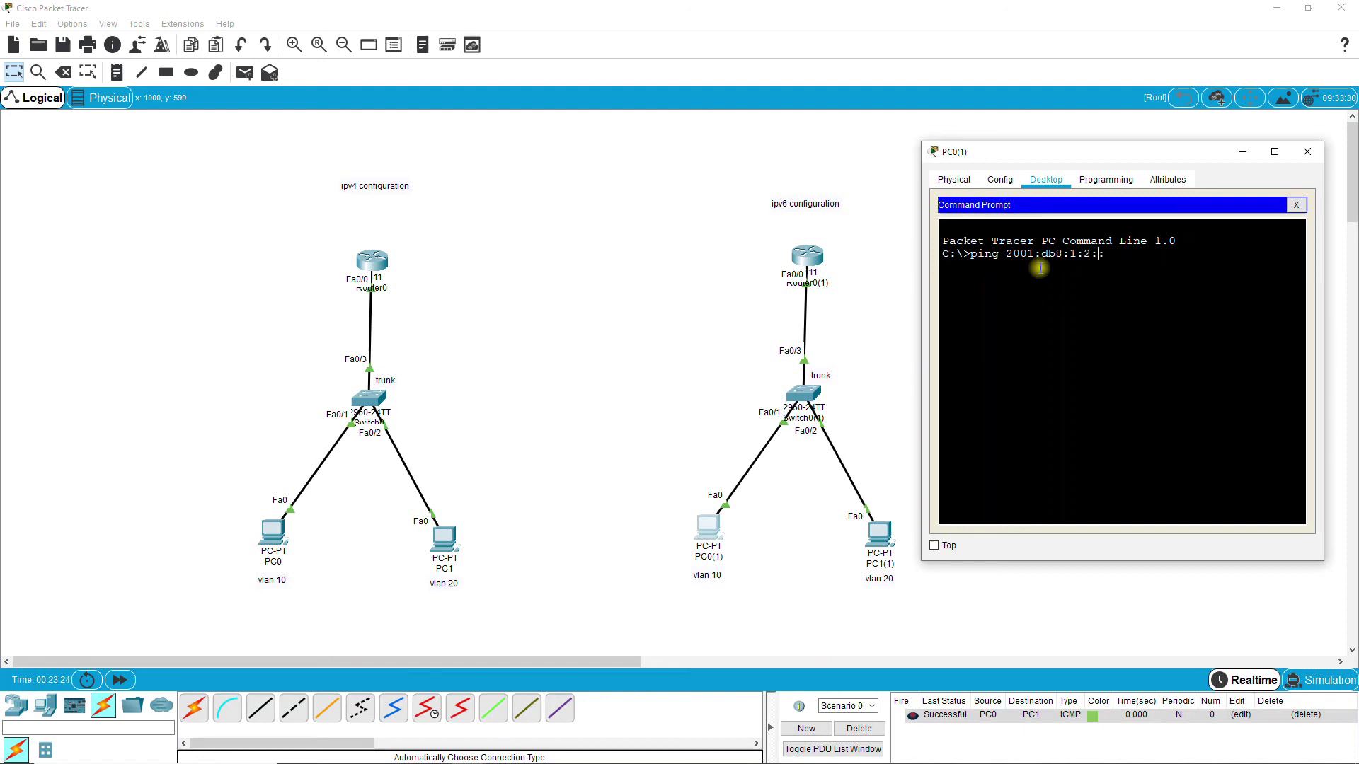
key(Right)
key(Right)
text(2)
key(Return)
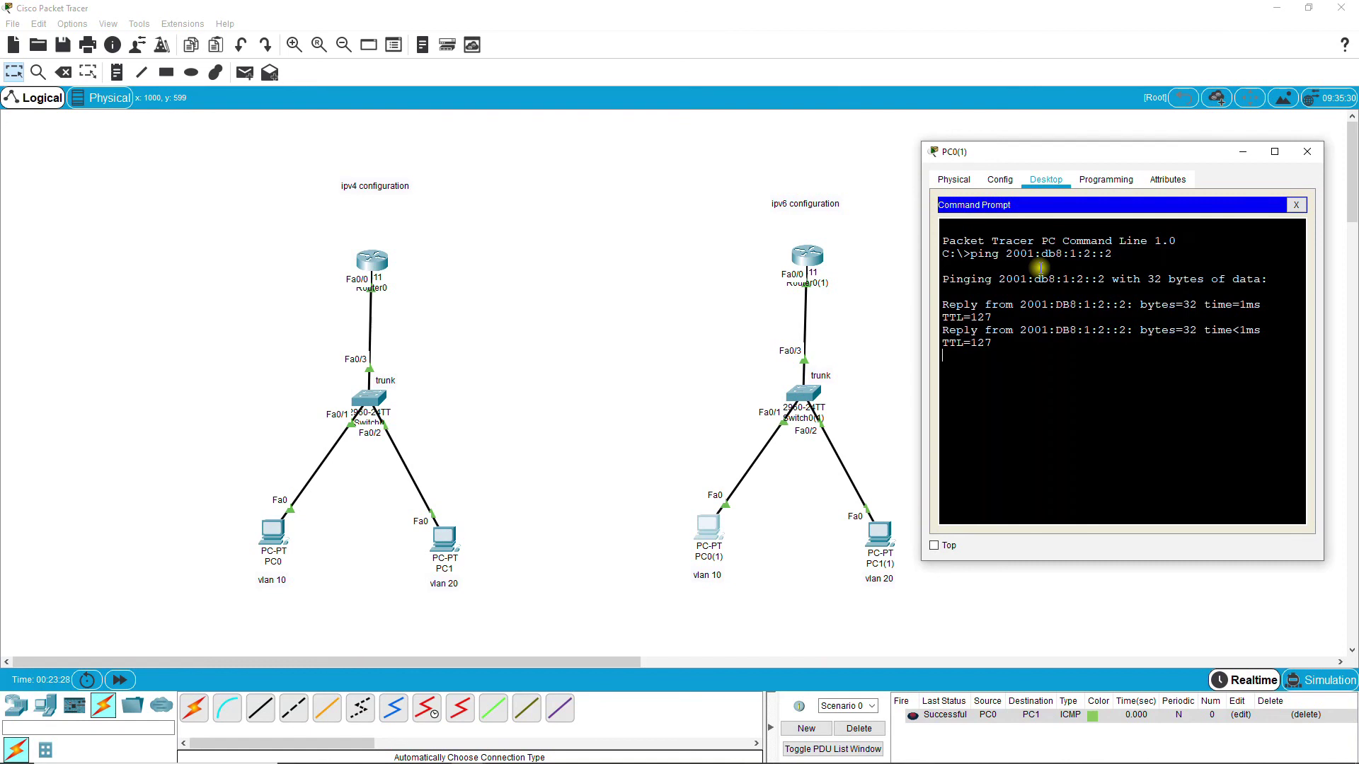